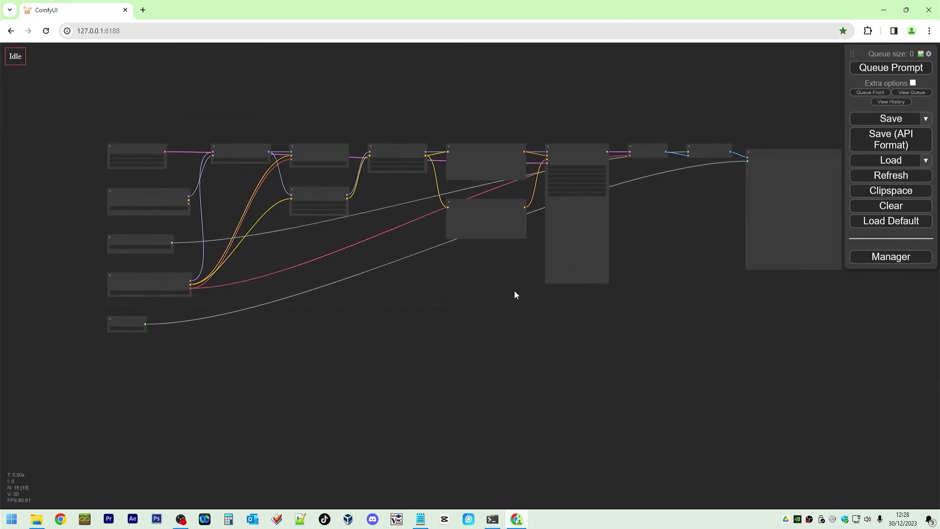
Run the existing workflow to generate an image with the current Load LoRA nodes
scroll(358, 243, up, 6)
drag(428, 237, 288, 336)
drag(684, 266, 537, 285)
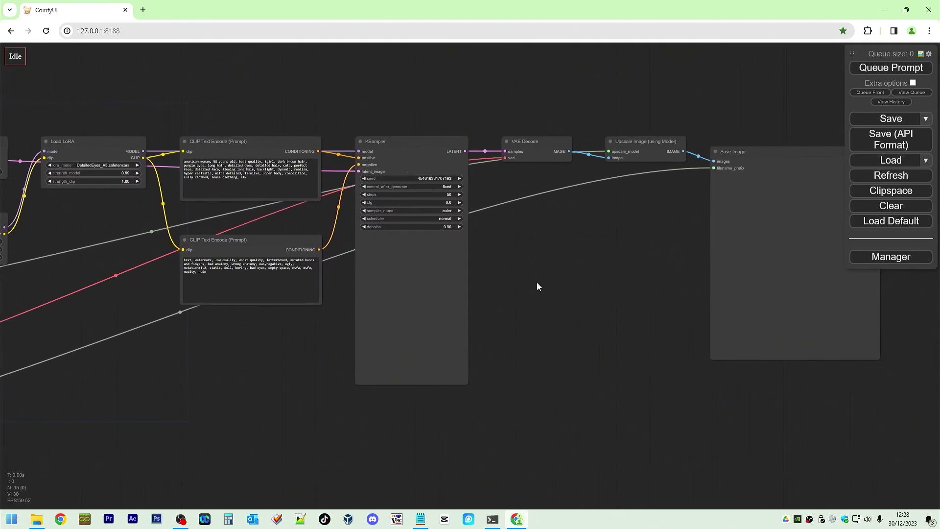
click(896, 69)
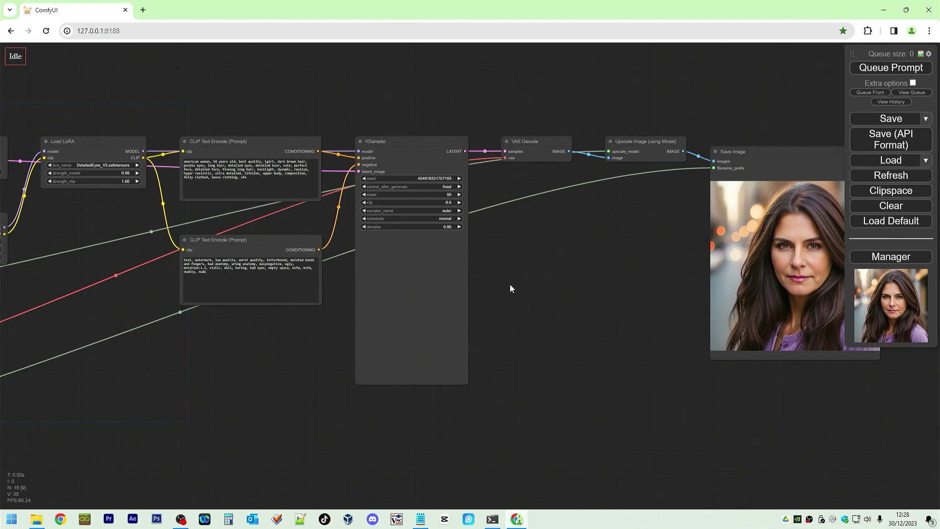
Rearrange the ModelMergeSimple, CheckpointSave and two Load LoRA nodes to free space in the middle of the graph
drag(513, 287, 733, 293)
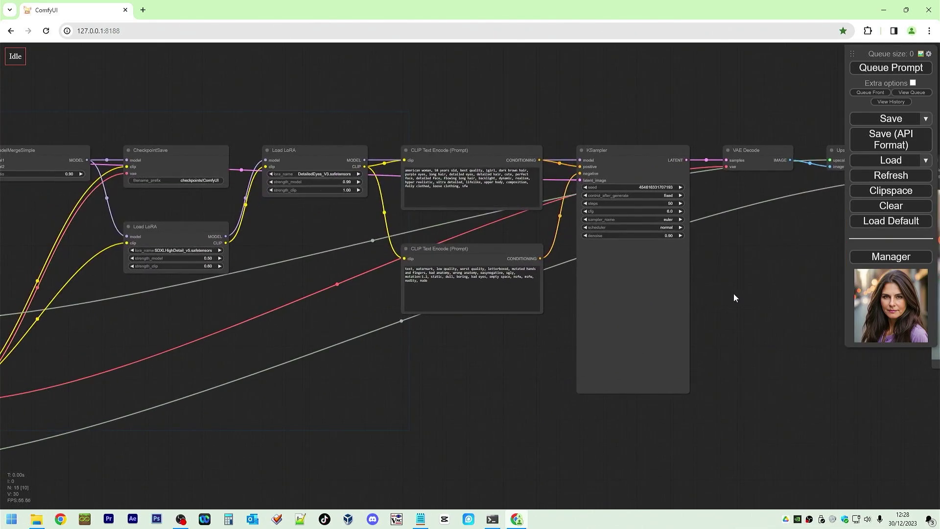
drag(370, 409, 792, 346)
drag(561, 271, 509, 328)
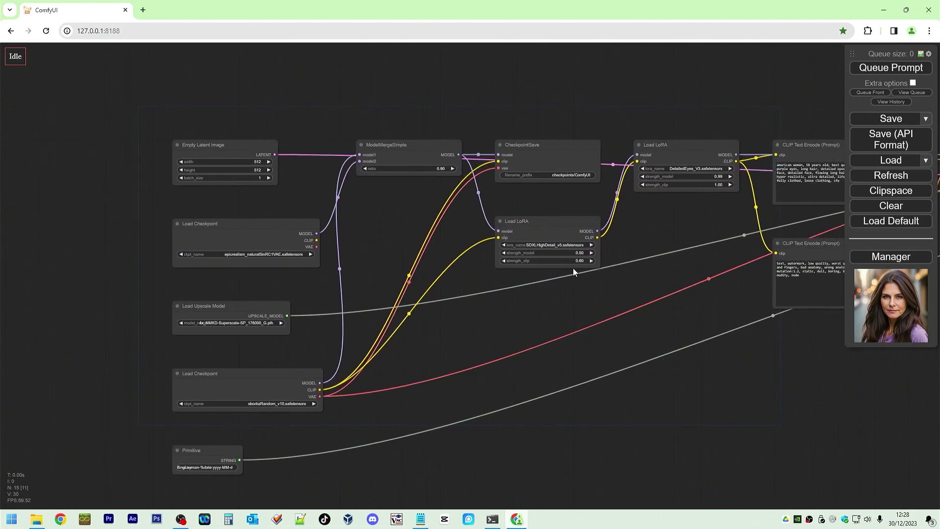
drag(562, 220, 523, 69)
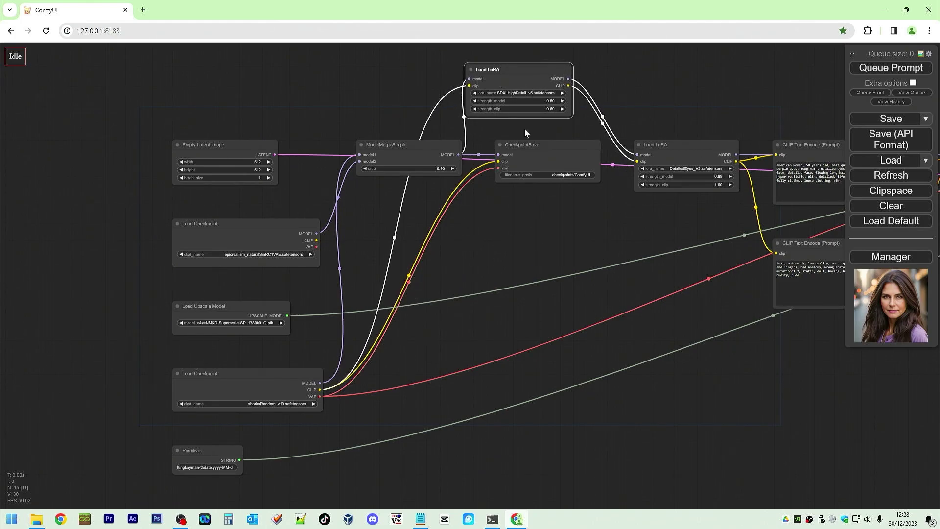
drag(408, 147, 353, 97)
drag(550, 145, 404, 178)
drag(664, 145, 666, 94)
drag(543, 70, 562, 92)
Add a Comfyroll CR Apply LoRA Stack node in the empty space below the two Load LoRA nodes
right_click(582, 208)
click(582, 209)
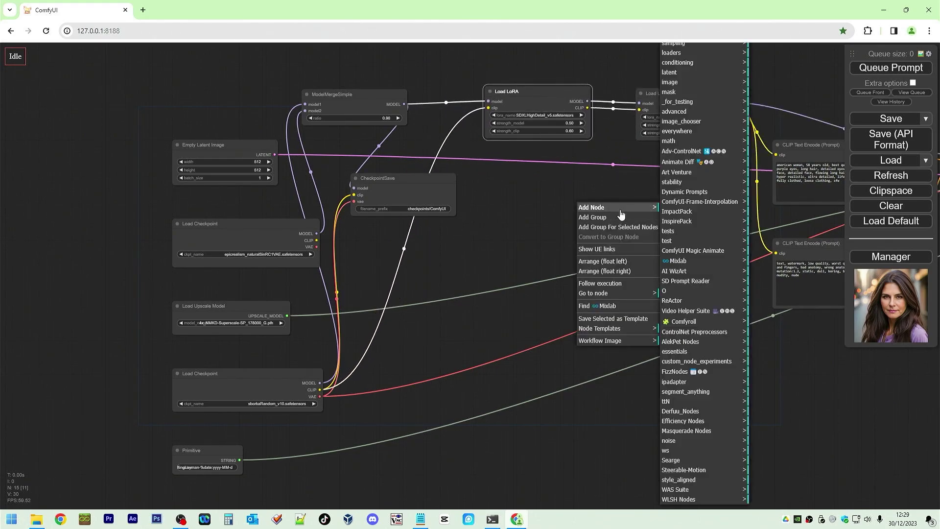
click(684, 321)
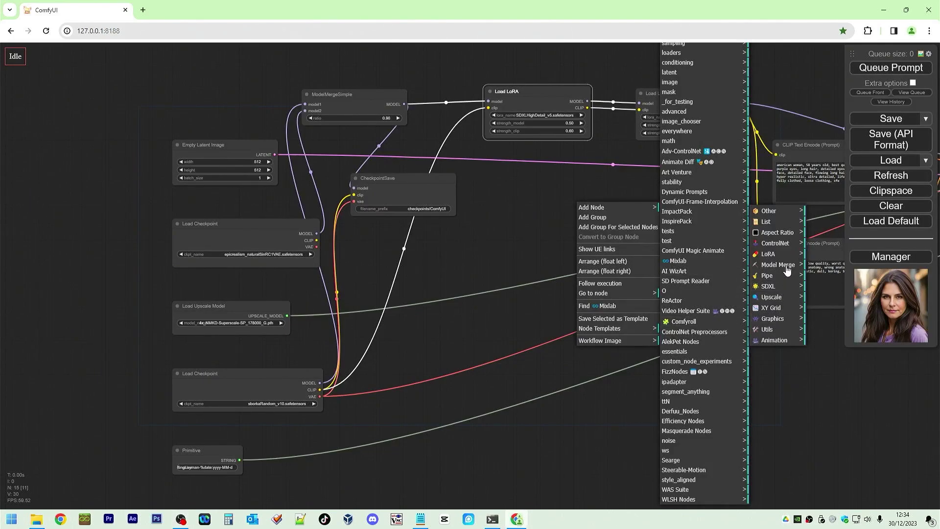
click(771, 255)
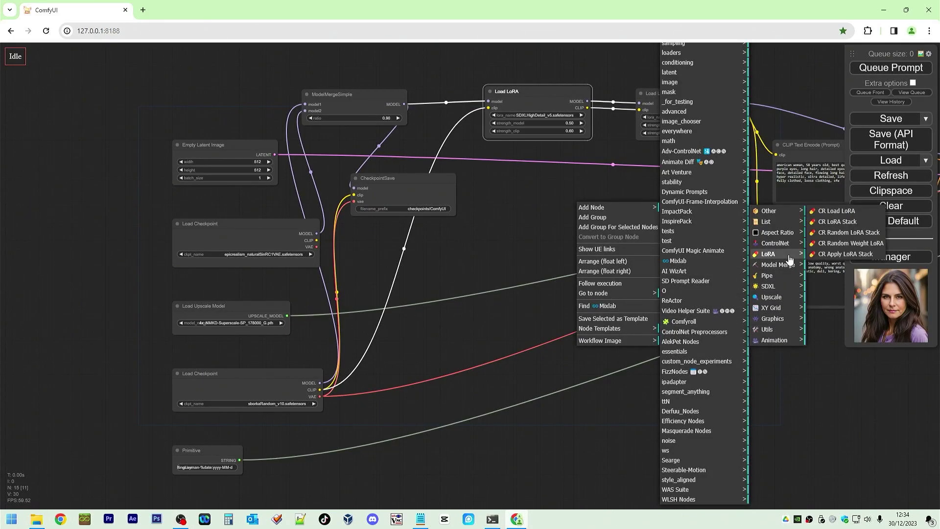
click(836, 261)
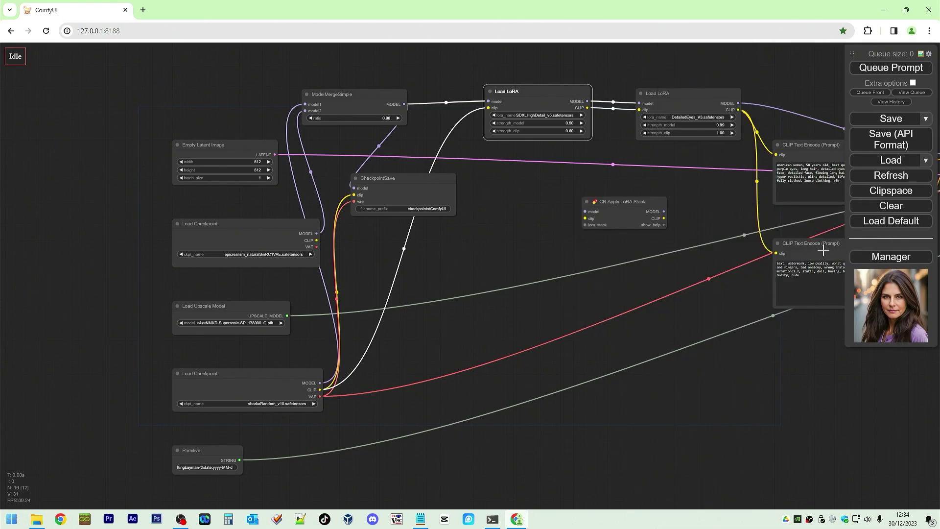
drag(649, 202, 668, 191)
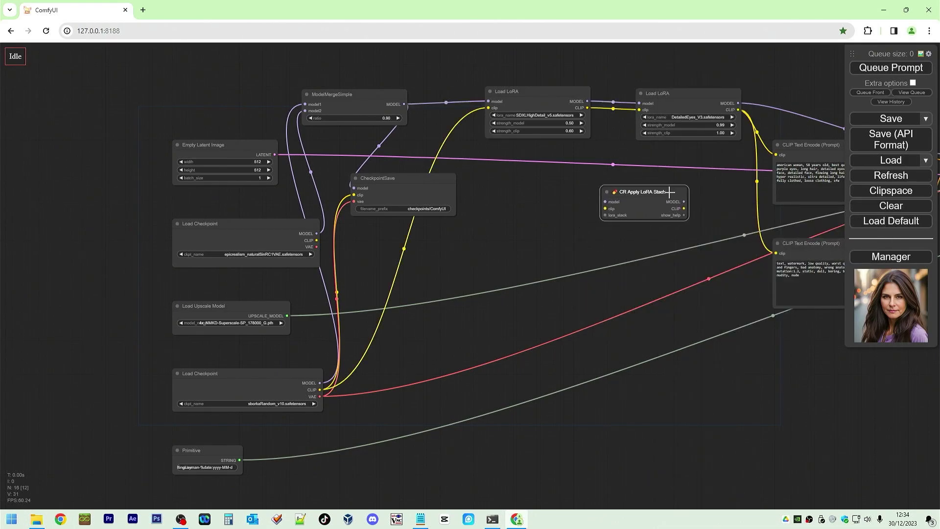
Add a Comfyroll CR LoRA Stack node and place it beside the CR Apply LoRA Stack node
right_click(480, 231)
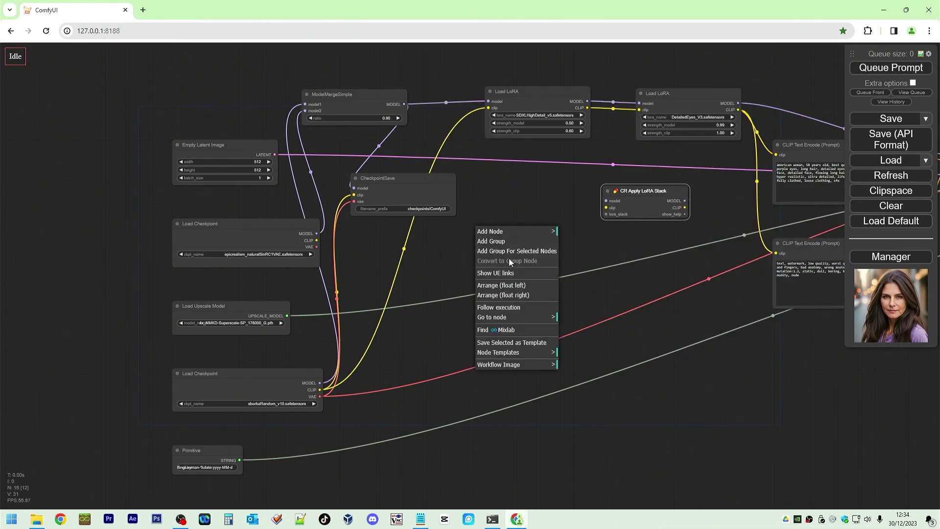
click(518, 230)
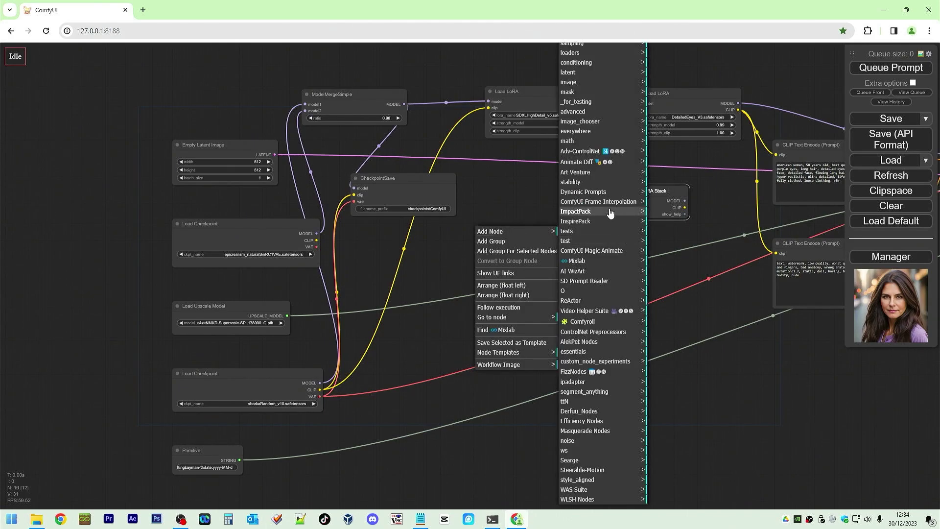
click(598, 321)
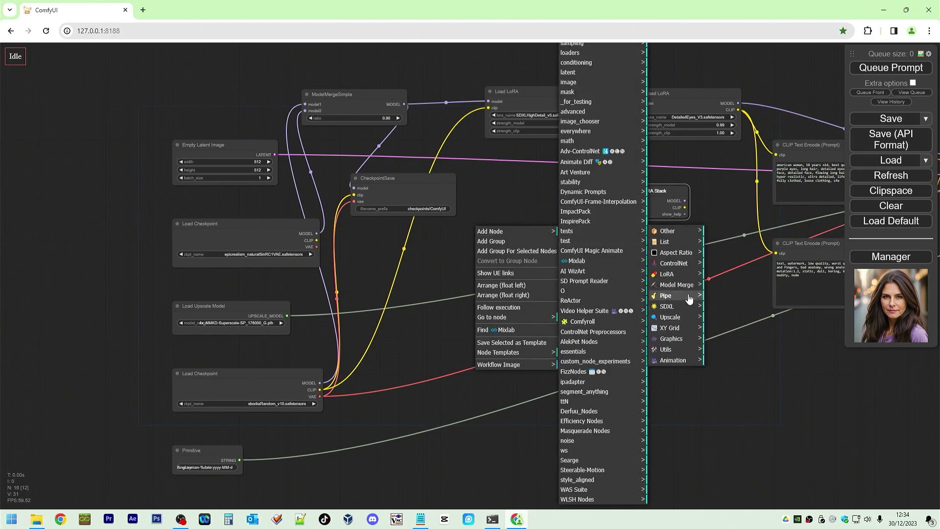
click(680, 271)
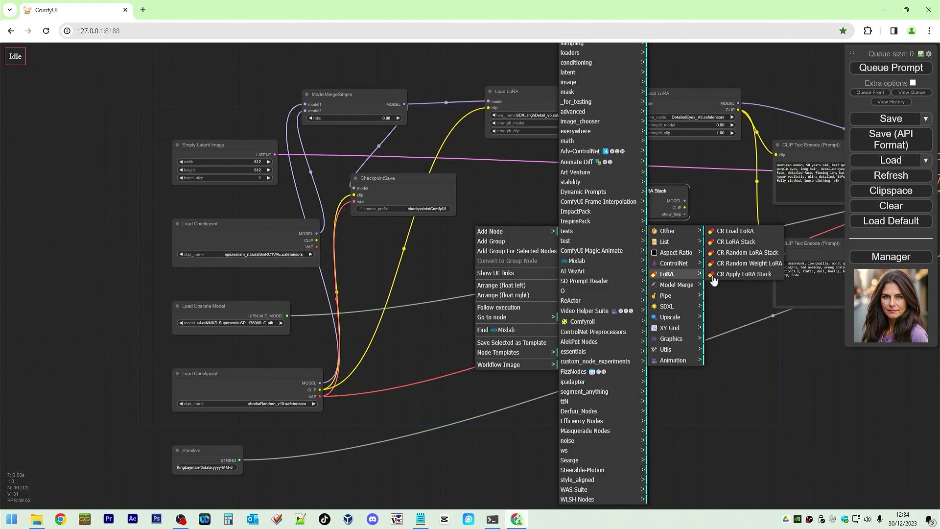
click(749, 242)
drag(563, 226, 563, 185)
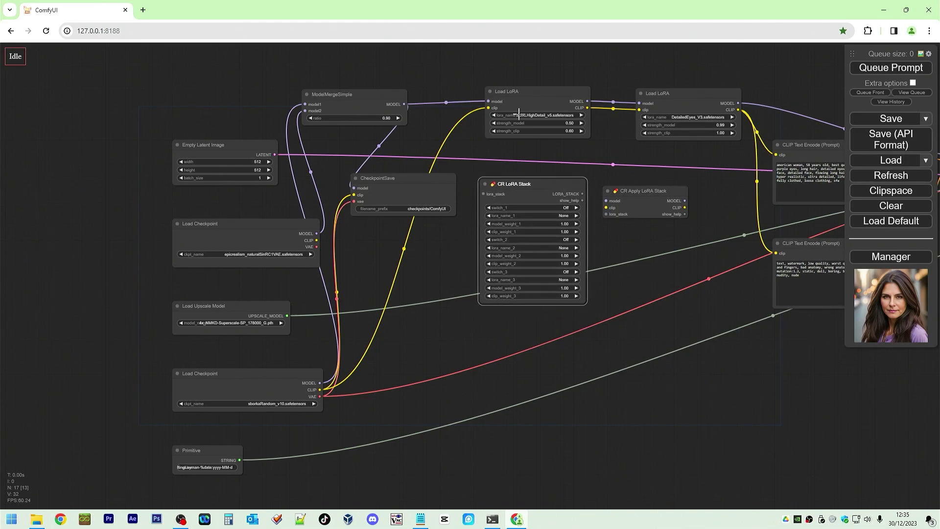
Set the CR LoRA Stack's three LoRAs to SDXLHighDetail_v5, DetailedEyes_V3 and DarkSkinConceptV2, widening the first Load LoRA node to read its name
drag(587, 139, 592, 135)
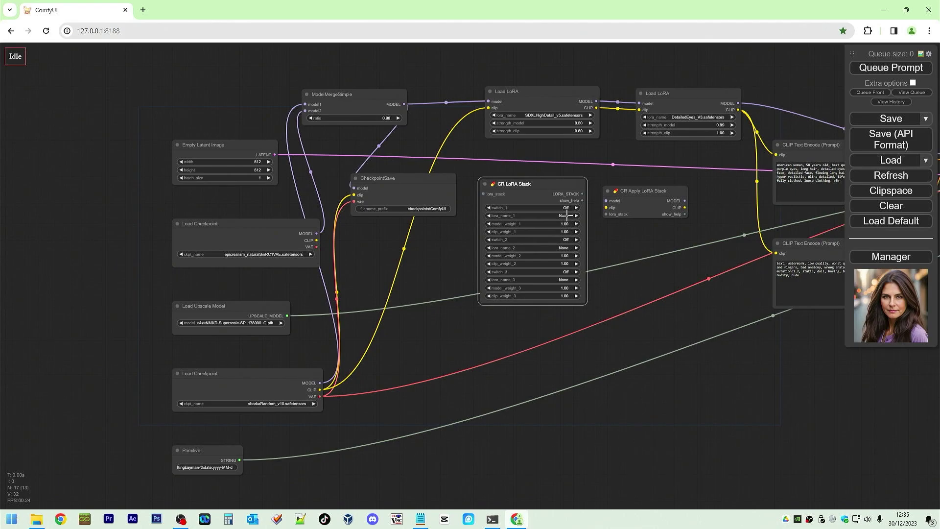
click(567, 215)
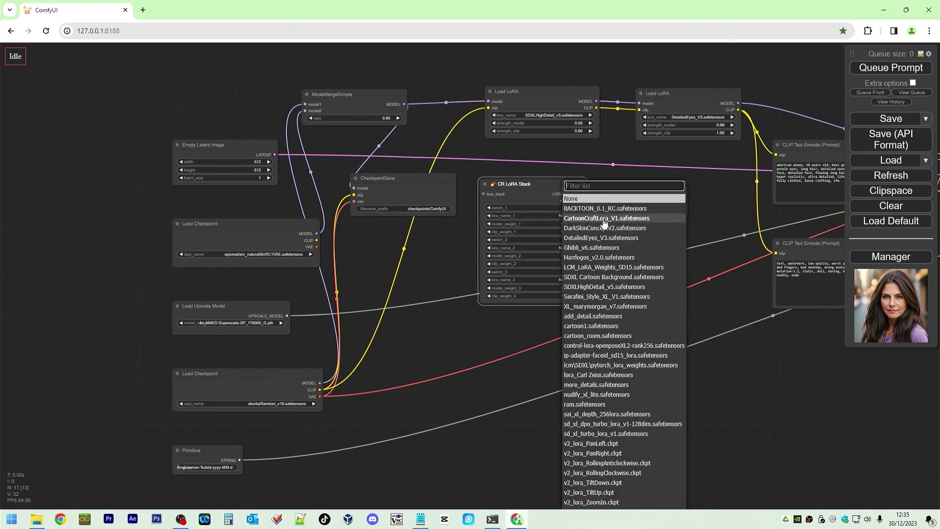
click(606, 287)
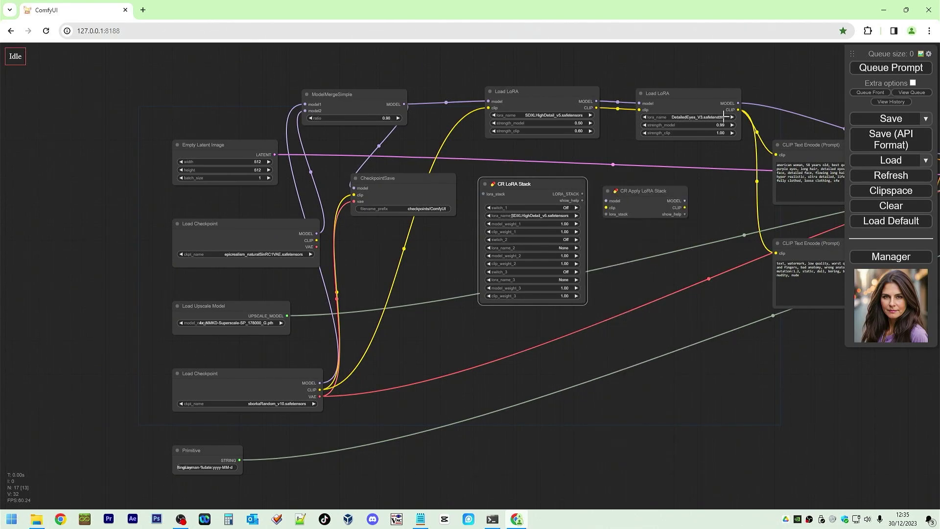
click(568, 243)
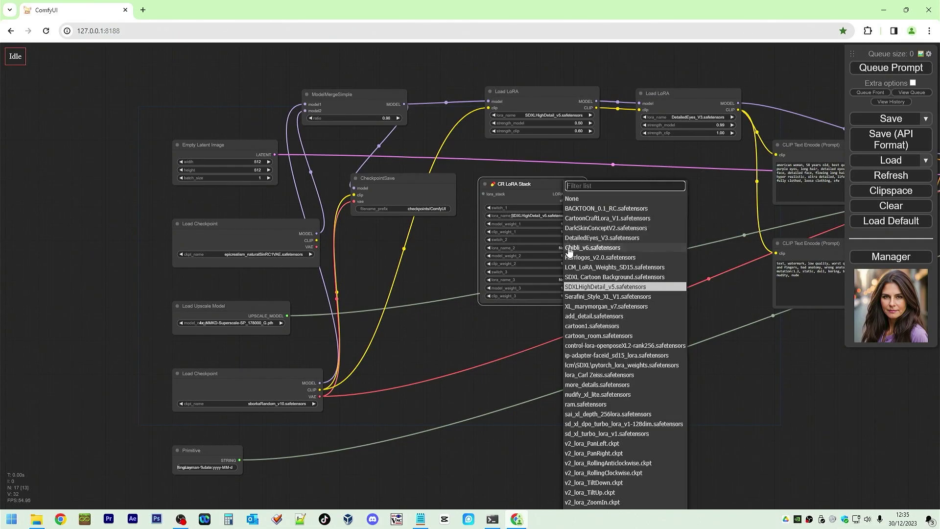
click(594, 238)
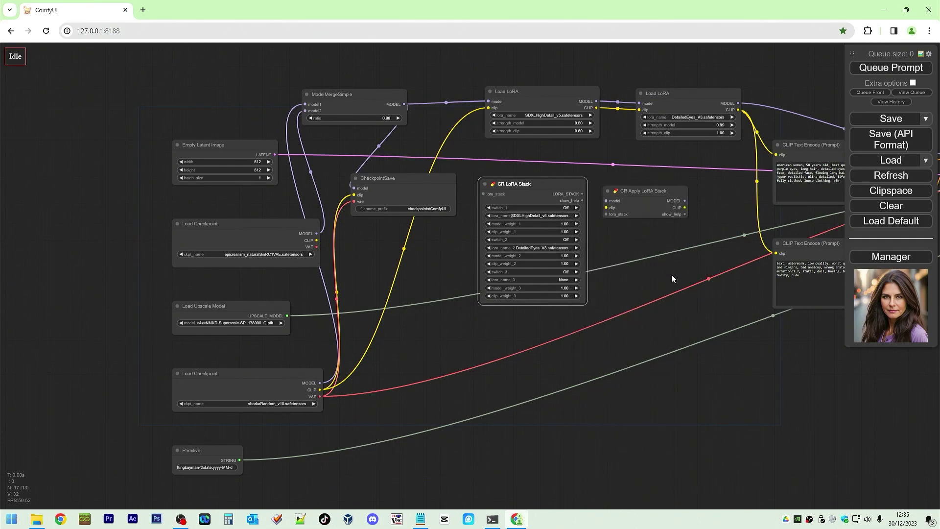
click(570, 280)
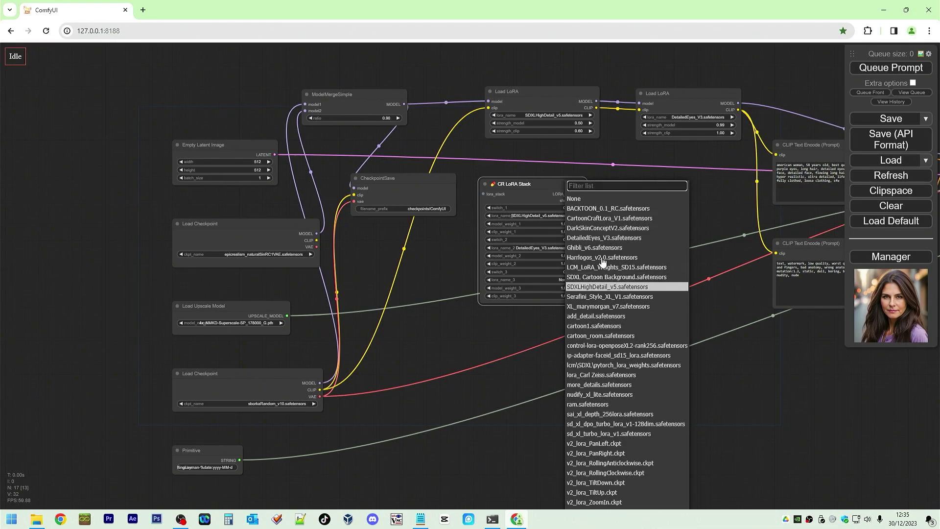
click(596, 229)
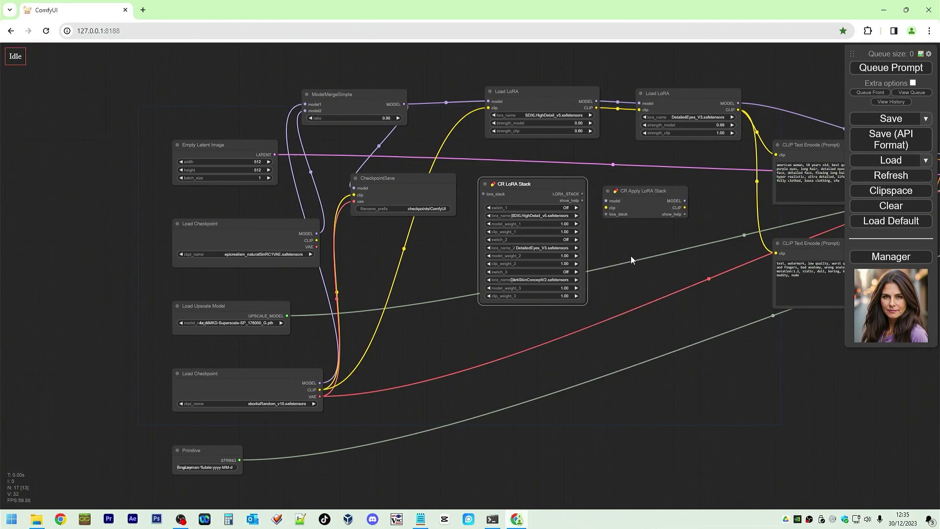
Connect CR Apply LoRA Stack's inputs to the LoRA stack output, the ModelMergeSimple model and the sborkaRandom_v10 checkpoint's CLIP
drag(640, 196, 643, 191)
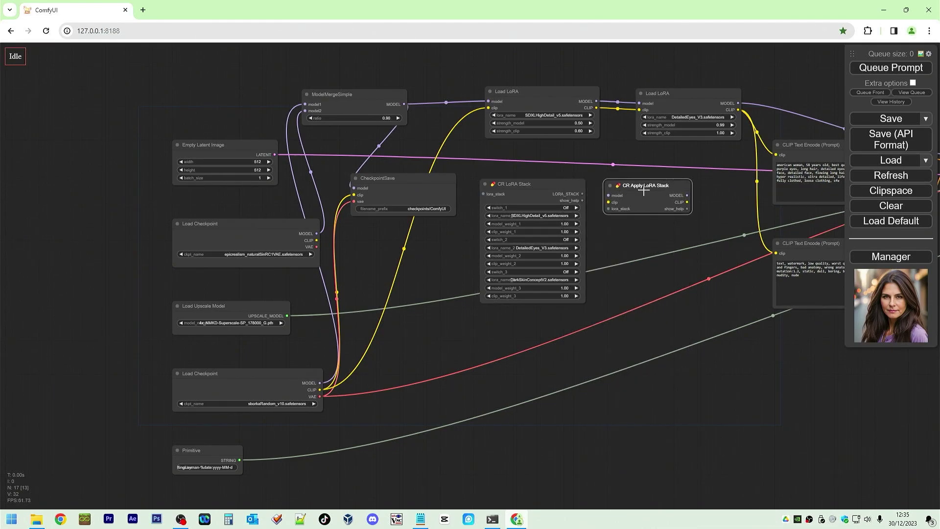
drag(582, 194, 636, 169)
drag(404, 104, 611, 179)
drag(320, 389, 613, 186)
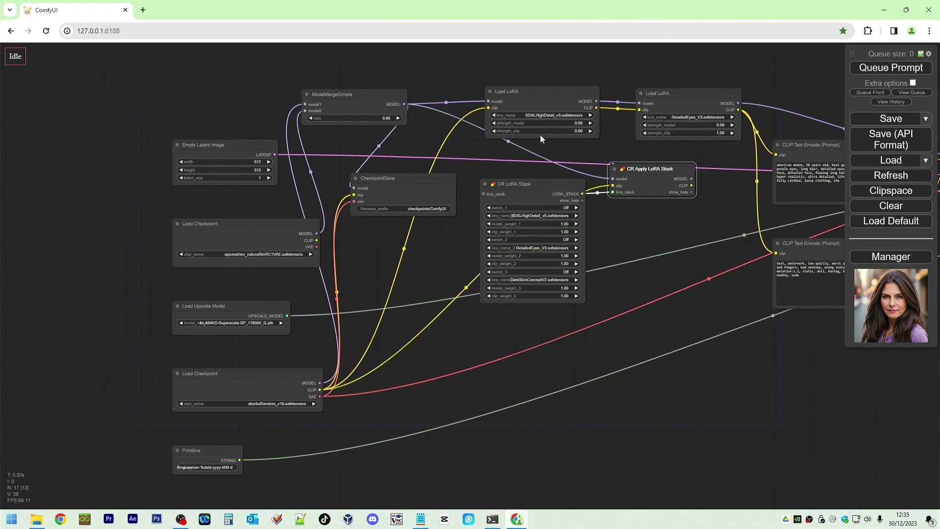
Remove the SDXLHighDetail_v5 Load LoRA node and move CR Apply LoRA Stack into its place
right_click(531, 92)
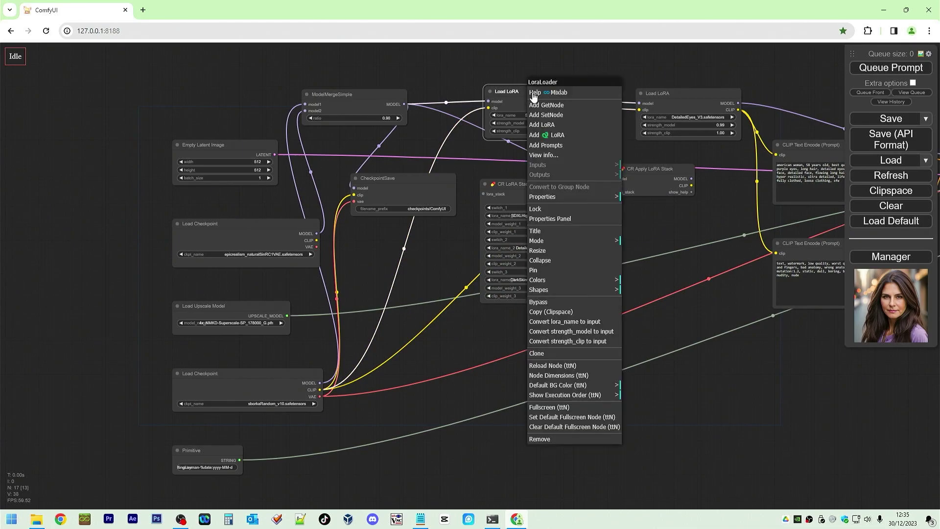
click(565, 440)
drag(664, 172, 582, 98)
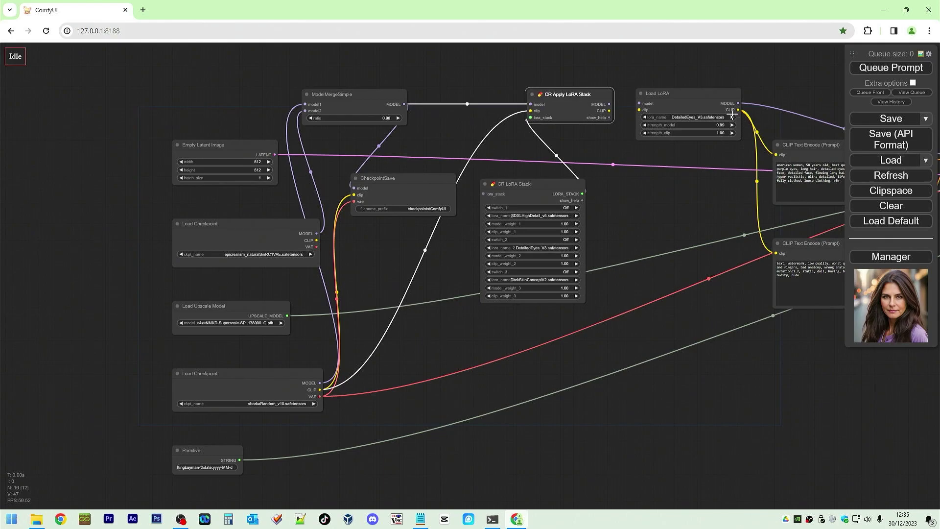
Space out the two CLIP Text Encode nodes and wire CR Apply LoRA Stack's CLIP to both and its MODEL to the KSampler
drag(715, 250, 483, 242)
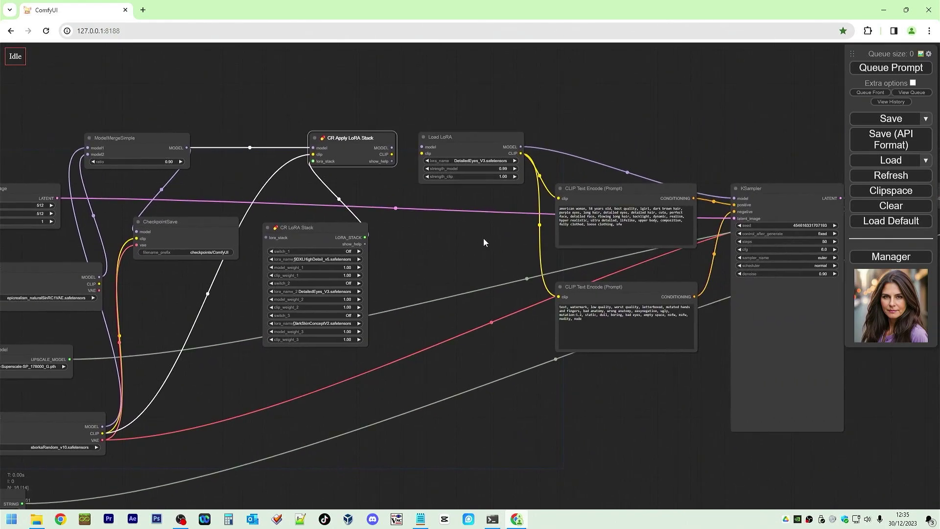
drag(640, 187, 654, 84)
drag(603, 289, 585, 287)
drag(392, 154, 573, 95)
drag(422, 153, 542, 285)
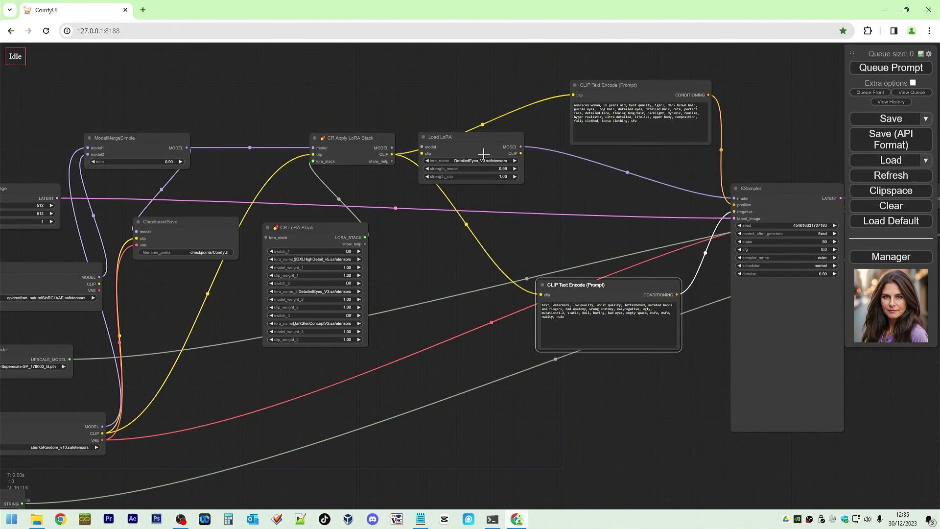
drag(392, 148, 729, 199)
Move the DetailedEyes_V3 Load LoRA node out of the way and remove it
drag(488, 140, 384, 56)
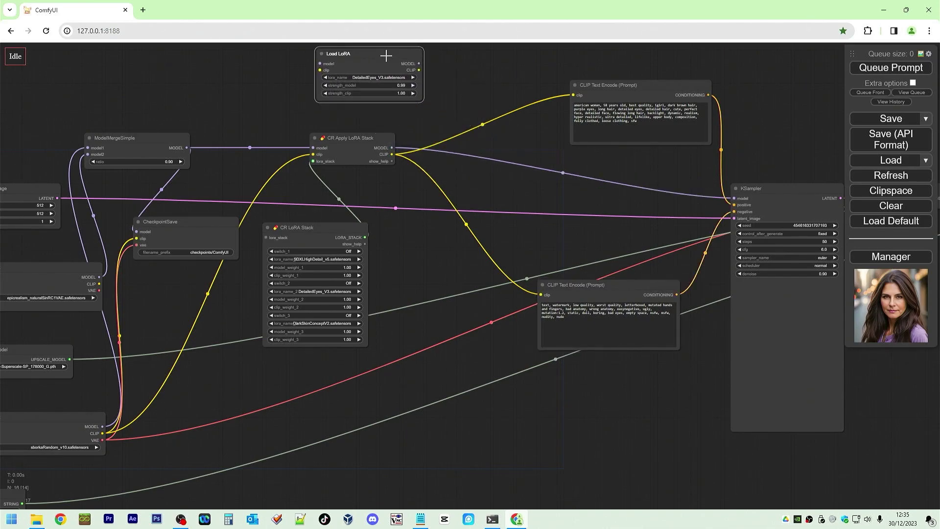
right_click(384, 56)
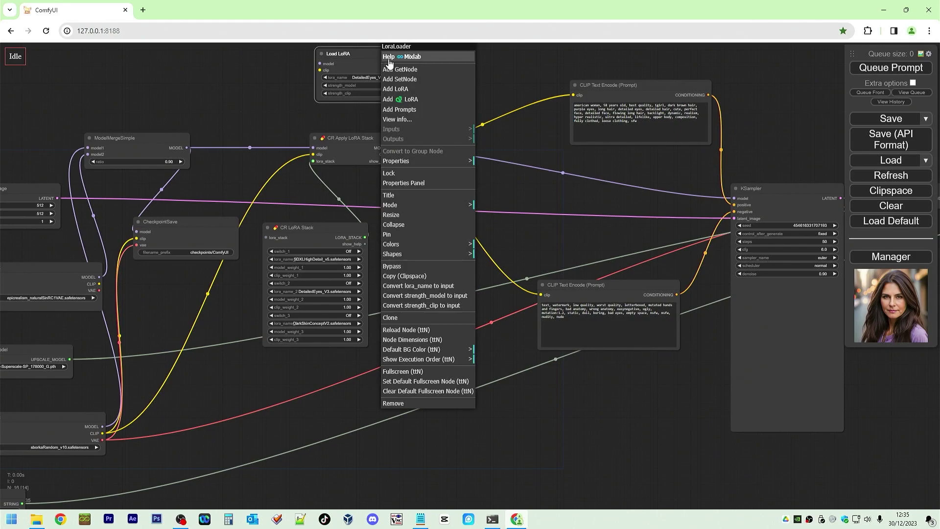
click(409, 403)
Reposition the CR Apply LoRA Stack and CR LoRA Stack nodes between ModelMergeSimple and the CLIP Text Encode nodes
drag(378, 141, 459, 115)
drag(342, 229, 351, 101)
drag(384, 246, 486, 293)
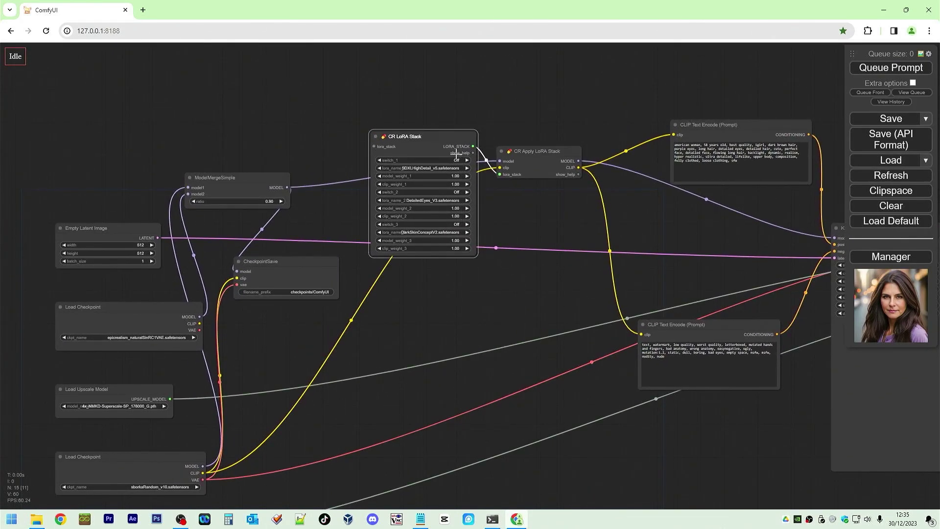
drag(455, 137, 482, 121)
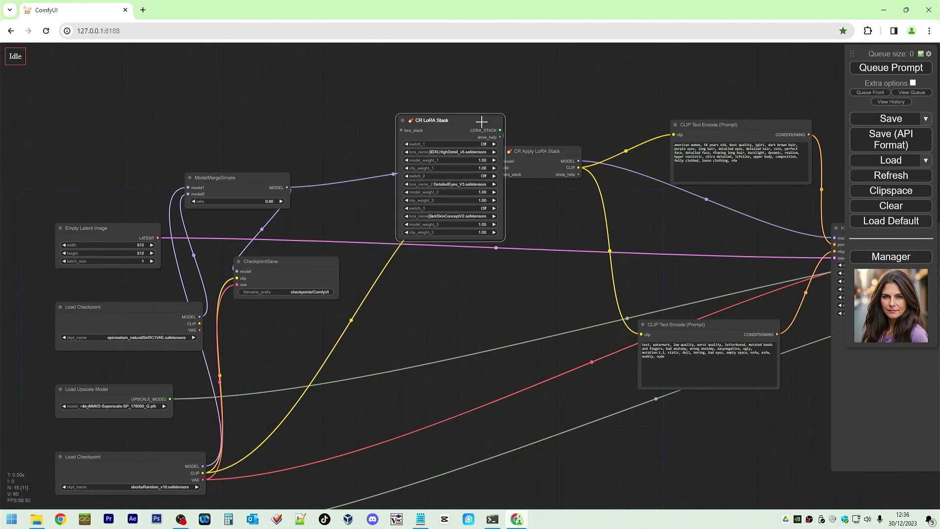
Paste a second CR LoRA Stack node and connect its LORA_STACK output to the first stack's lora_stack input
key(ctrl+v)
drag(515, 115, 292, 68)
drag(361, 80, 476, 69)
Set the upstream CR LoRA Stack's three LoRAs to XL_marymorgan_v7, add_detail and more_details
click(342, 102)
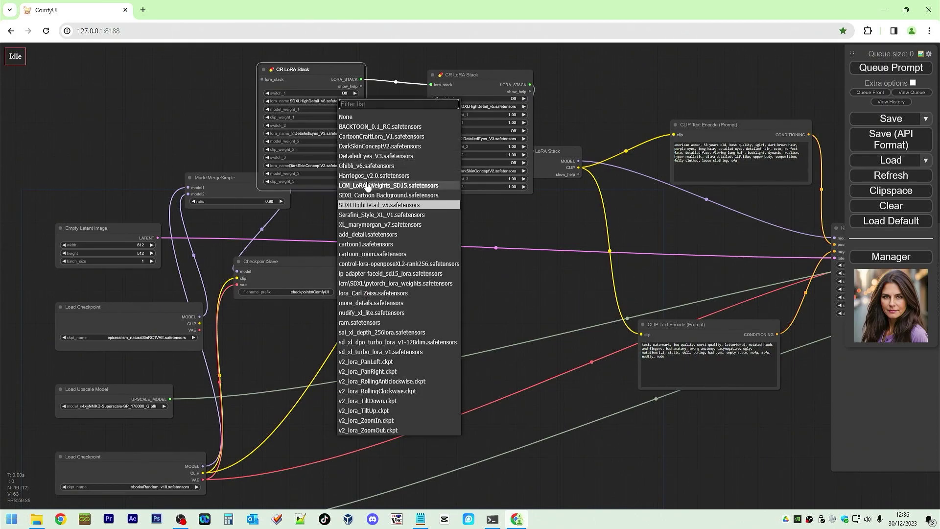
click(391, 225)
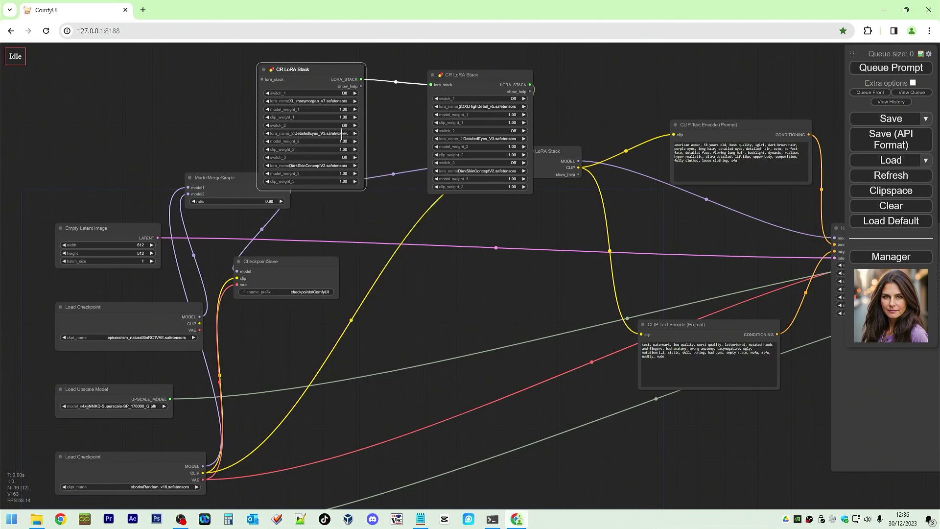
click(341, 134)
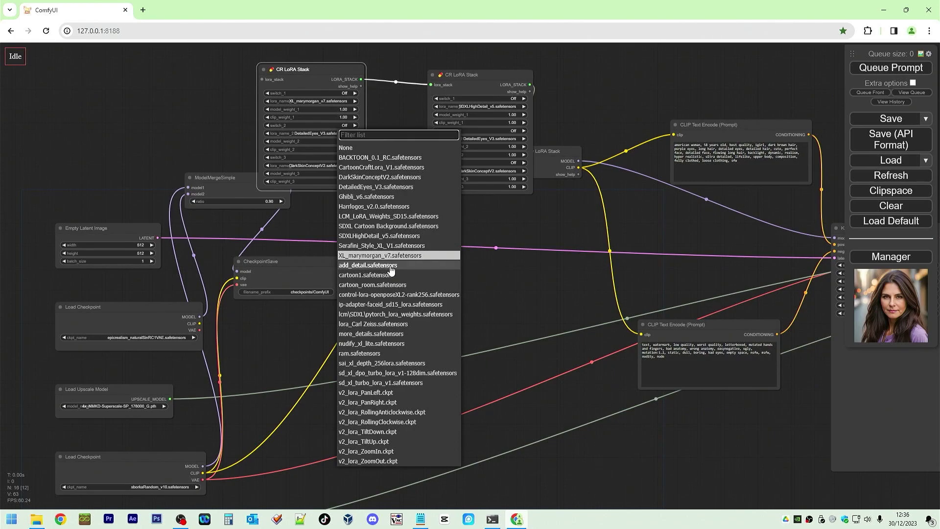
click(390, 266)
click(345, 166)
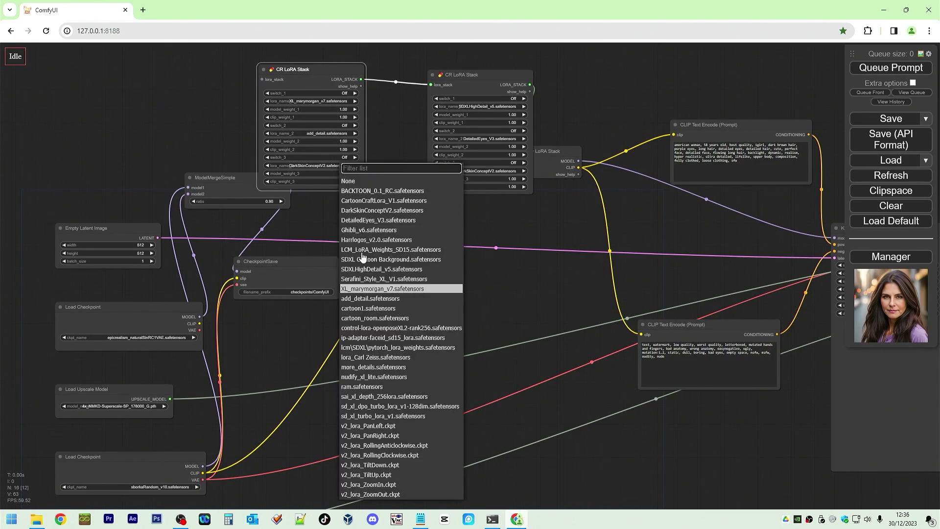
click(373, 367)
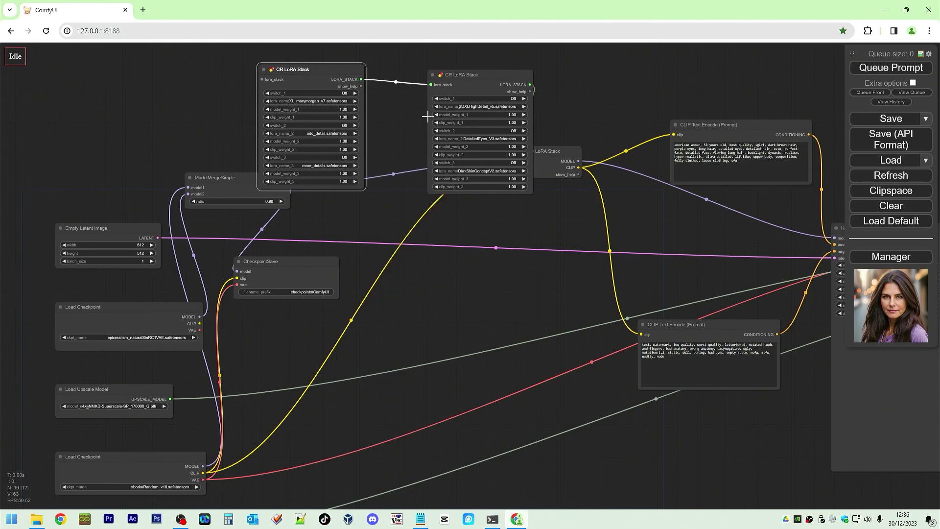
Turn on all three LoRA switches in the CR LoRA Stack holding SDXLHighDetail_v5, DetailedEyes_V3 and DarkSkinConceptV2
click(514, 98)
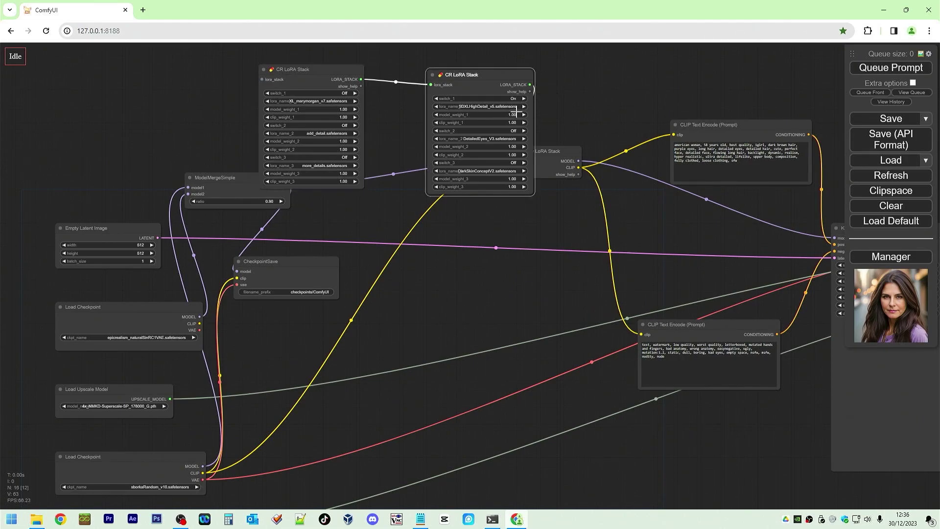
click(513, 127)
click(518, 141)
click(518, 163)
click(518, 169)
Turn on switch_1, switch_2 and switch_3 in the upstream CR LoRA Stack node
click(345, 157)
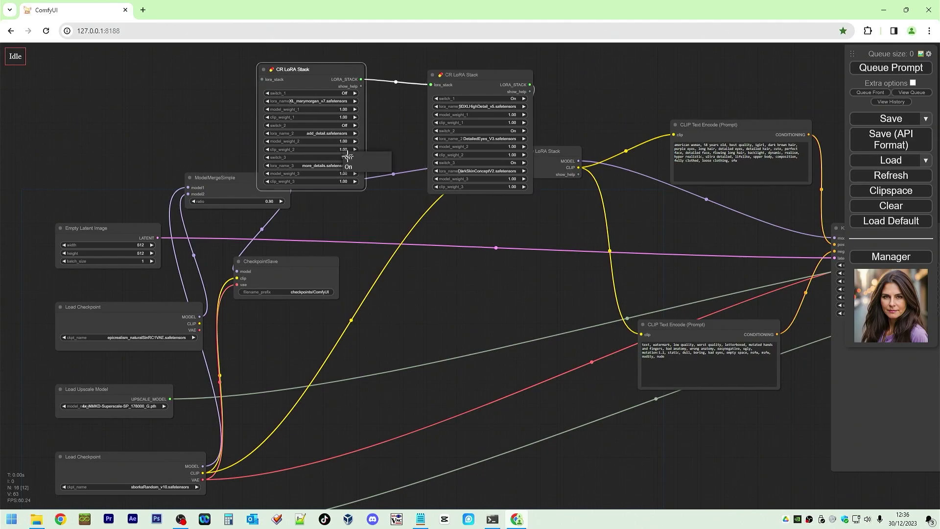
click(348, 167)
click(345, 125)
click(348, 136)
click(345, 93)
click(348, 103)
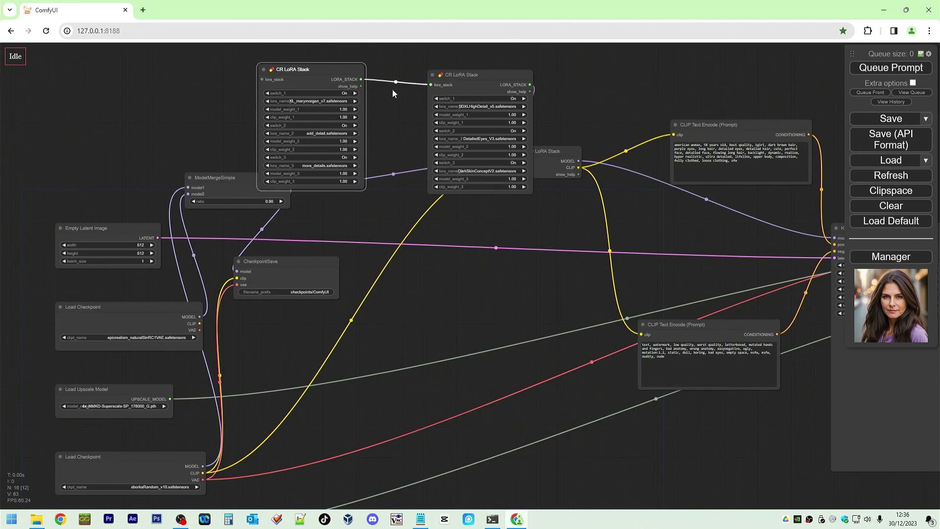
Try auto-arranging the workflow's nodes with the float-left layout
right_click(630, 74)
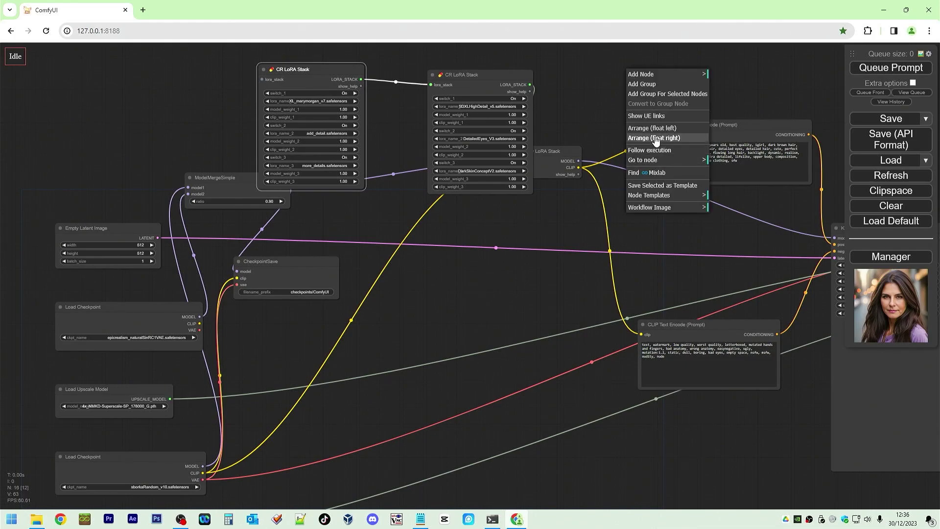
click(657, 128)
scroll(546, 207, down, 5)
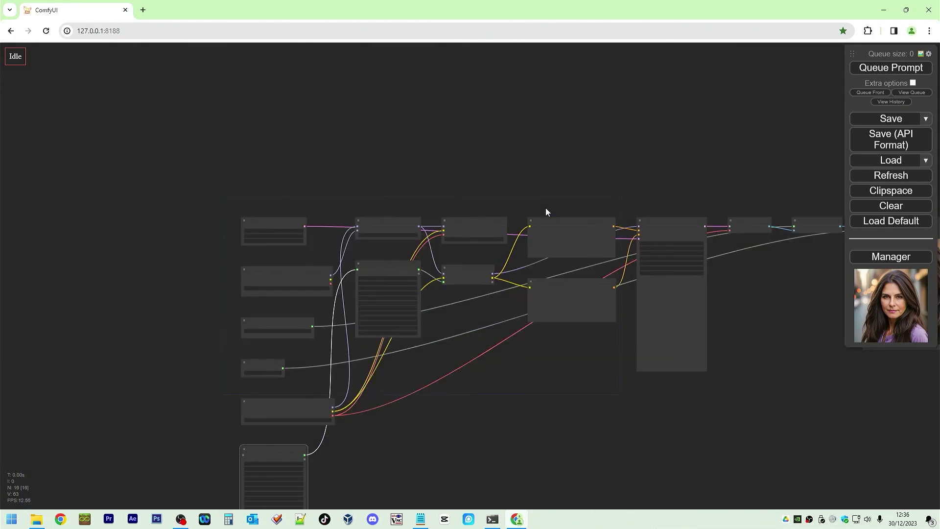
scroll(512, 269, up, 5)
Auto-arrange the nodes float right, then place both CR LoRA Stack nodes side by side at the bottom and ModelMergeSimple beside the upper checkpoint
right_click(564, 124)
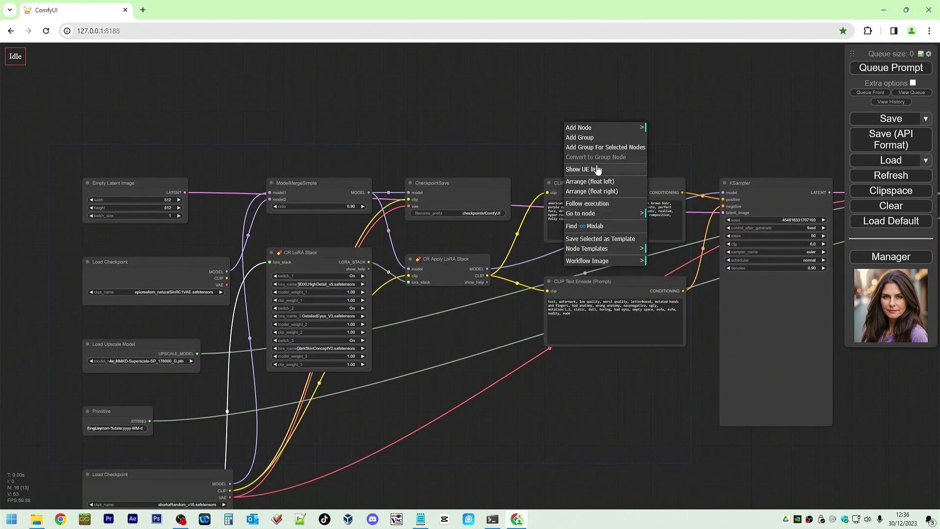
click(598, 193)
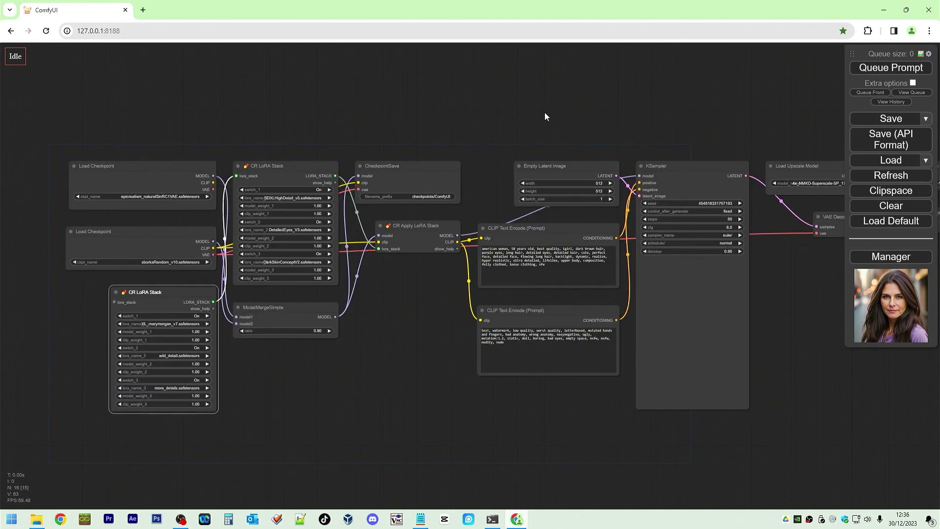
drag(288, 171, 277, 367)
drag(302, 311, 304, 168)
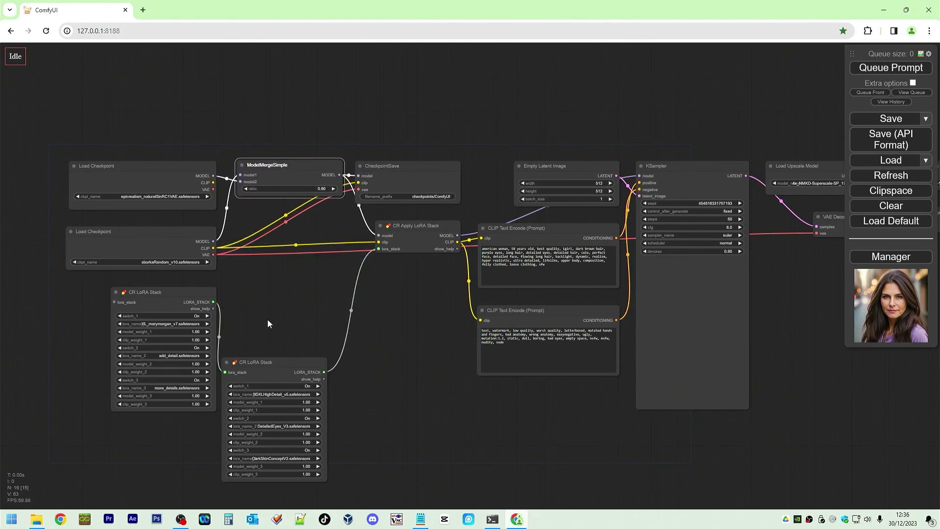
drag(183, 292, 176, 364)
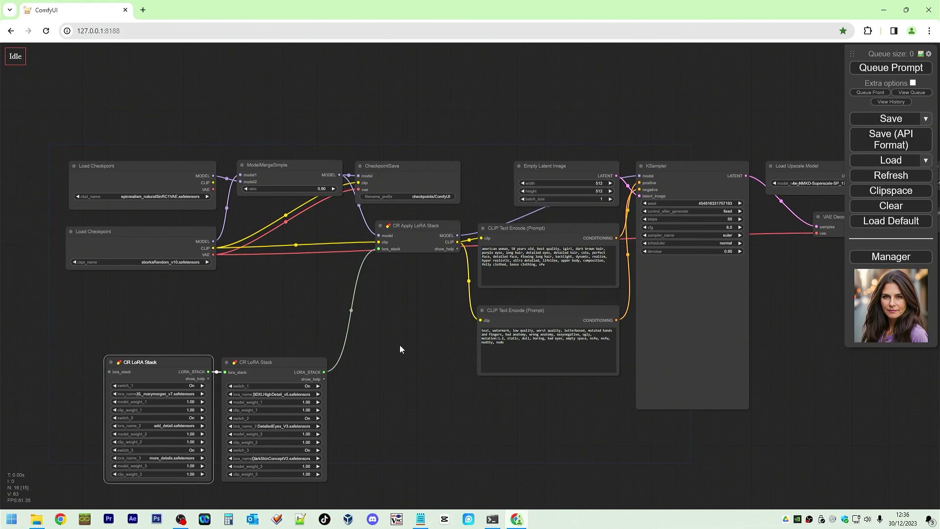
Set the Empty Latent Image node's width to 1280 and height to 720
scroll(398, 330, down, 2)
scroll(400, 334, up, 1)
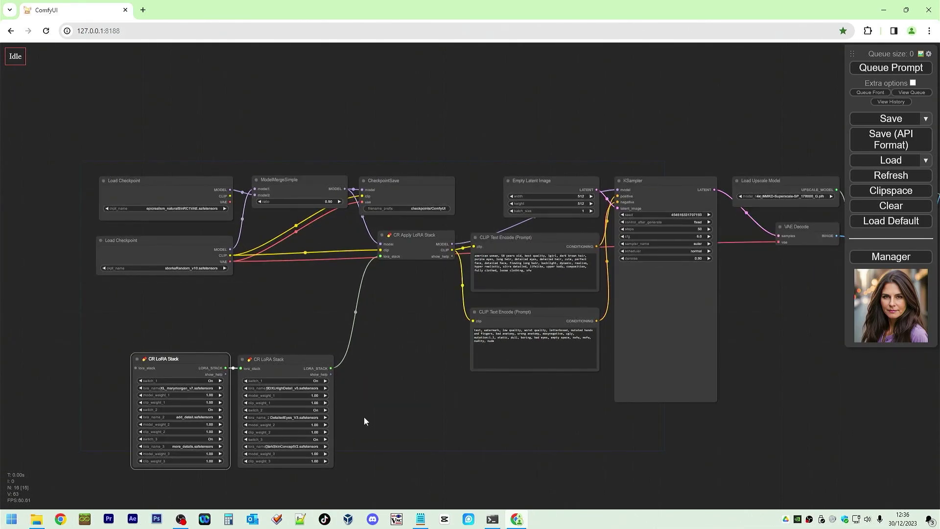
drag(468, 439, 356, 386)
drag(576, 396, 329, 423)
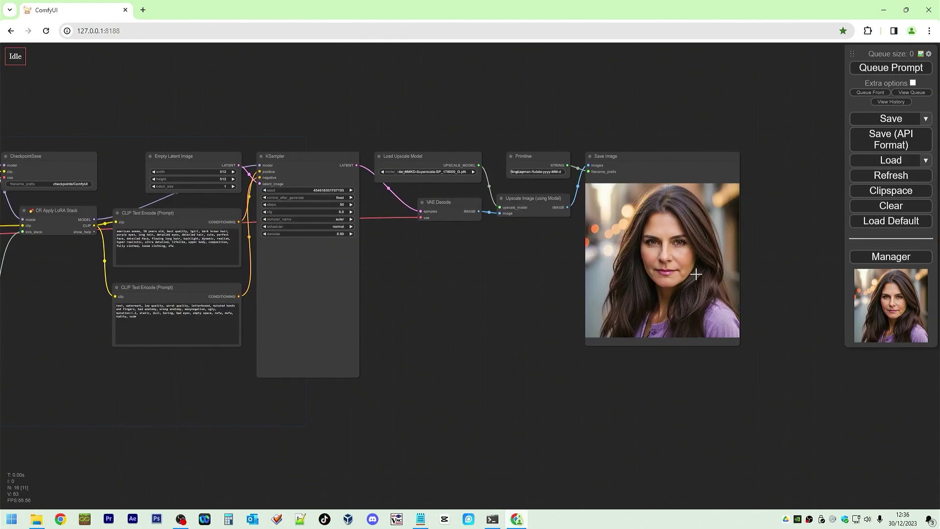
drag(560, 256, 724, 261)
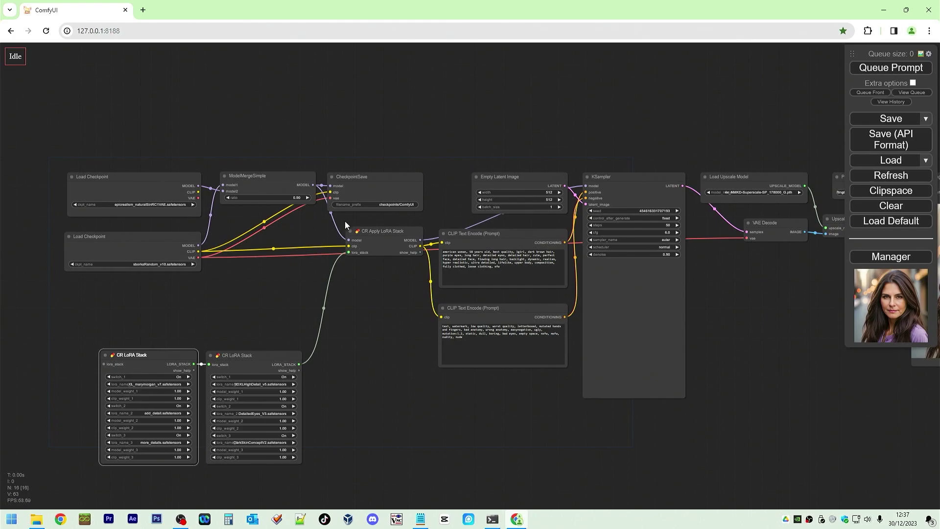
click(550, 192)
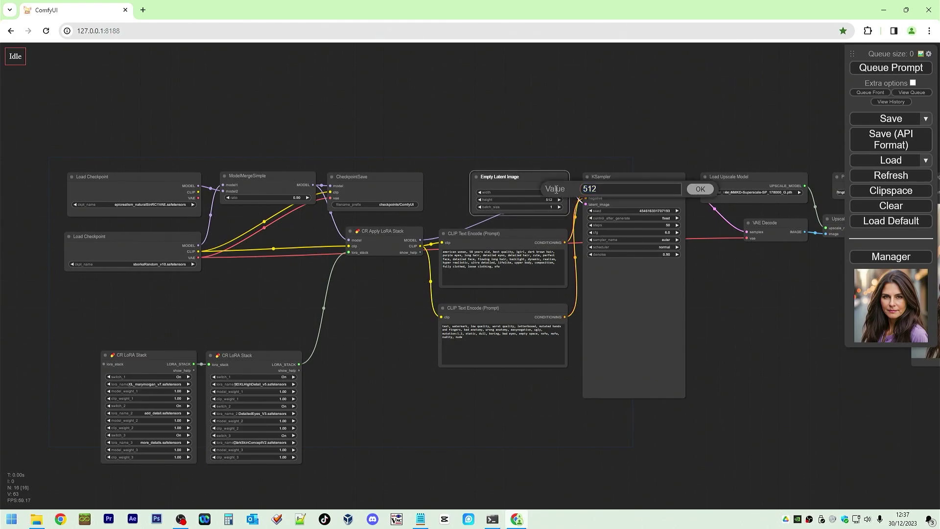
text(1280)
key(Return)
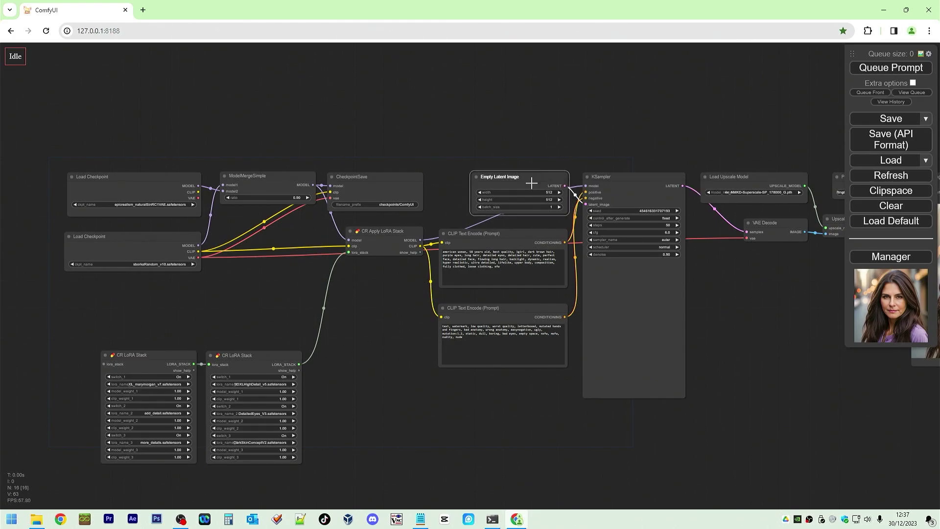
click(550, 200)
click(613, 195)
drag(613, 195, 585, 195)
text(720)
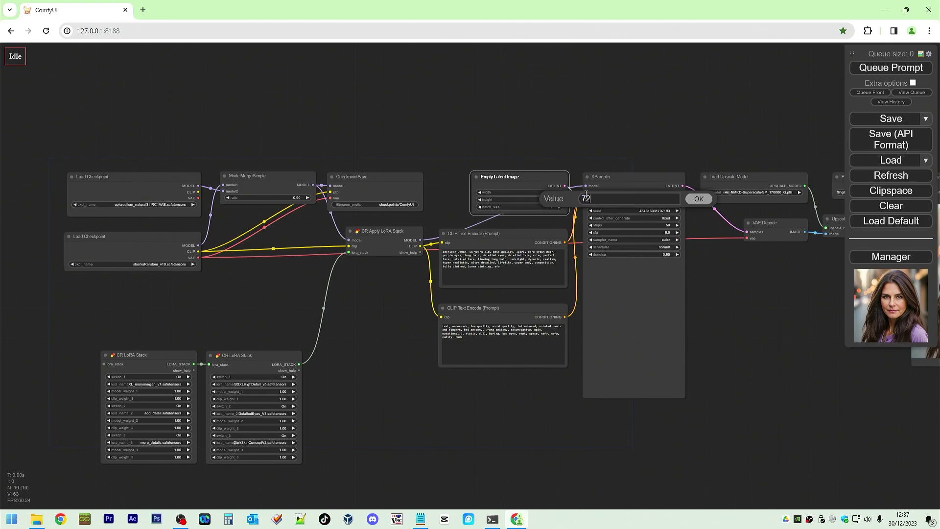
key(Return)
Queue the prompt to generate the 1280 by 720 image and show the image feed
drag(771, 312, 588, 308)
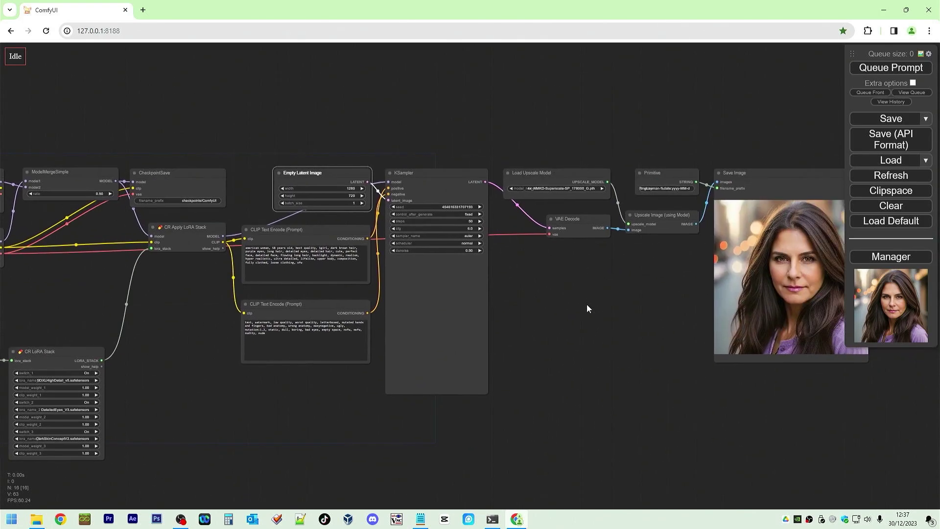
click(876, 72)
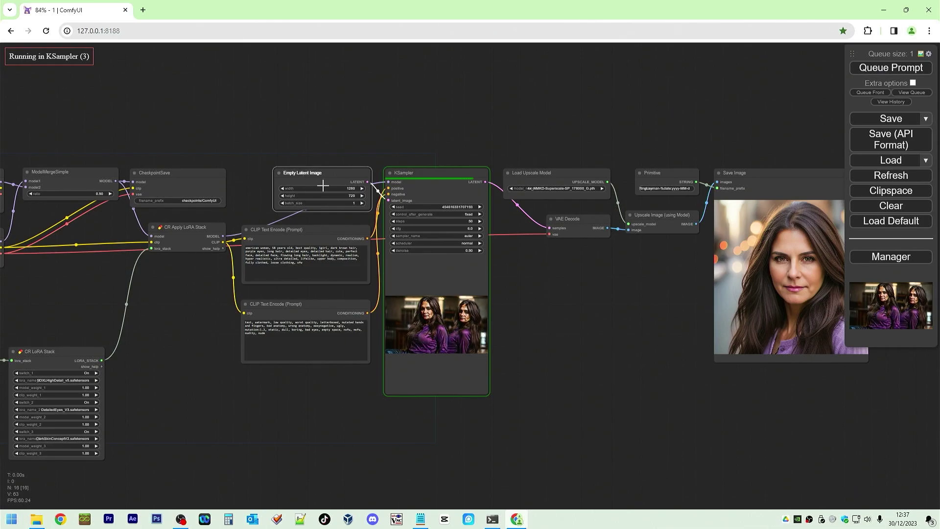
drag(629, 289, 533, 285)
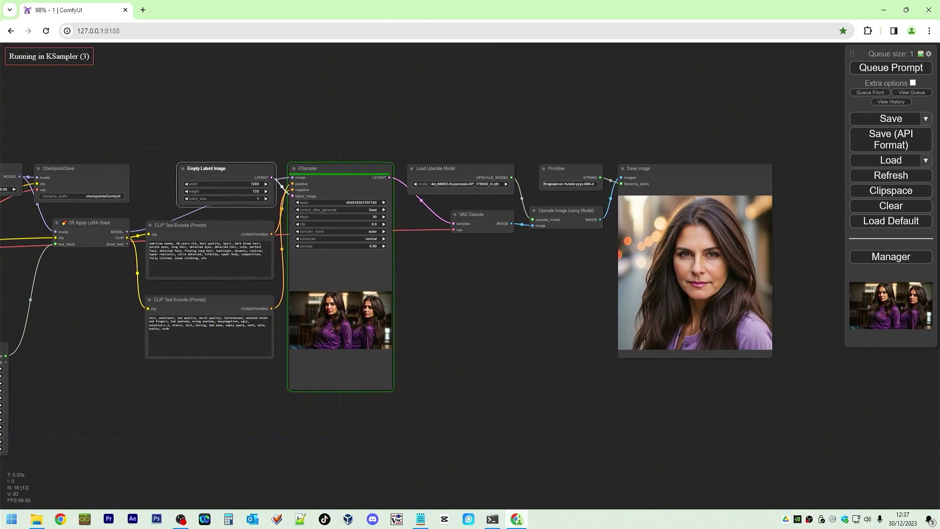
click(920, 55)
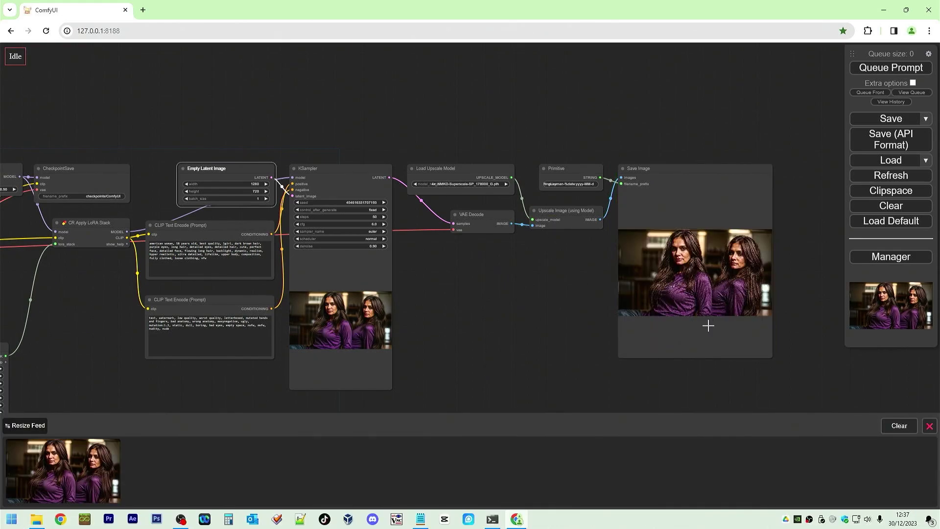
Open the Save Image node's picture in its own tab, inspect the face at full size and close the tab
right_click(691, 276)
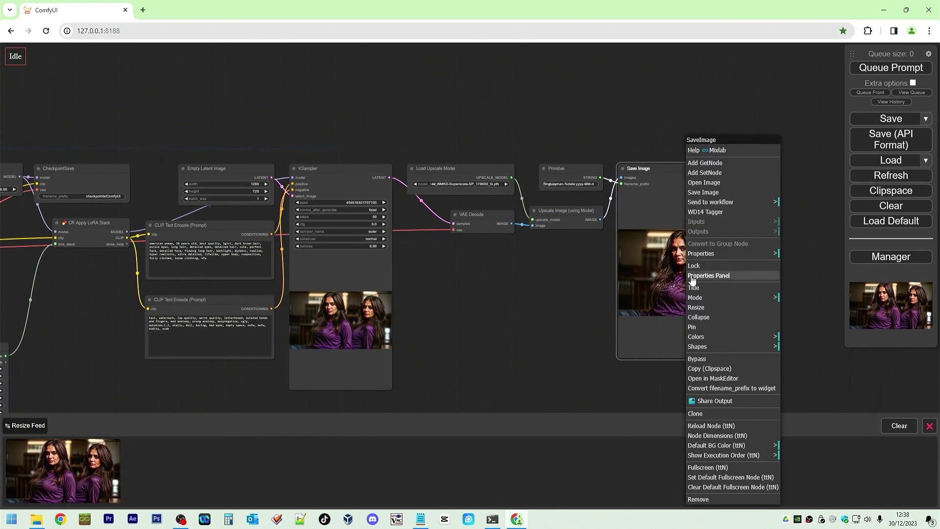
click(718, 181)
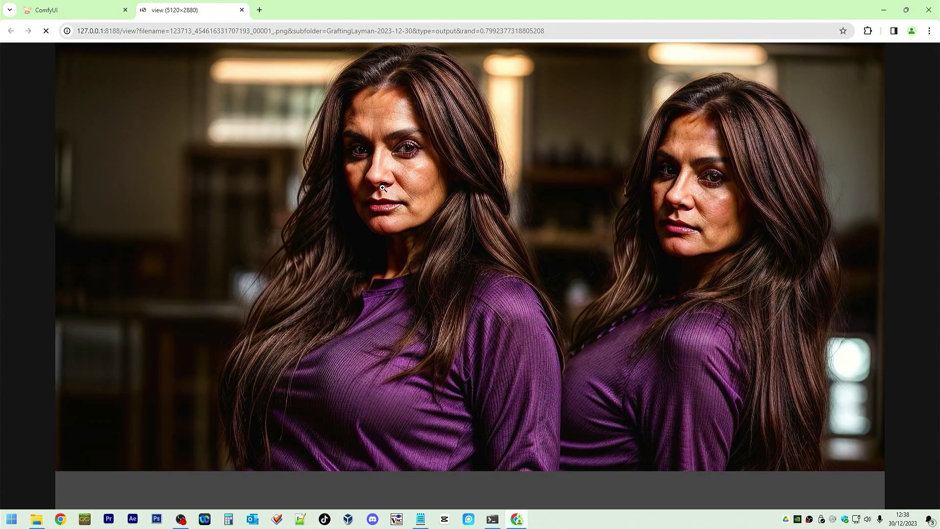
click(382, 188)
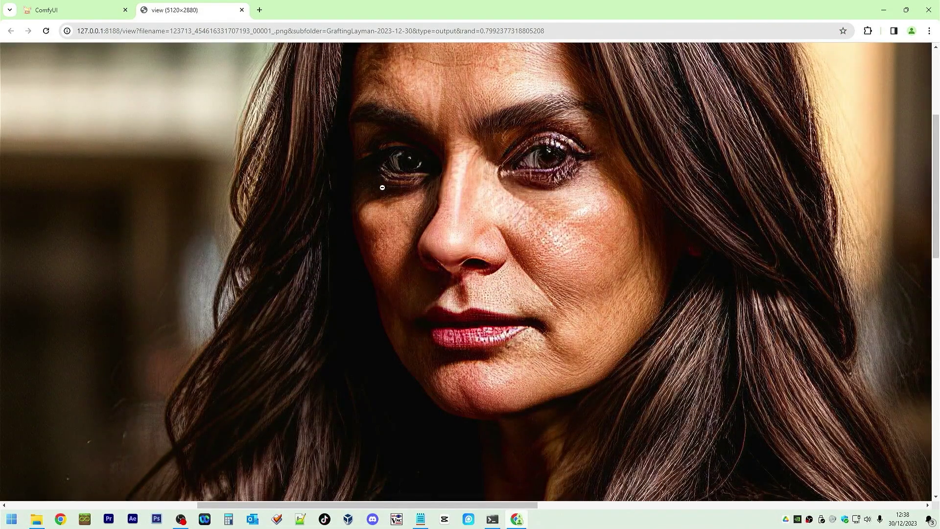
click(383, 188)
click(242, 10)
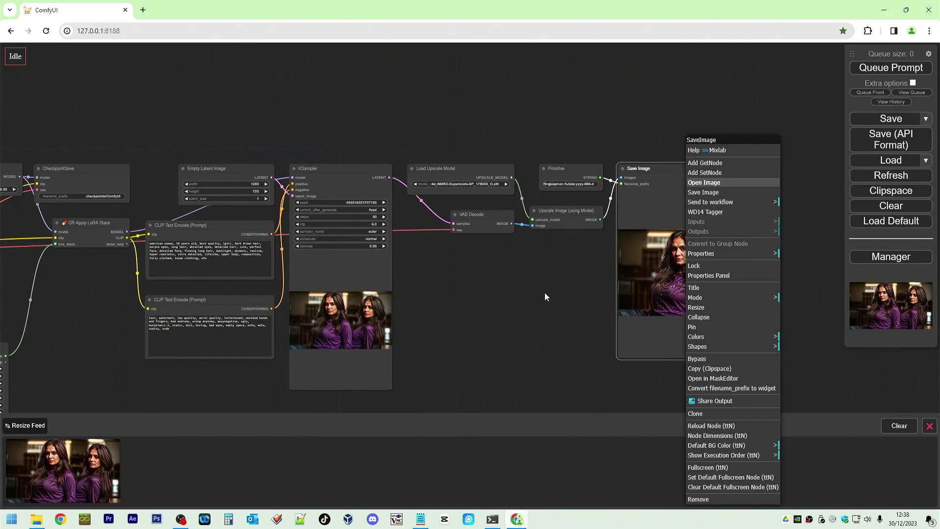
click(544, 294)
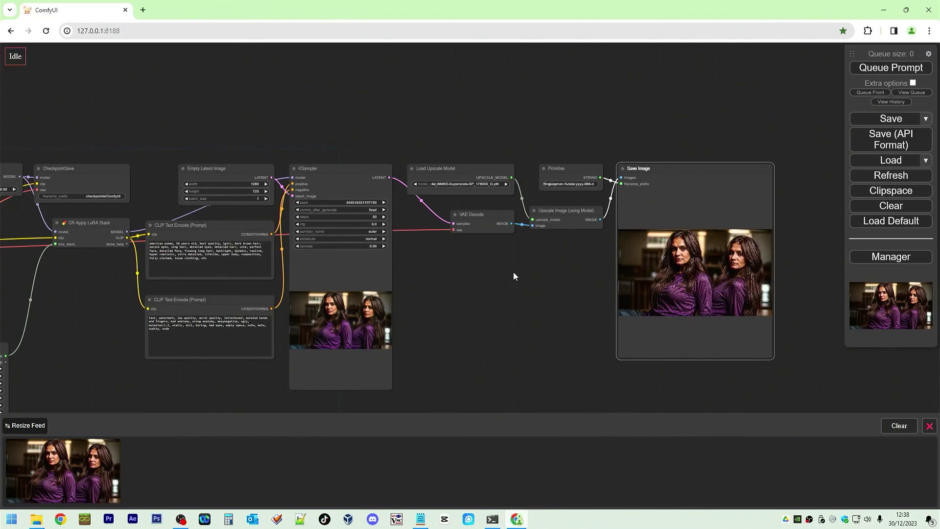
Change the Empty Latent Image width to 720 and queue the prompt again
click(259, 184)
double_click(312, 178)
text(720)
key(Return)
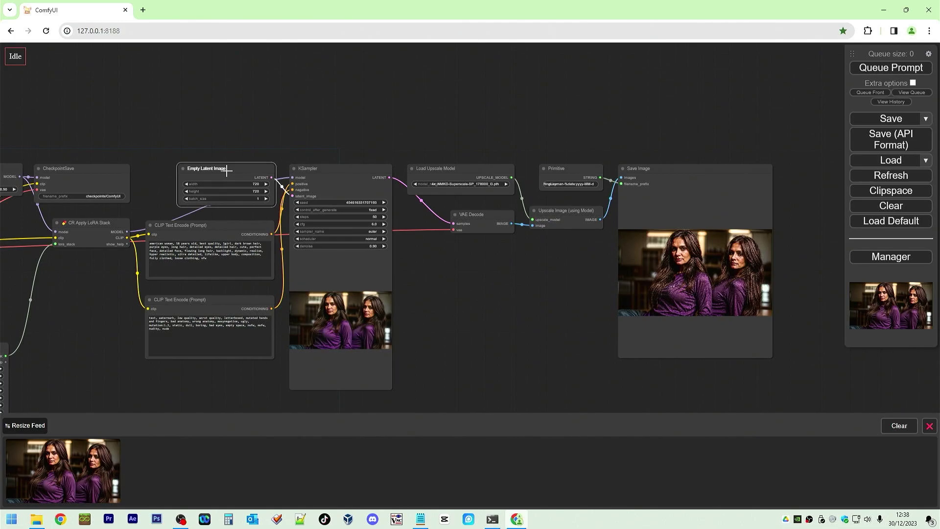
click(880, 68)
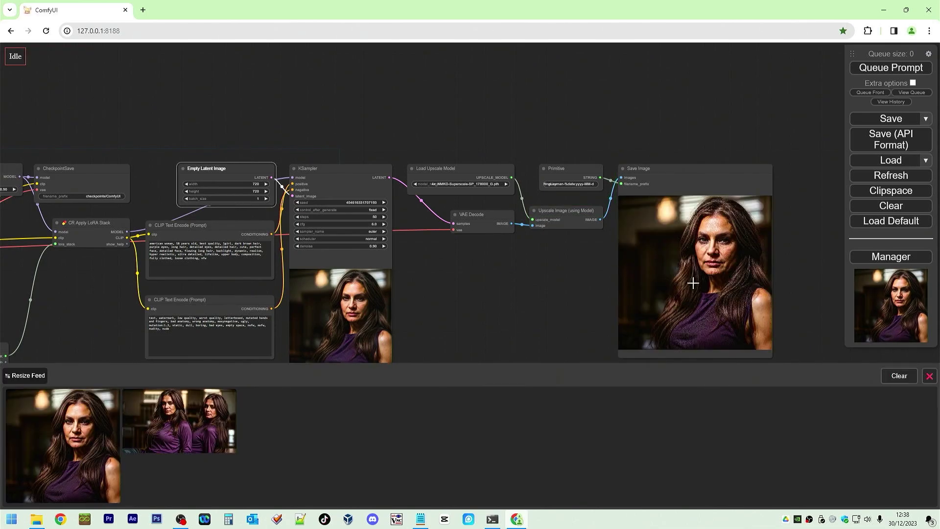
Open the newly generated square image from the Save Image node in its own tab and inspect the face at full size
right_click(865, 284)
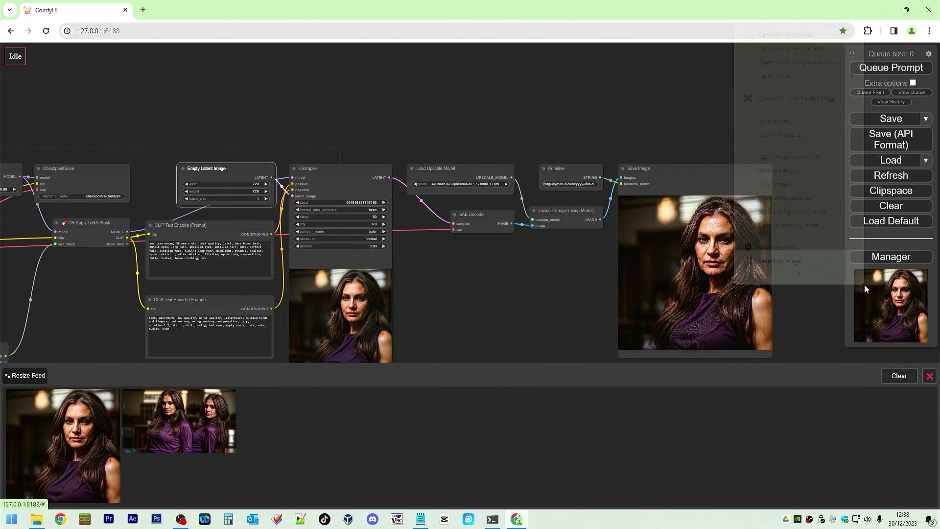
click(598, 258)
right_click(909, 284)
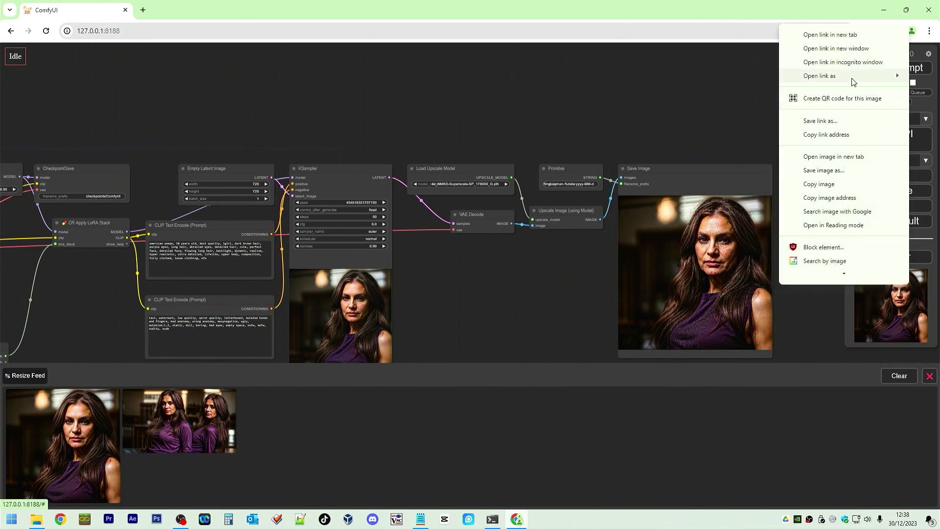
click(702, 253)
right_click(703, 254)
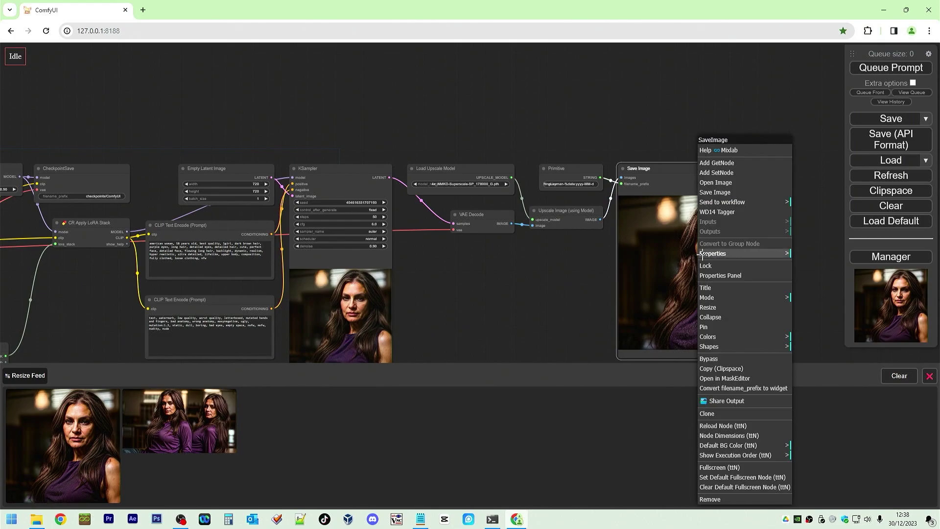
click(729, 181)
click(644, 194)
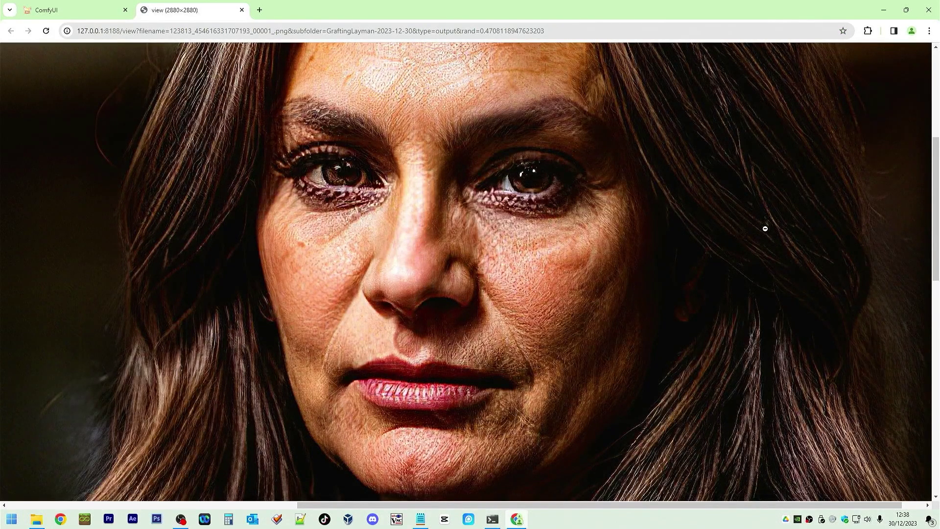
Return the picture to its fitted size and close its tab
click(619, 262)
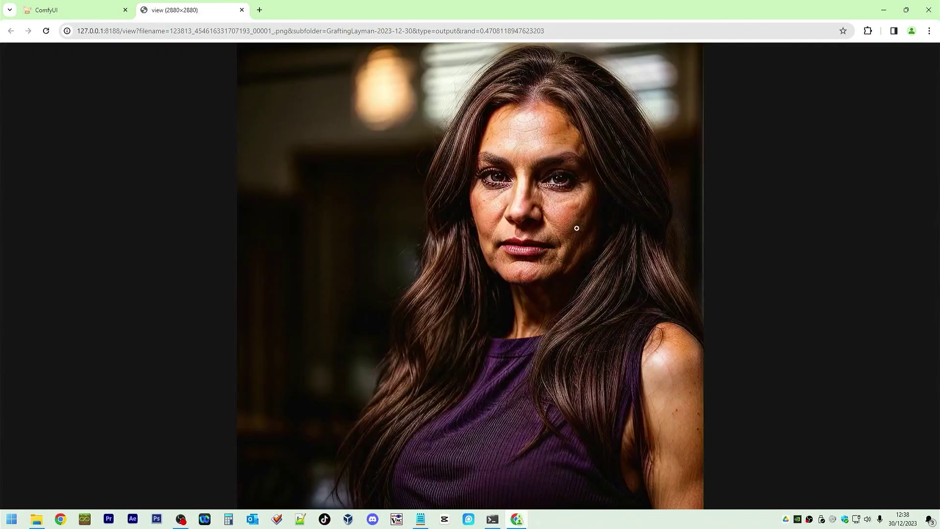
click(241, 10)
Set switch_1 in the first CR LoRA Stack node to Off and queue the prompt
drag(204, 91, 525, 60)
drag(440, 320, 456, 207)
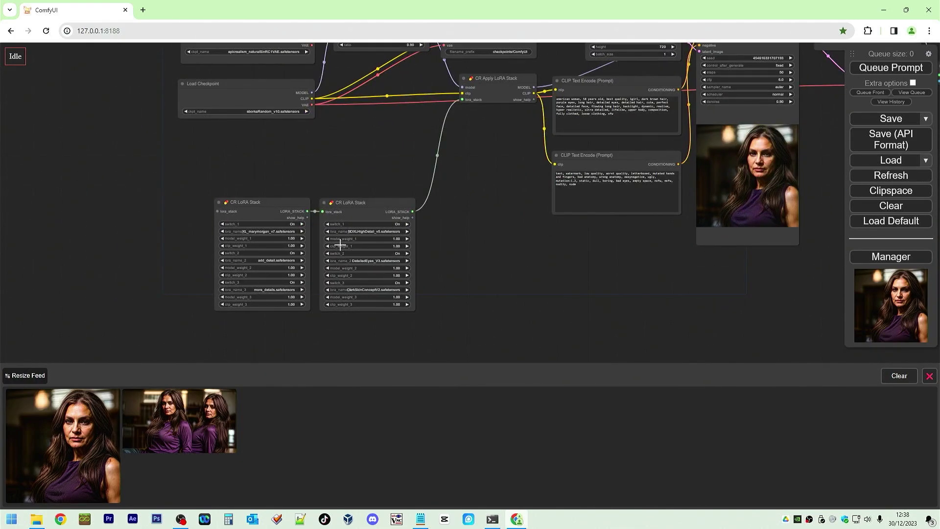
click(292, 224)
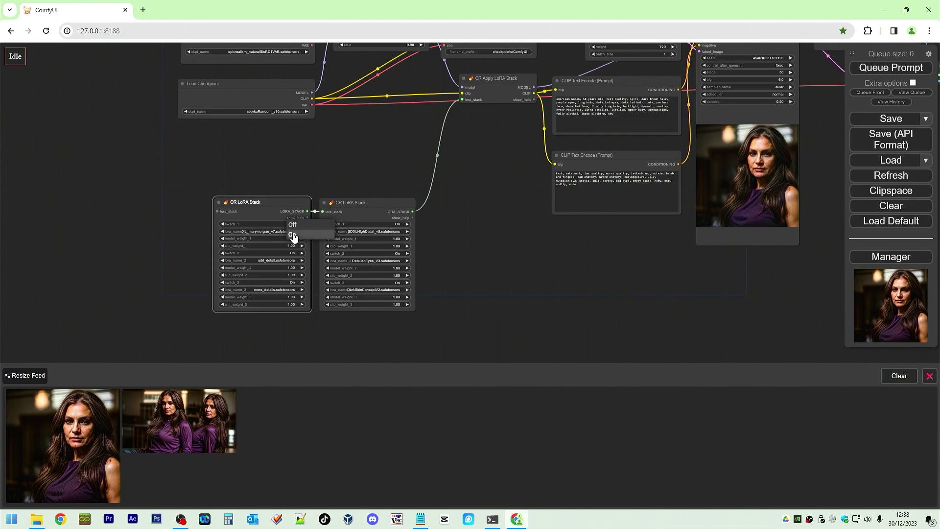
click(293, 225)
drag(708, 295, 642, 299)
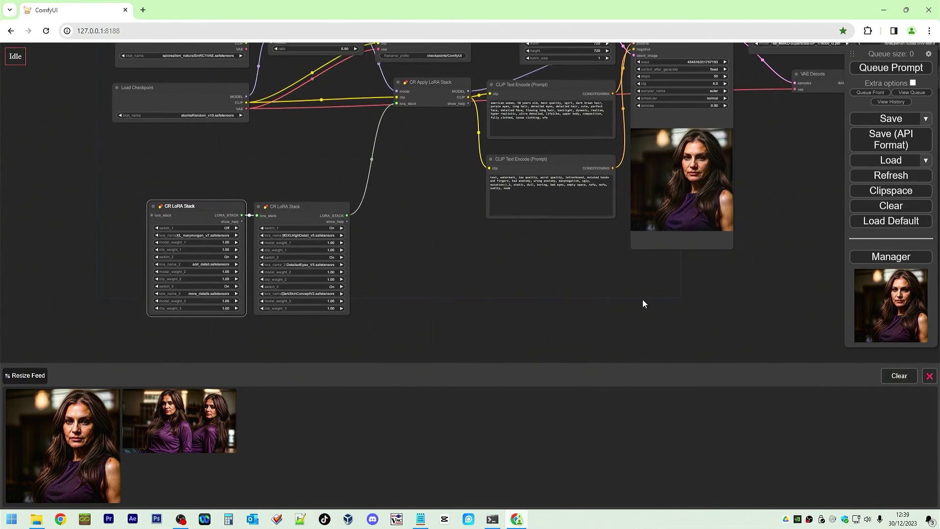
click(894, 67)
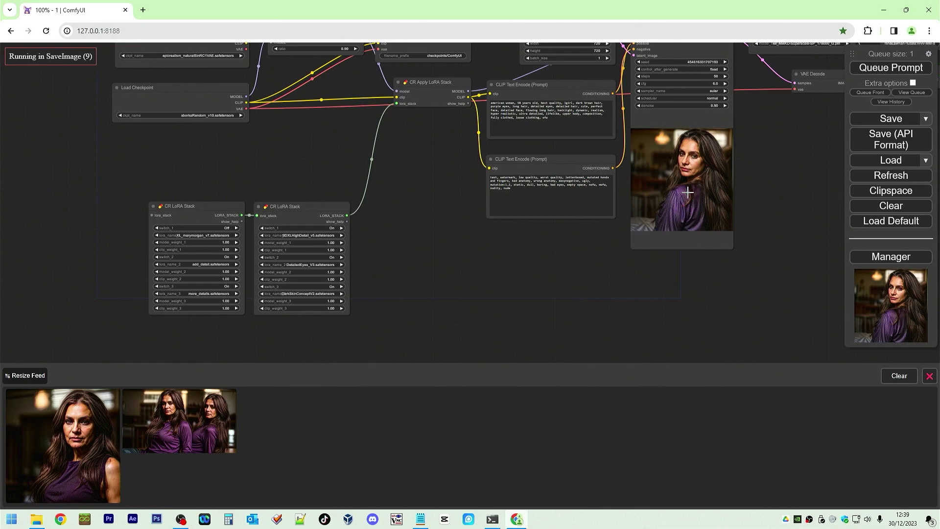
Open the newly generated picture from the Save Image node in its own tab, inspect the face at full size and close the tab
drag(766, 284, 460, 349)
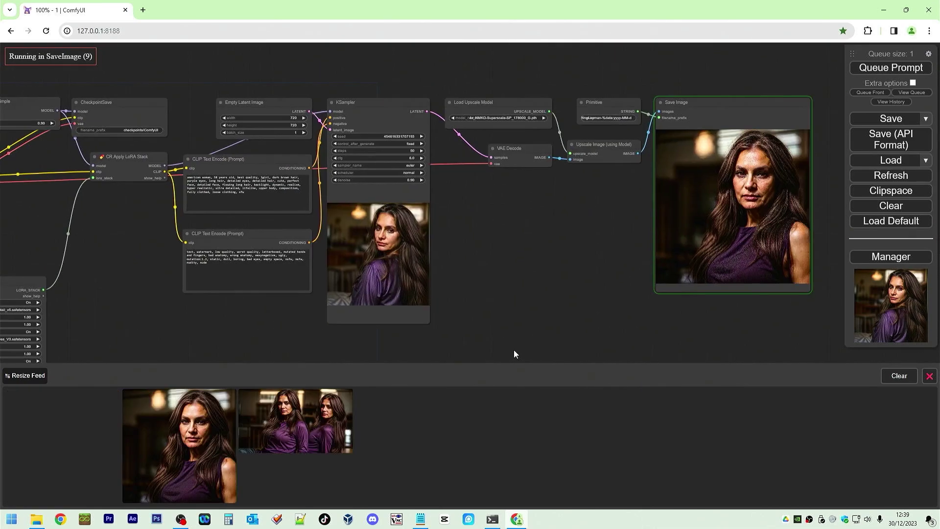
right_click(726, 193)
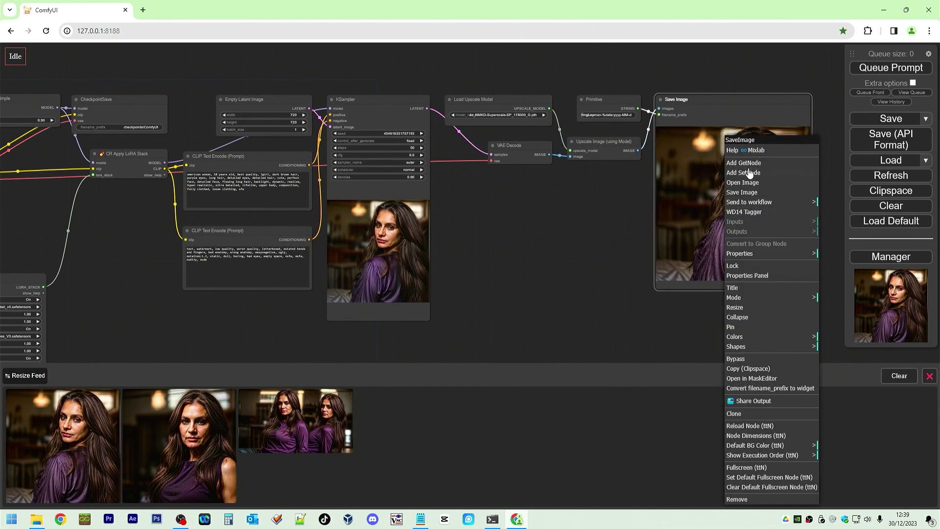
click(747, 182)
click(517, 201)
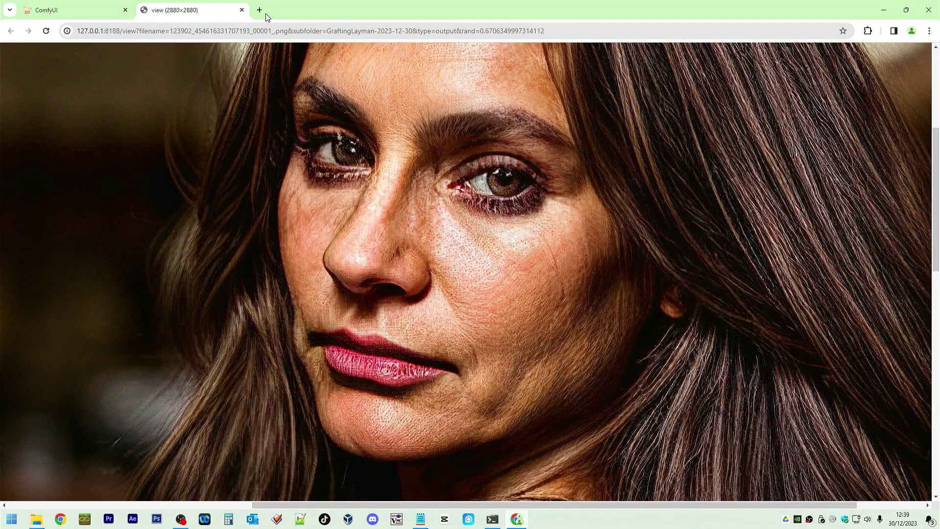
click(242, 10)
Set switch_2 and switch_3 in the first CR LoRA Stack node to Off and queue the prompt
drag(319, 258, 554, 189)
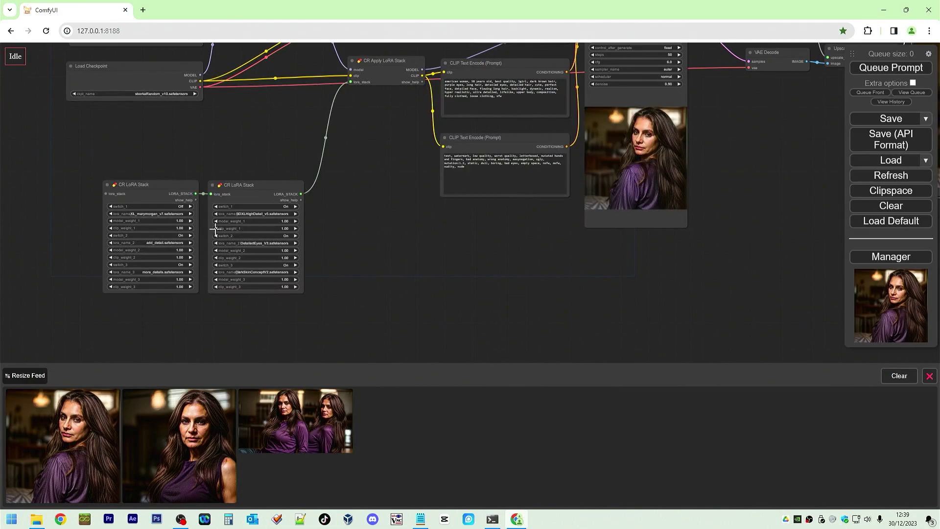
click(182, 235)
click(183, 235)
click(181, 264)
click(182, 264)
click(864, 69)
Once generation finishes, open the Save Image node's new picture in its own tab, examine the skin and eyes at full size and close the tab
drag(652, 289, 601, 297)
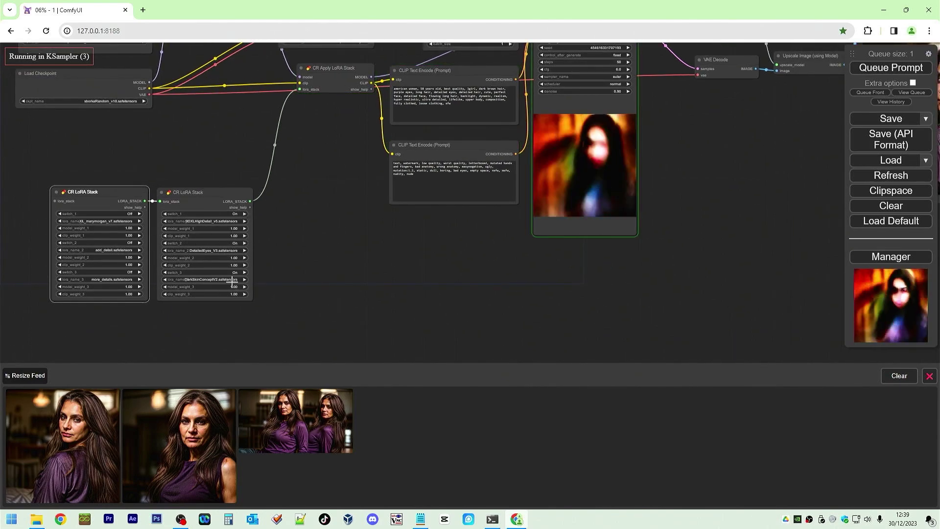
drag(622, 260, 490, 293)
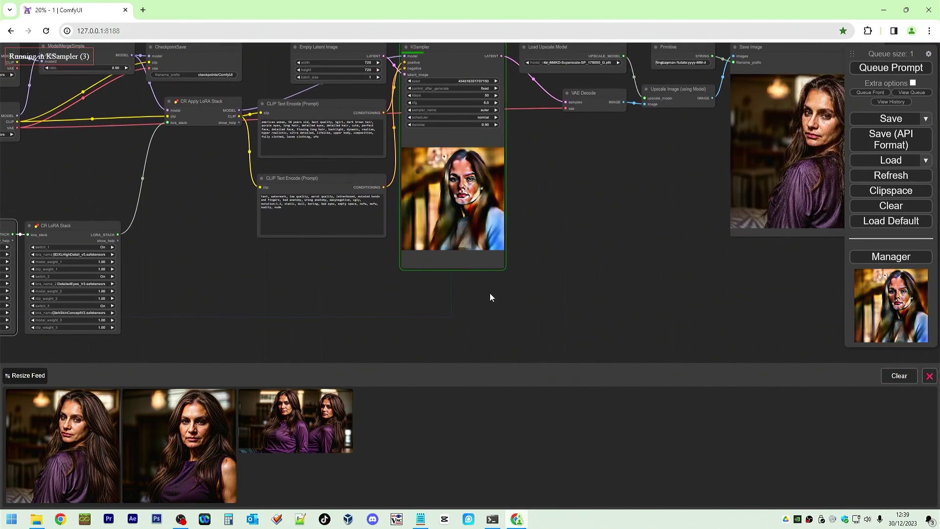
drag(569, 283, 482, 320)
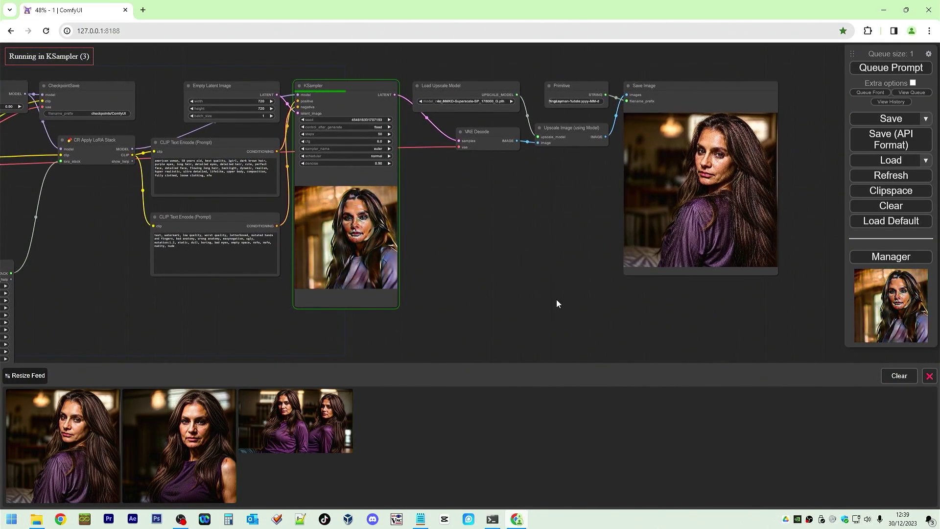
drag(450, 310, 558, 294)
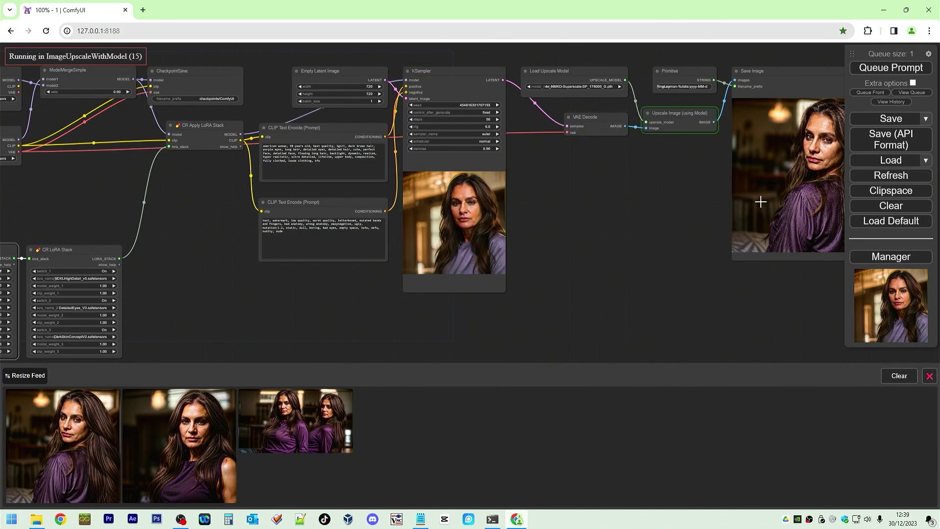
drag(680, 216, 596, 233)
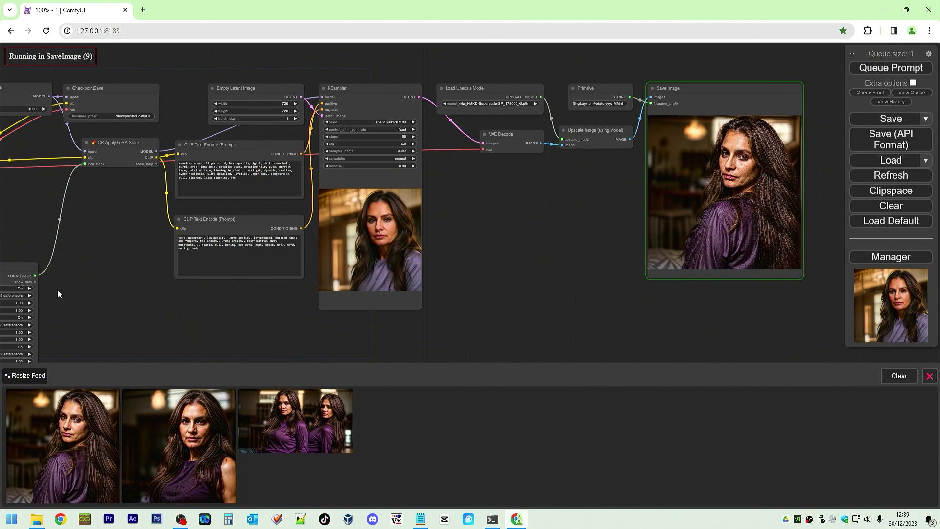
right_click(725, 142)
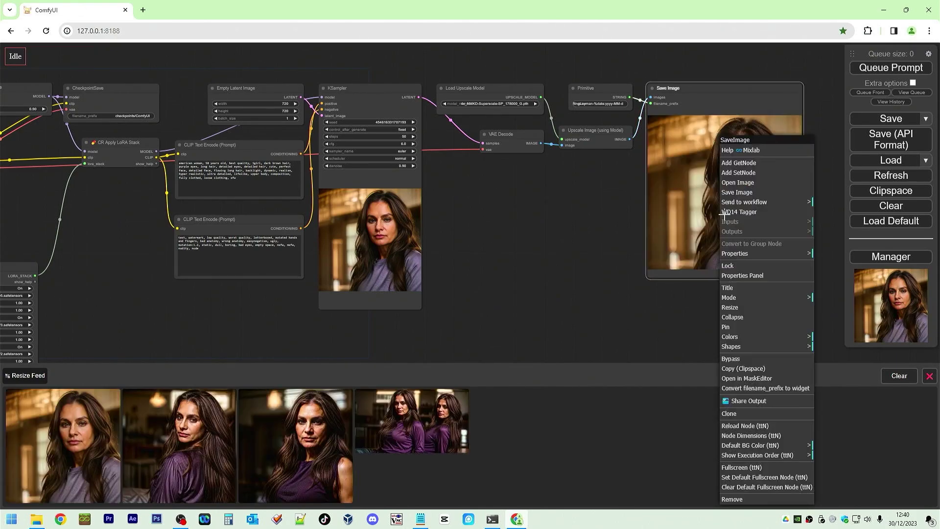
click(743, 182)
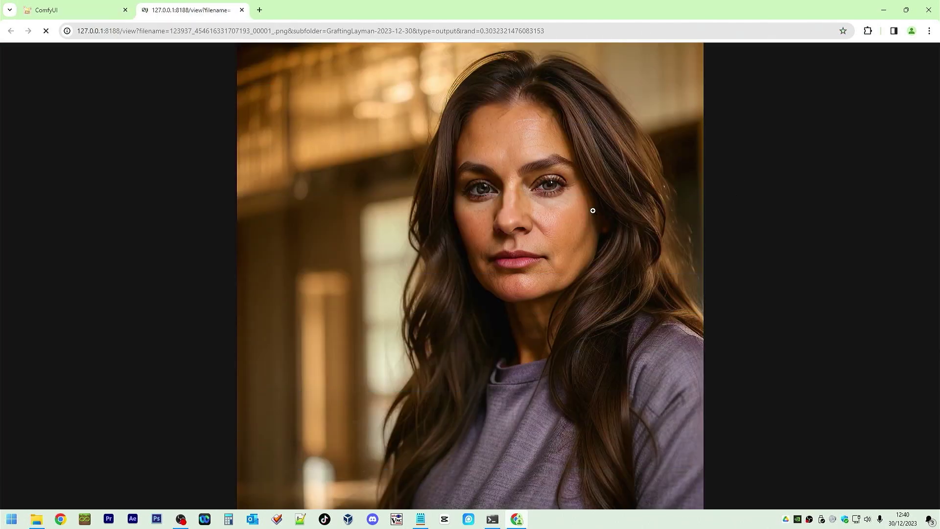
click(592, 210)
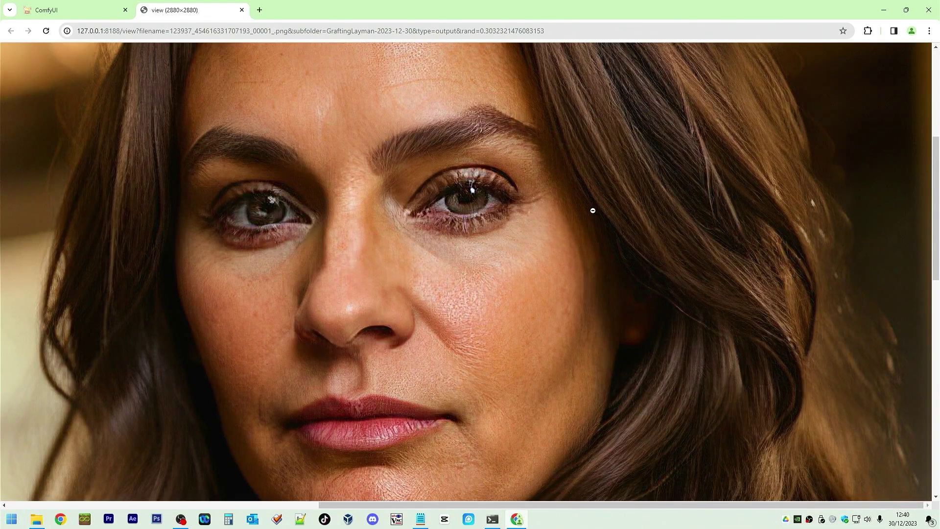
click(593, 210)
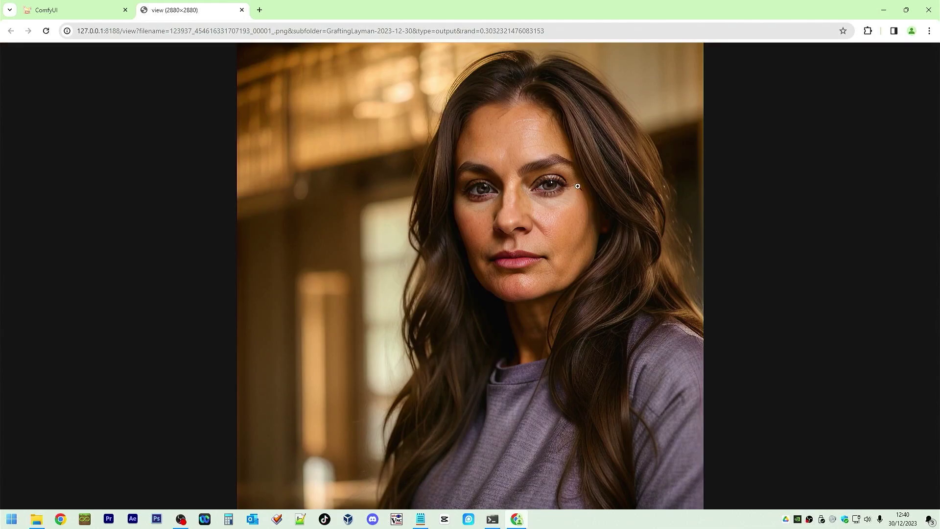
click(241, 11)
Move the CR Apply LoRA Stack node down beside the second CR LoRA Stack node
drag(122, 226, 651, 236)
scroll(688, 277, down, 5)
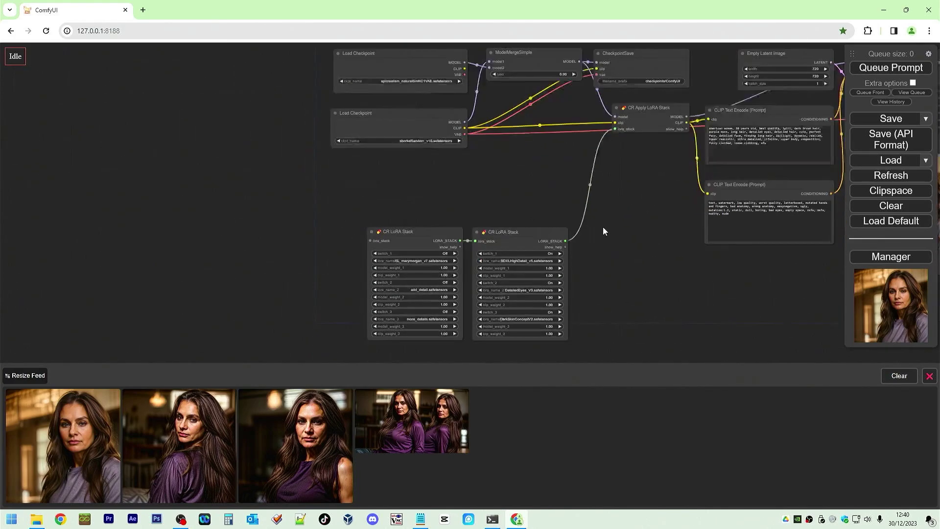
drag(632, 70, 612, 183)
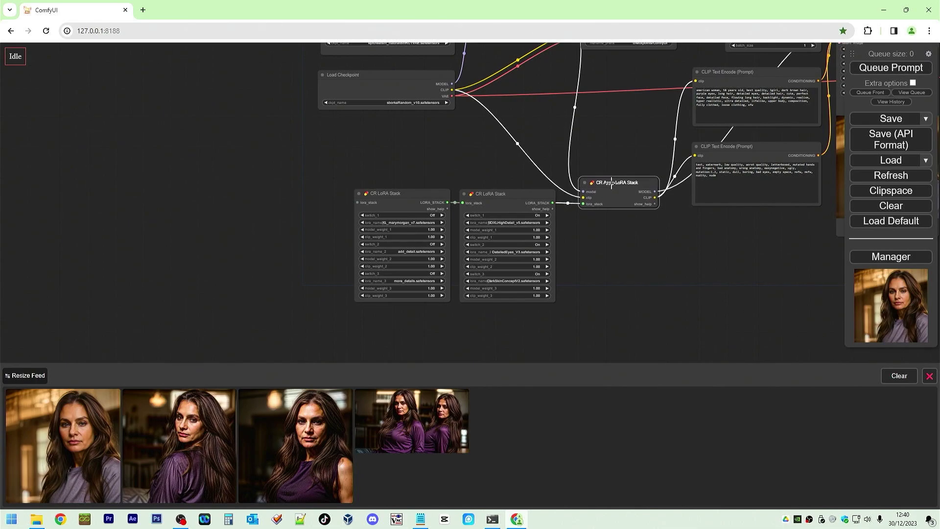
Set switch_3 in the second CR LoRA Stack node to Off
click(545, 280)
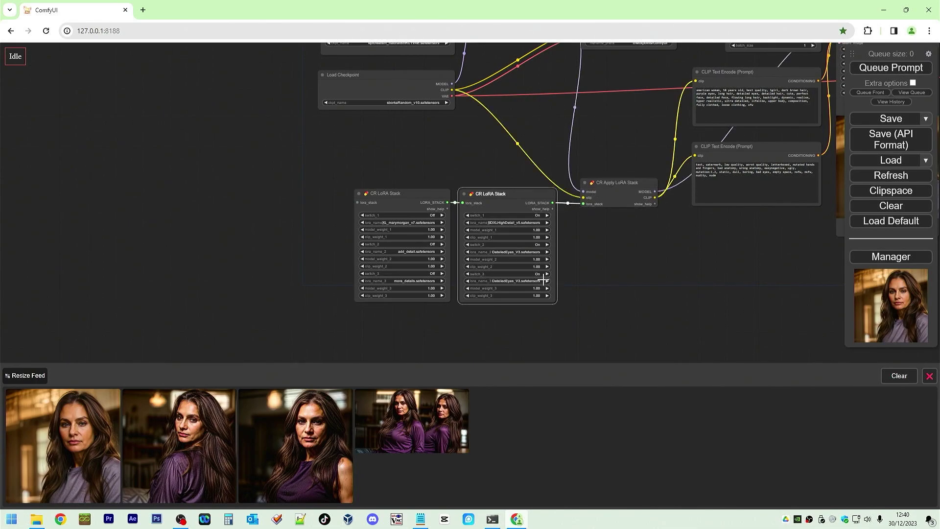
click(467, 281)
click(538, 274)
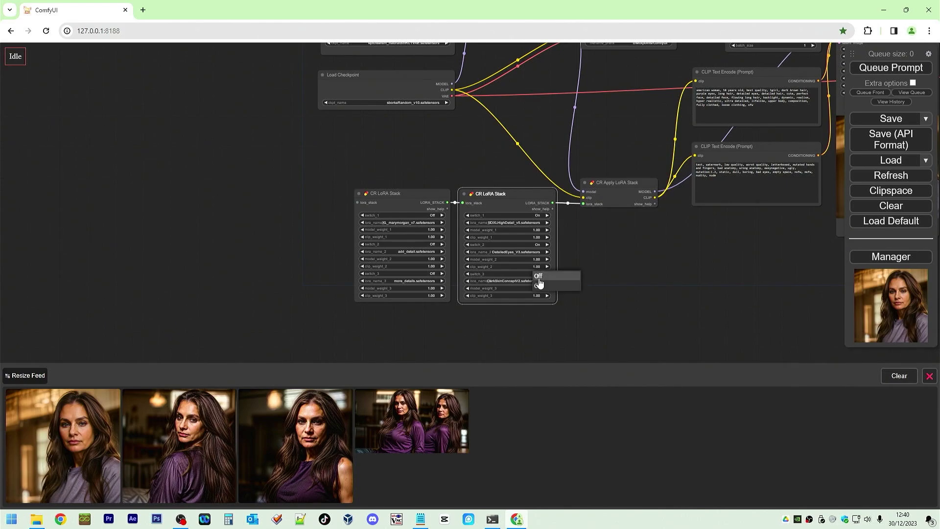
click(538, 276)
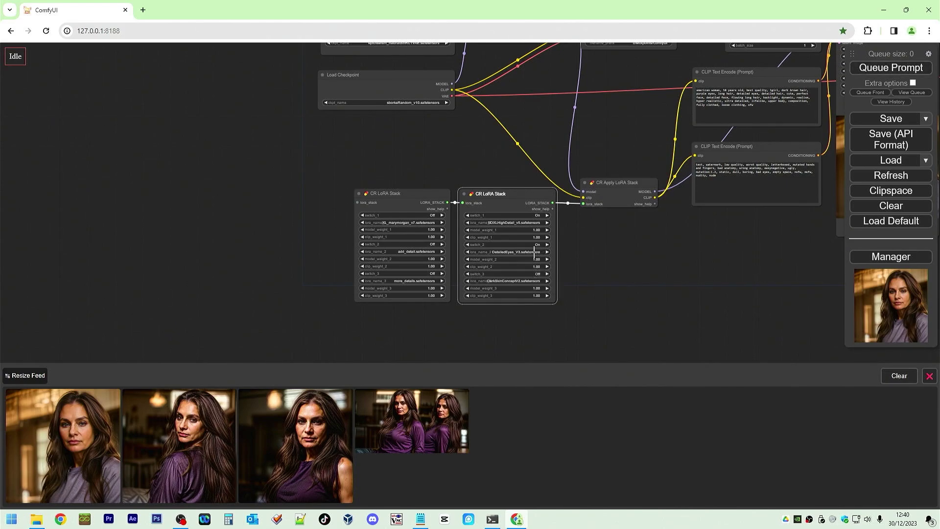
Set lora_name_3 in the second CR LoRA Stack node to DetailedEyes_V3.safetensors and queue the prompt
click(530, 281)
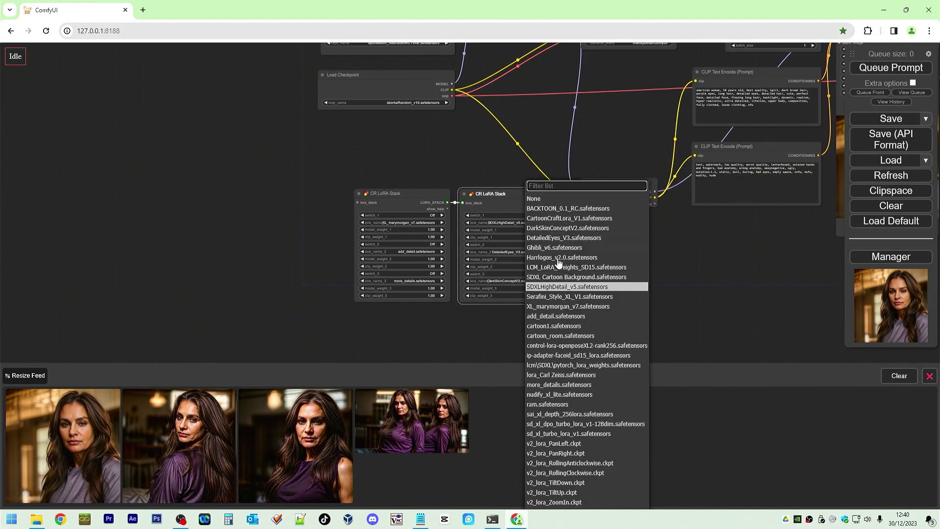
click(563, 238)
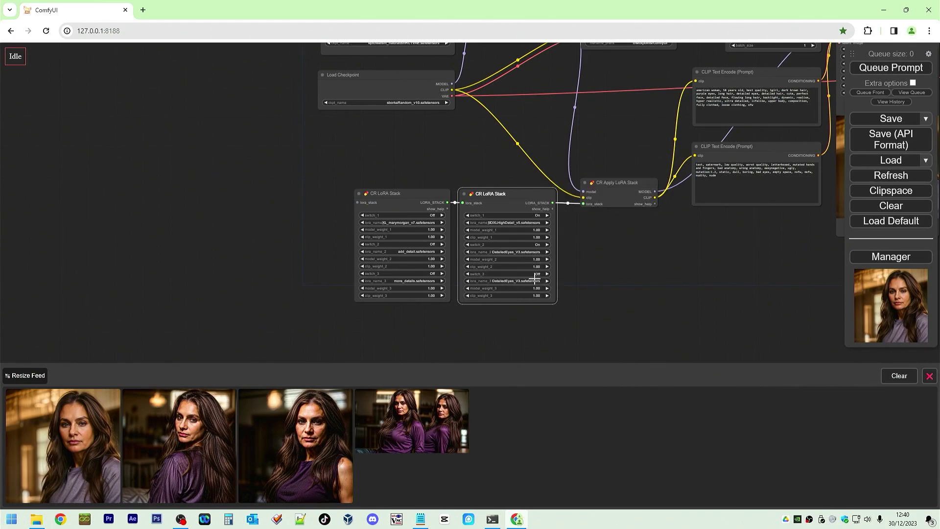
click(881, 70)
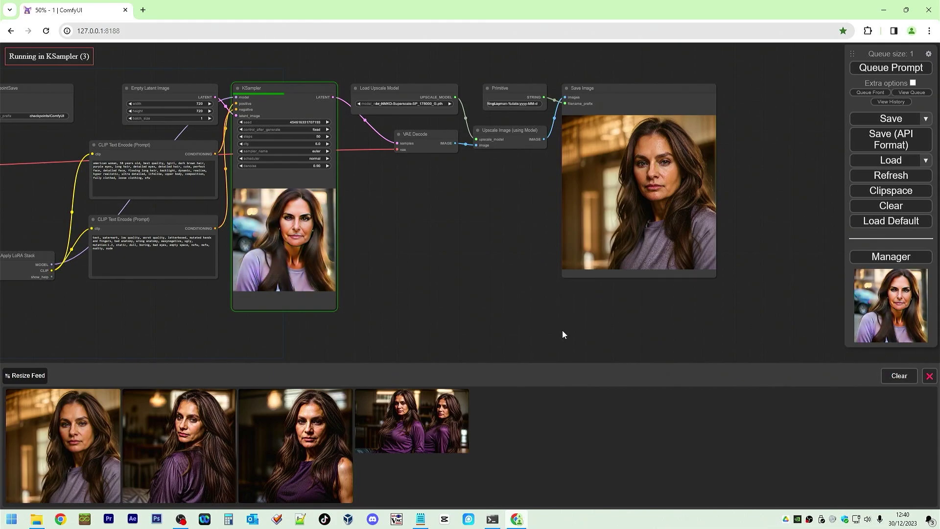
Open the latest picture from the Save Image node in its own tab, inspect the face at full size and close the tab
drag(405, 339, 477, 337)
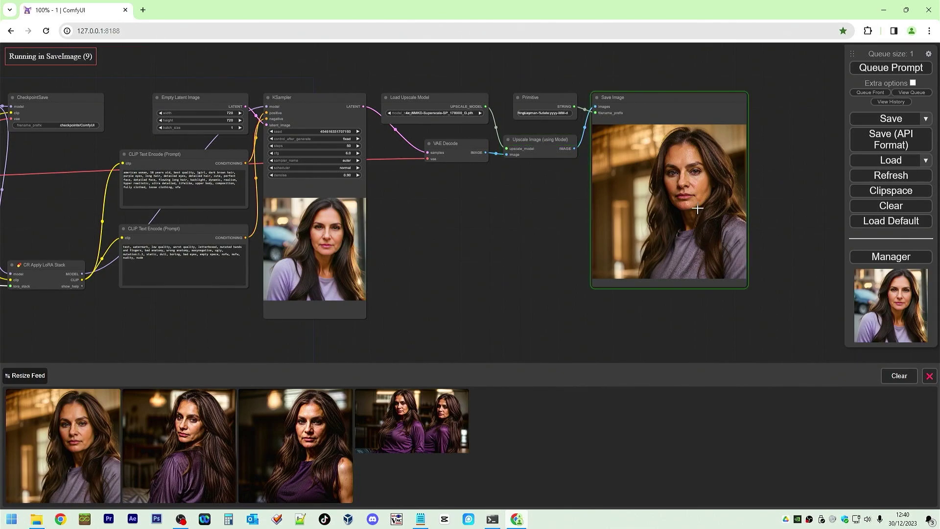
right_click(680, 200)
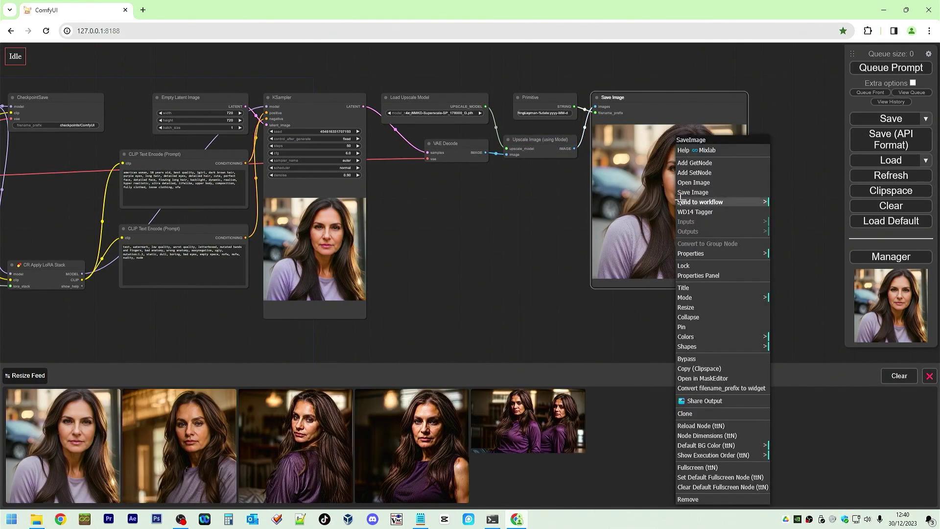
click(693, 180)
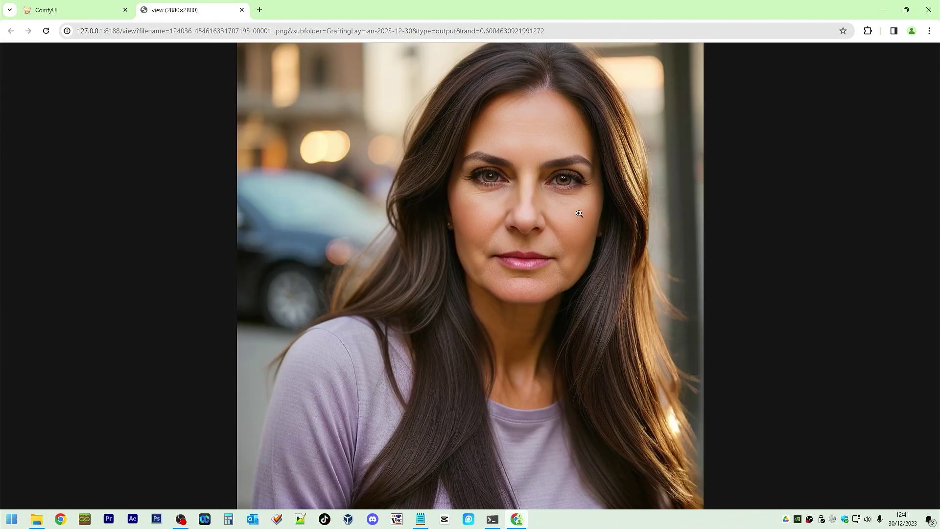
click(579, 214)
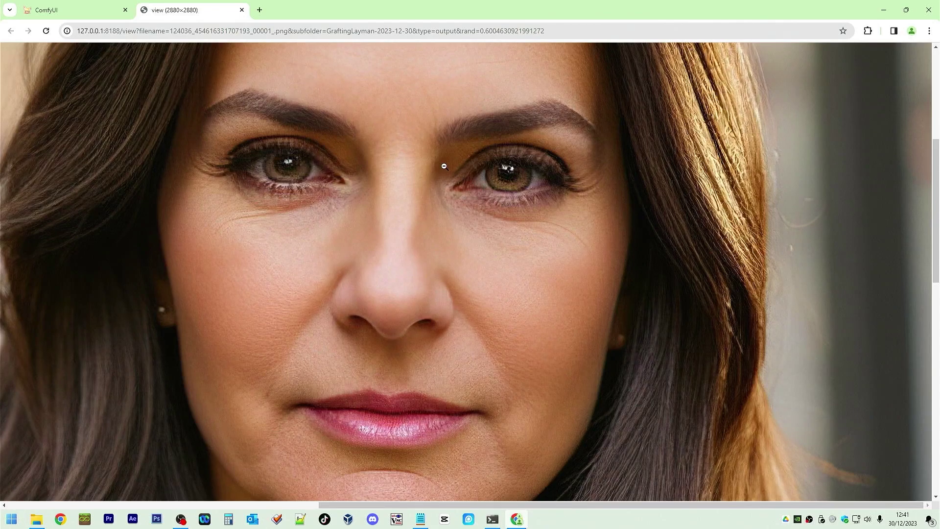
click(404, 162)
click(242, 10)
Choose Off again for switch_3 in the second CR LoRA Stack node and queue the prompt once more
drag(194, 325, 476, 201)
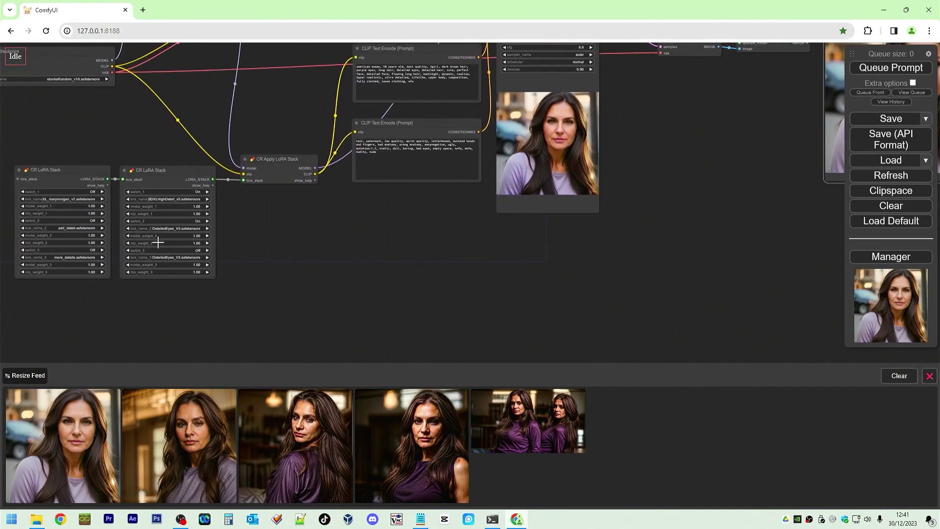
click(195, 252)
click(195, 254)
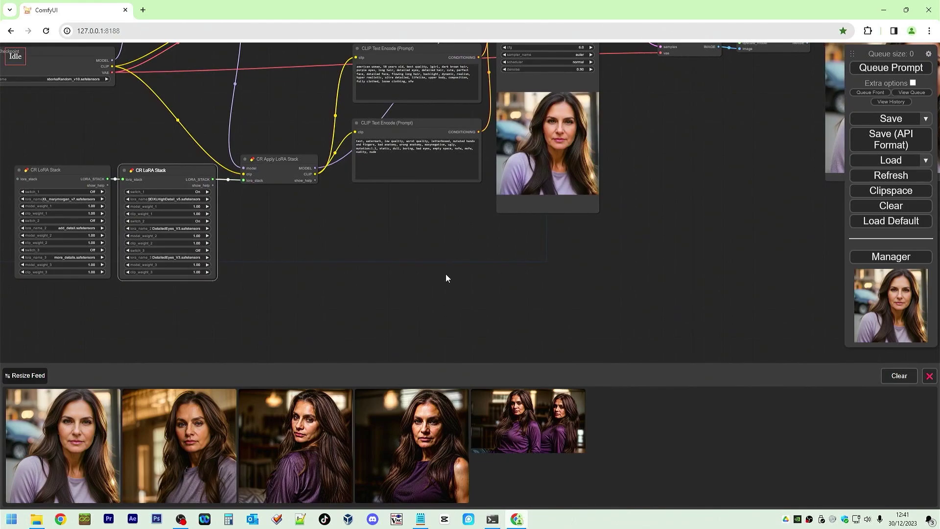
drag(445, 275, 294, 309)
click(896, 68)
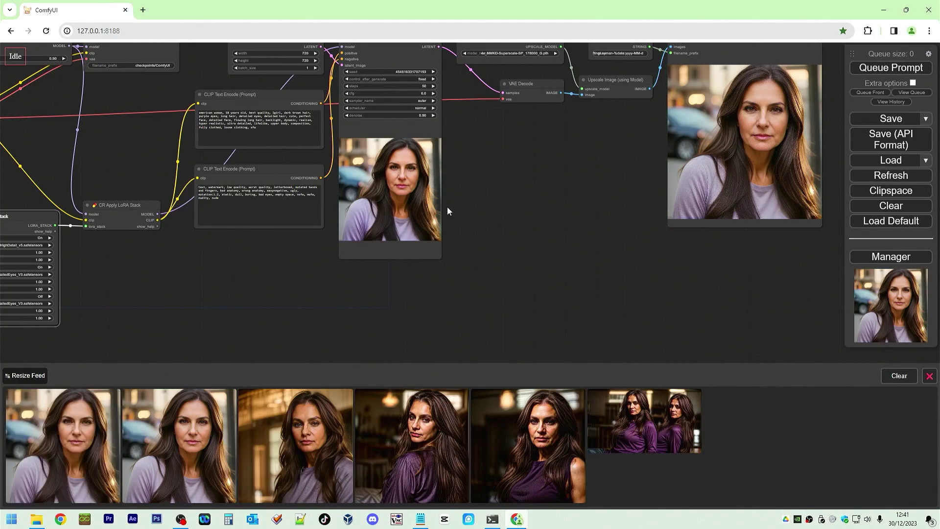
Open the newly generated picture from the Save Image node in its own tab
right_click(767, 139)
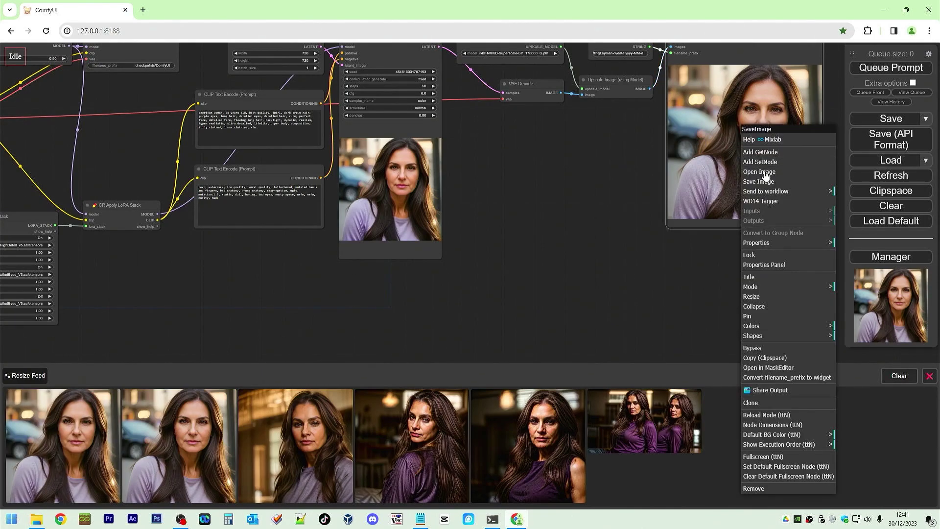
click(765, 171)
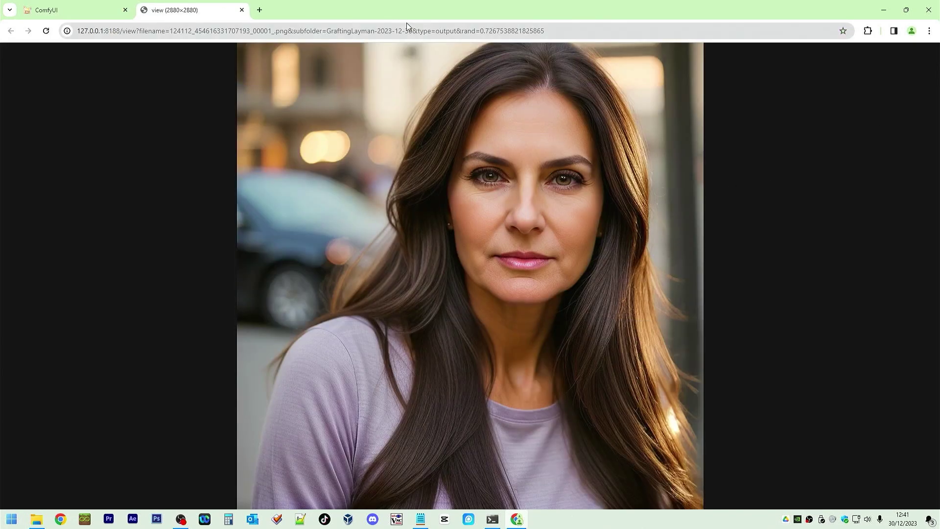
Close the picture's tab and inspect the second picture in the image feed at enlarged size for comparison
click(242, 10)
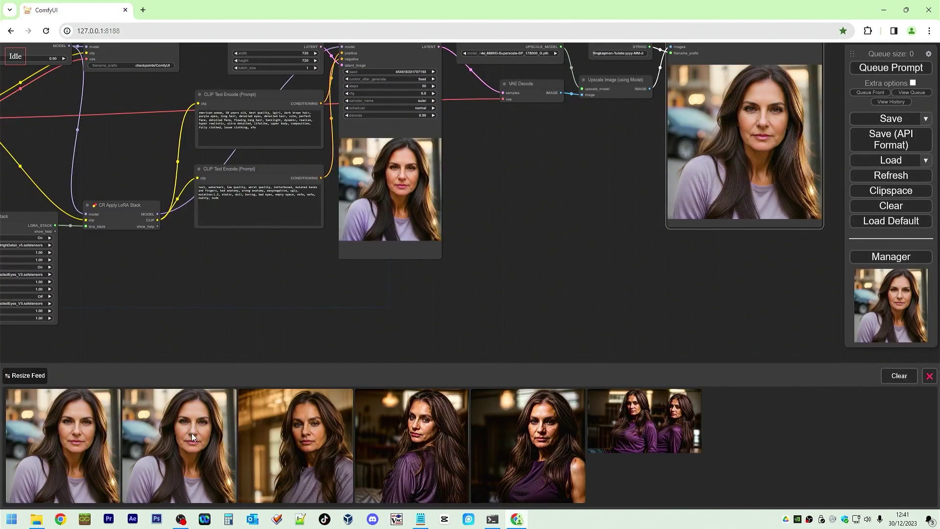
click(191, 433)
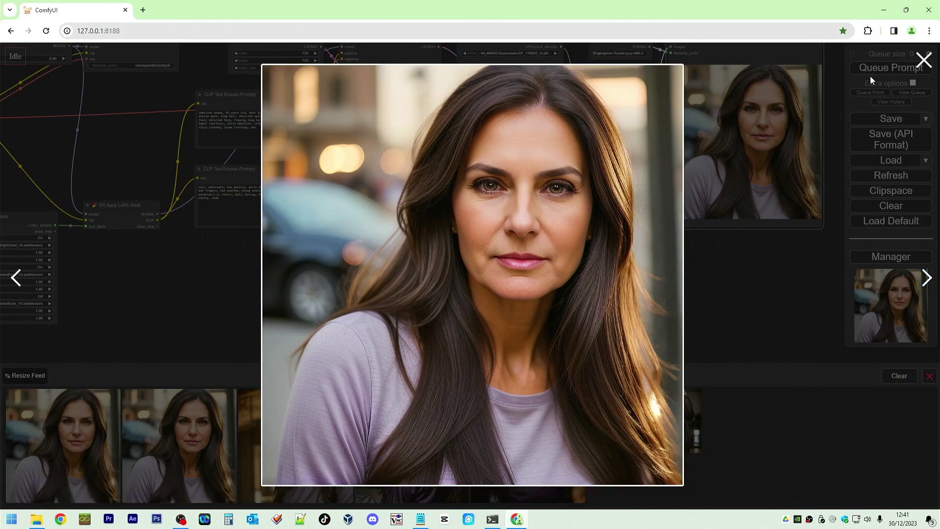
click(923, 60)
Rearrange the upscale nodes and shift the Save Image node away to free space for new nodes
drag(338, 303, 659, 374)
drag(513, 362, 592, 328)
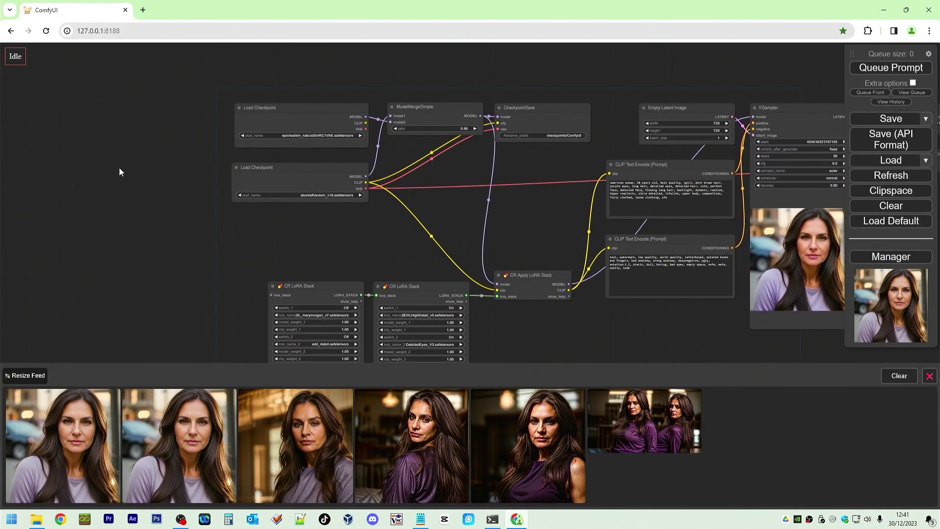
drag(687, 342, 335, 341)
drag(483, 119, 495, 239)
drag(570, 156, 573, 210)
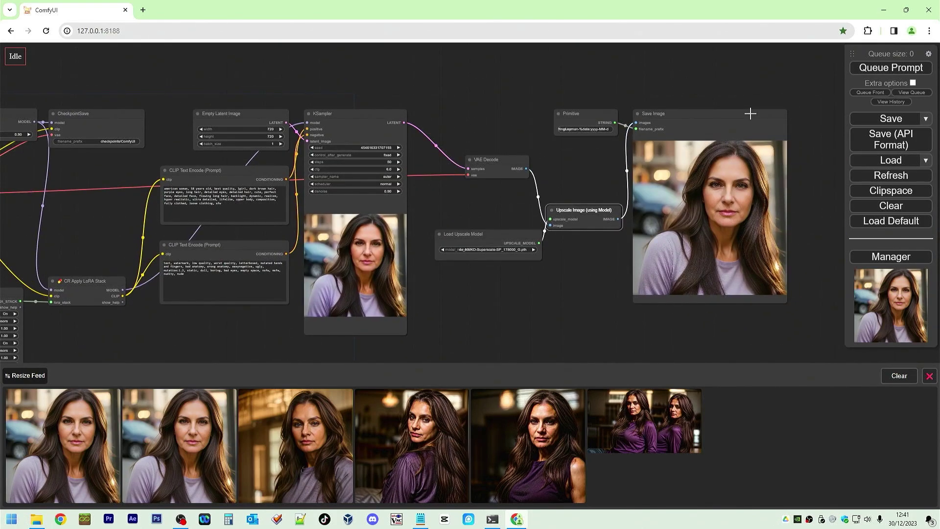
drag(728, 120, 779, 101)
Add a Comfyroll CR Apply Multi Upscale node and place it just below the Upscale Image (using Model) node
right_click(625, 271)
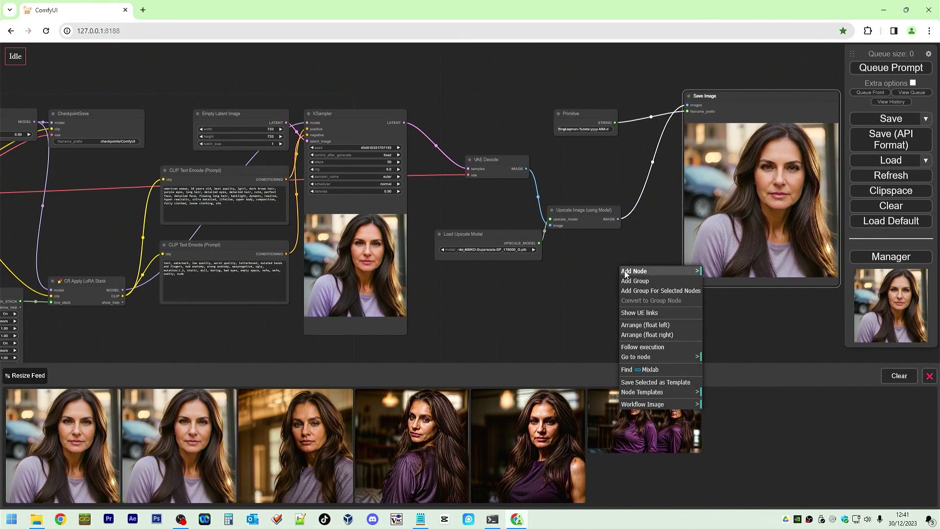
click(635, 271)
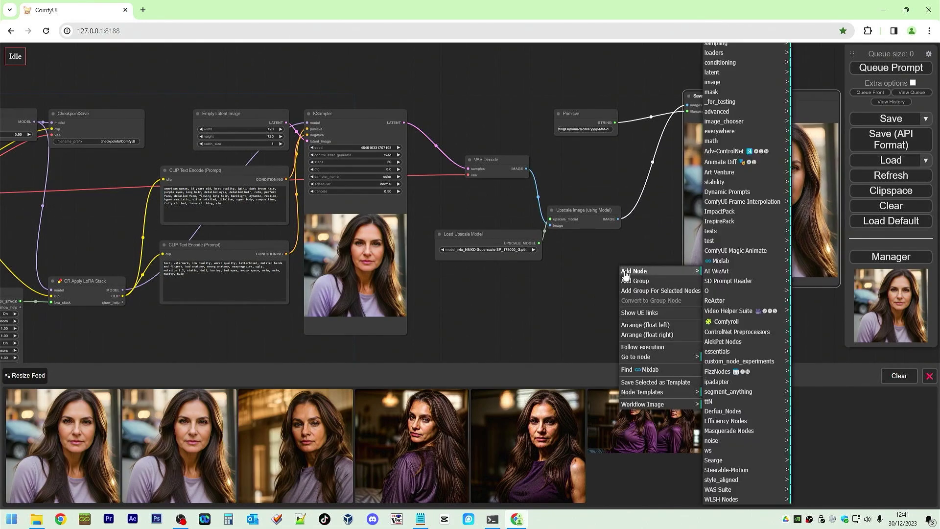
click(762, 322)
mouse_move(814, 358)
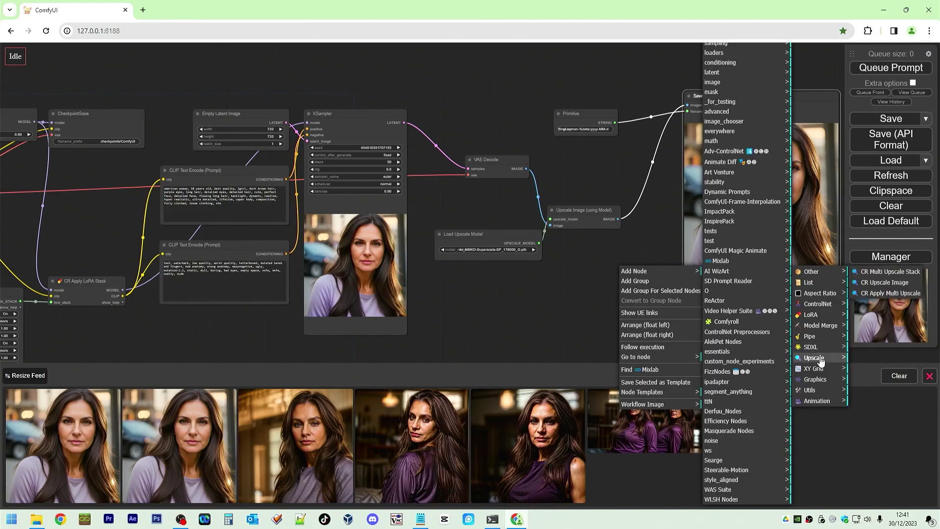
click(886, 296)
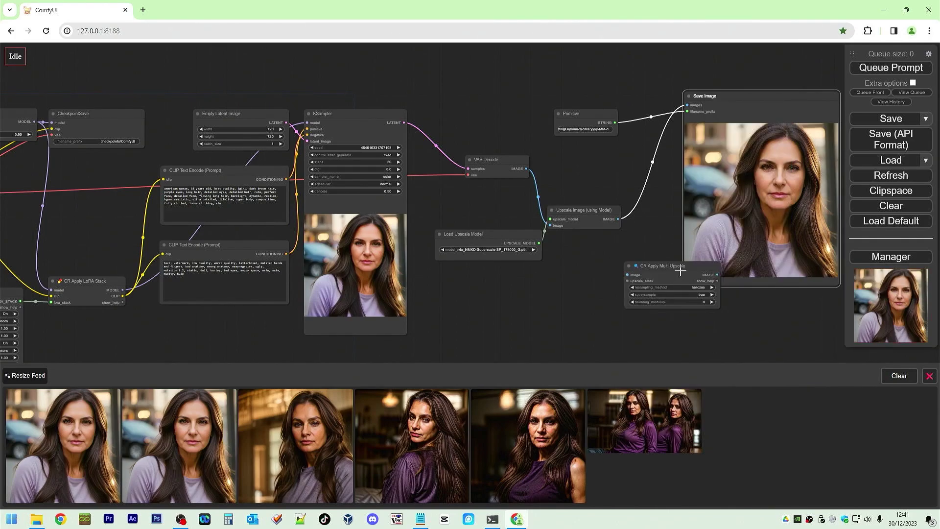
drag(680, 269, 606, 276)
Add a Comfyroll CR Multi Upscale Stack node and place it beside CR Apply Multi Upscale, on its input side
right_click(673, 308)
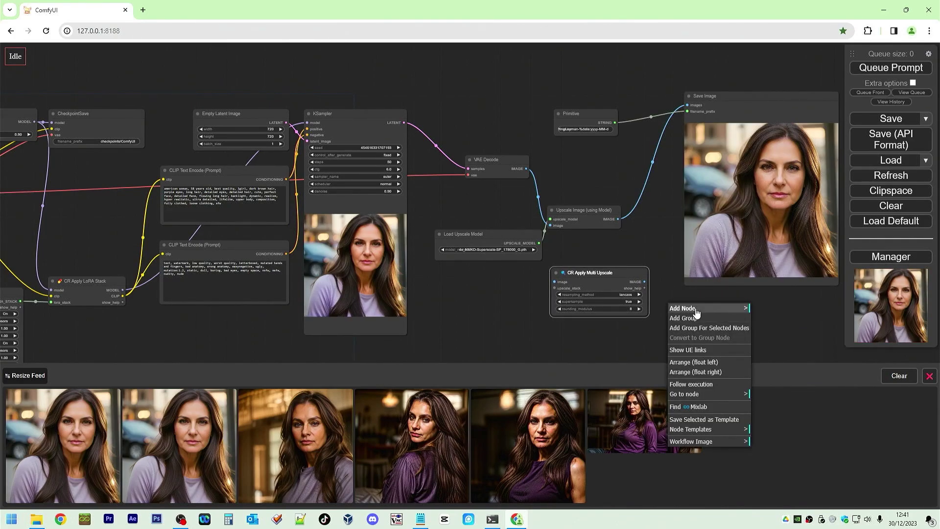
click(695, 308)
click(792, 322)
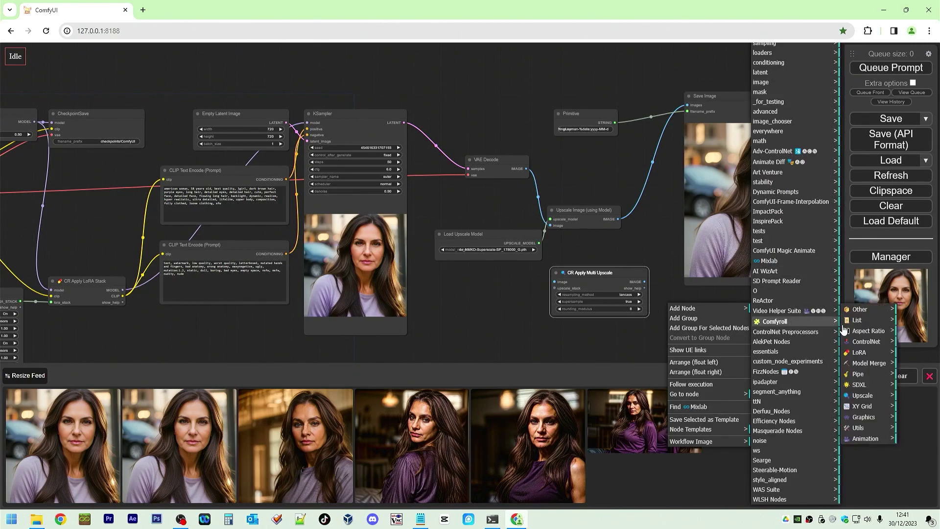
click(862, 395)
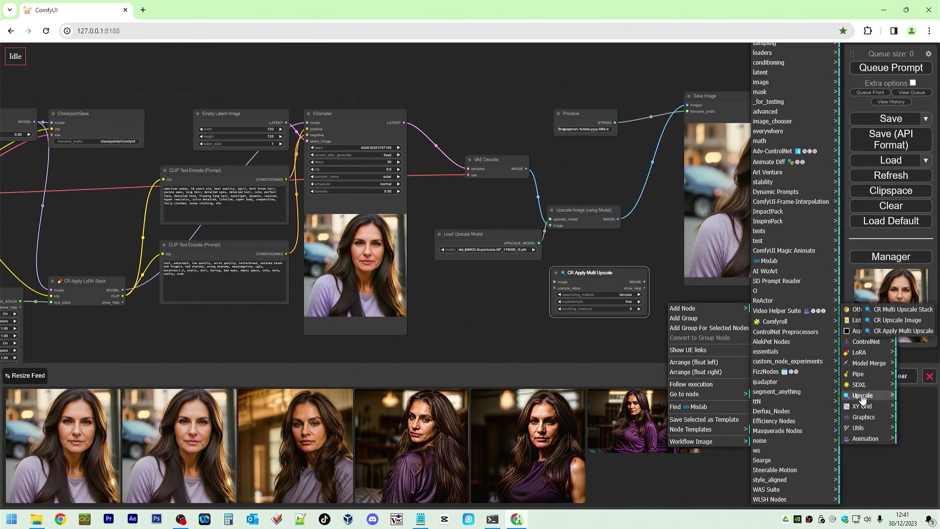
click(903, 309)
drag(719, 307, 469, 277)
drag(630, 325, 622, 311)
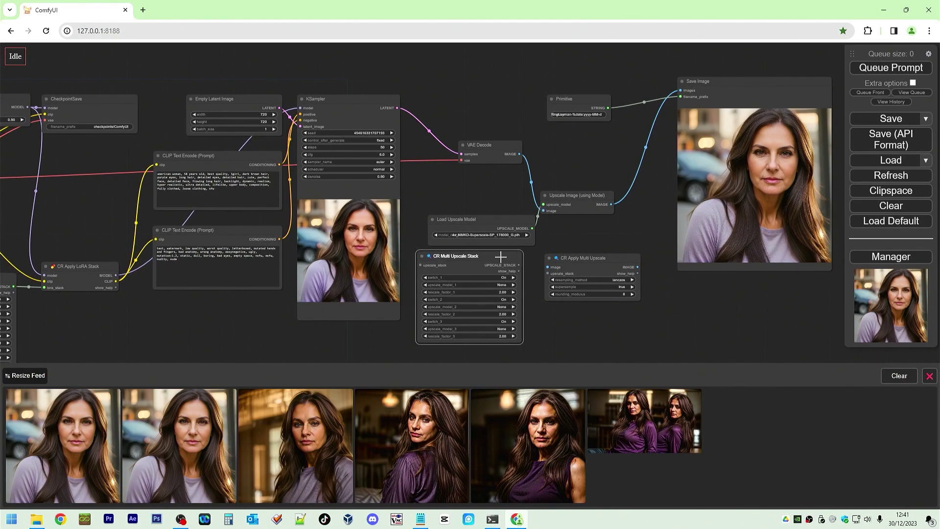
Remove the Upscale Image (using Model) and Load Upscale Model nodes from the workflow
drag(500, 220, 477, 202)
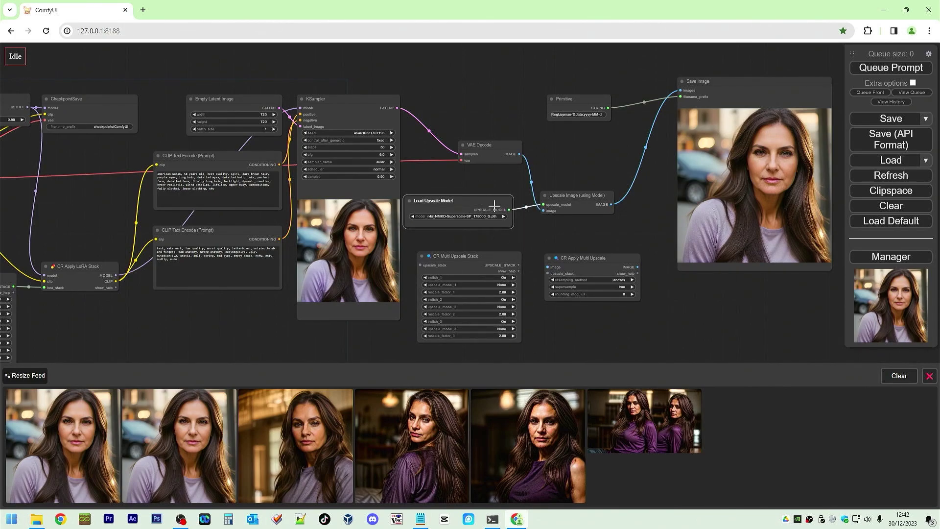
click(581, 196)
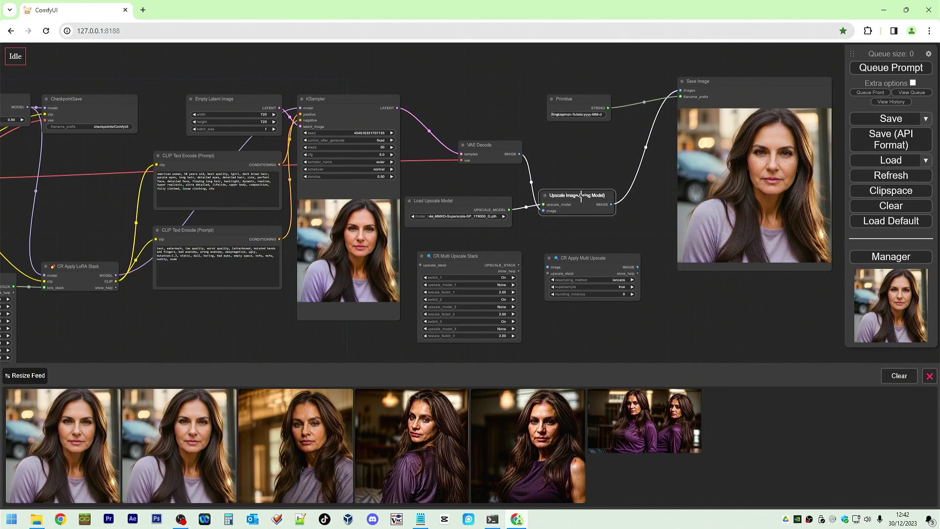
right_click(581, 195)
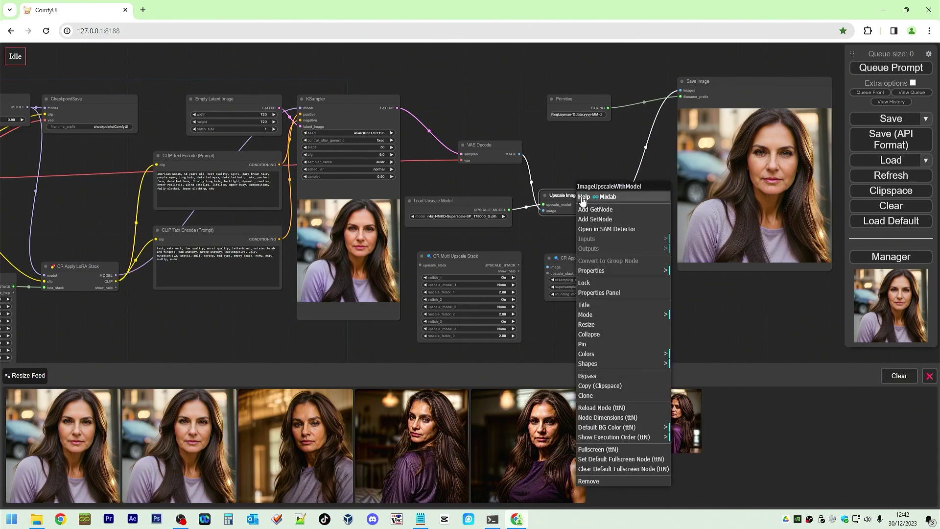
click(606, 483)
click(479, 200)
right_click(478, 201)
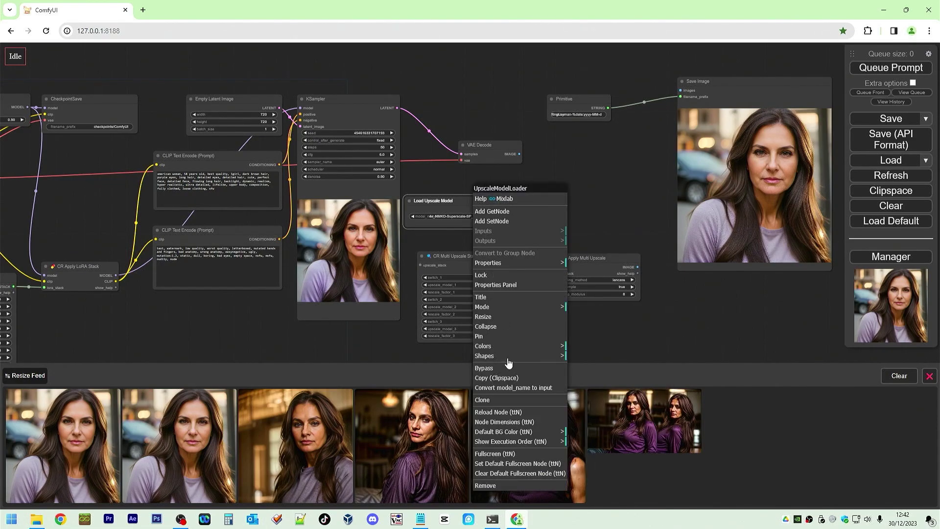
click(505, 486)
Connect the upscale stack and VAE Decode's image to CR Apply Multi Upscale, and link its IMAGE output to Save Image
drag(519, 265, 547, 273)
drag(517, 154, 548, 266)
drag(636, 266, 681, 89)
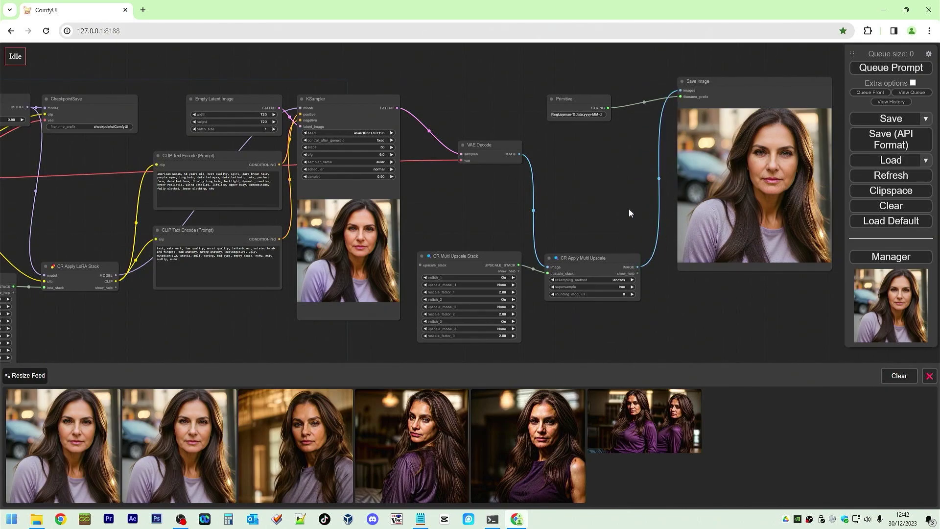
Move both multi-upscale nodes up near VAE Decode and set upscale_model_1 to 4x-UltraSharp.pth
drag(574, 254, 585, 134)
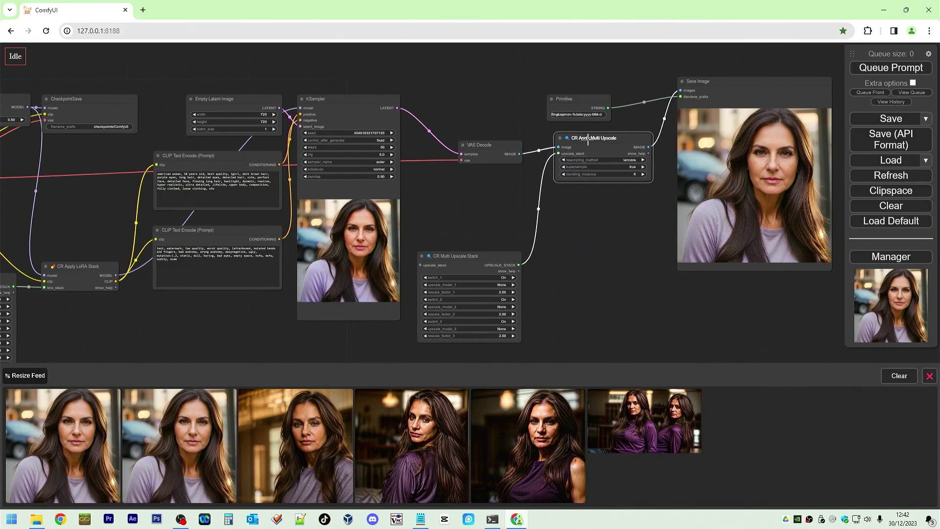
drag(506, 255, 519, 186)
click(512, 219)
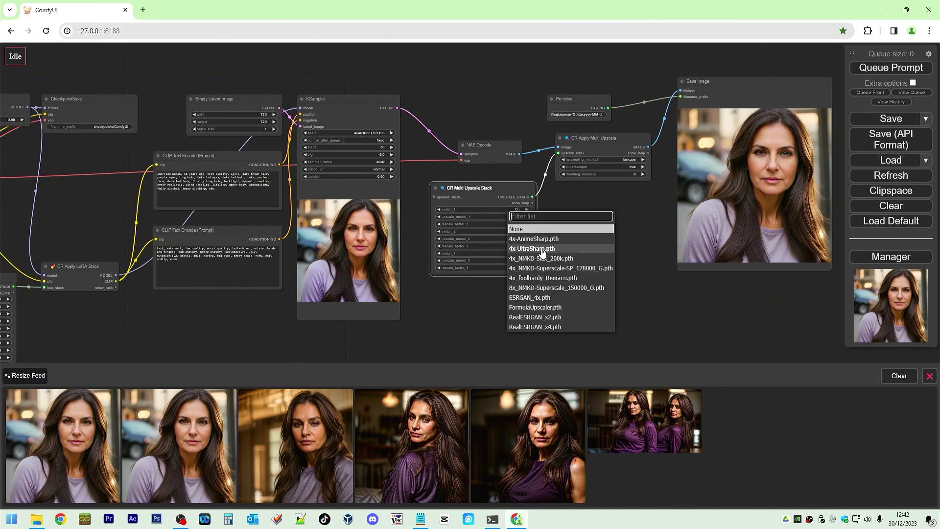
click(539, 223)
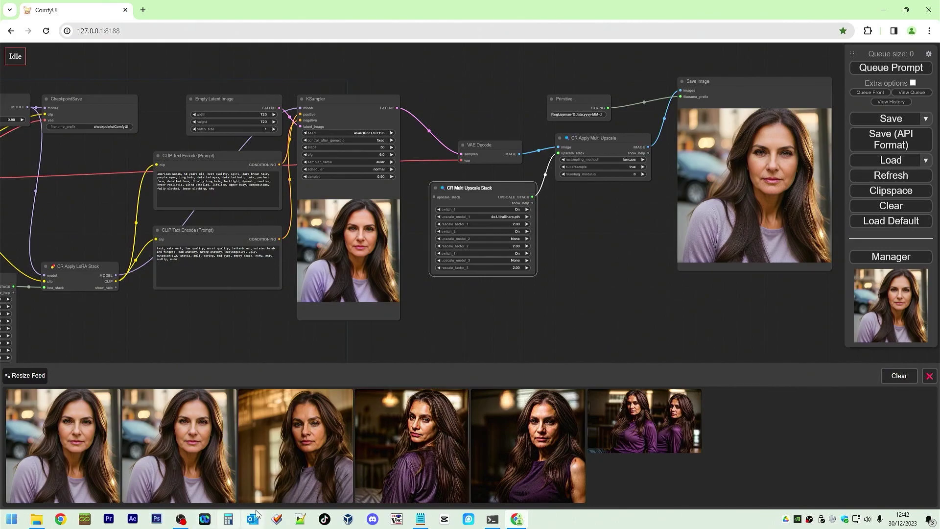
Switch to Calculator and multiply 4 by 720 to work out the upscaled image size
click(228, 519)
text(4)
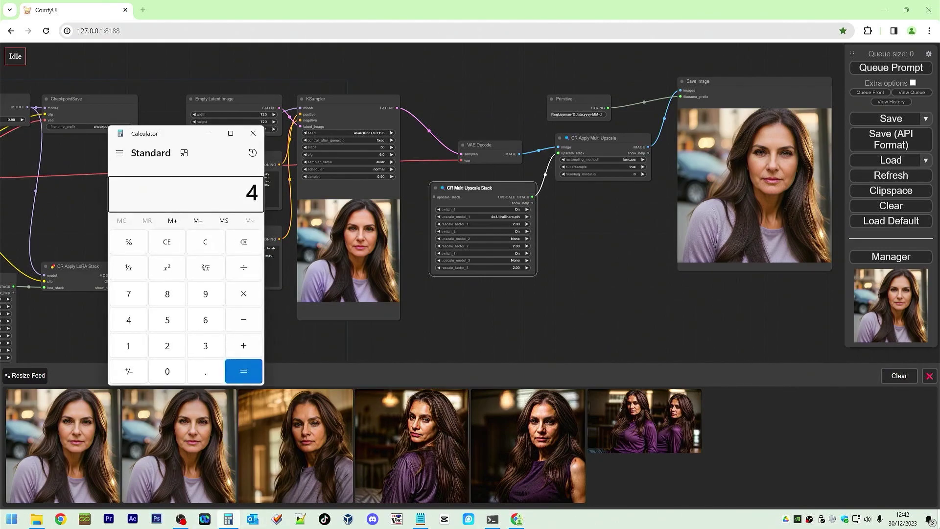
text( × 720)
key(Return)
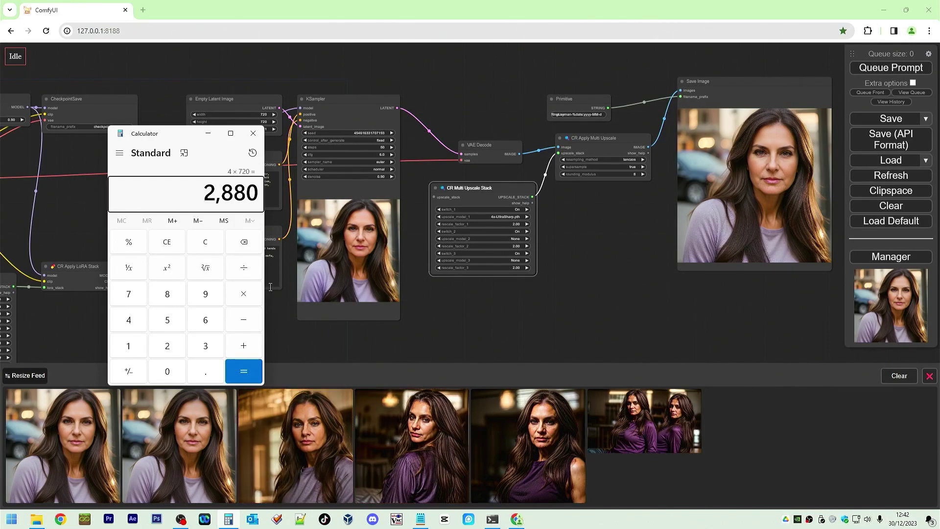
Queue the prompt in ComfyUI and set switch_2 and switch_3 of the CR Multi Upscale Stack node to Off
click(876, 69)
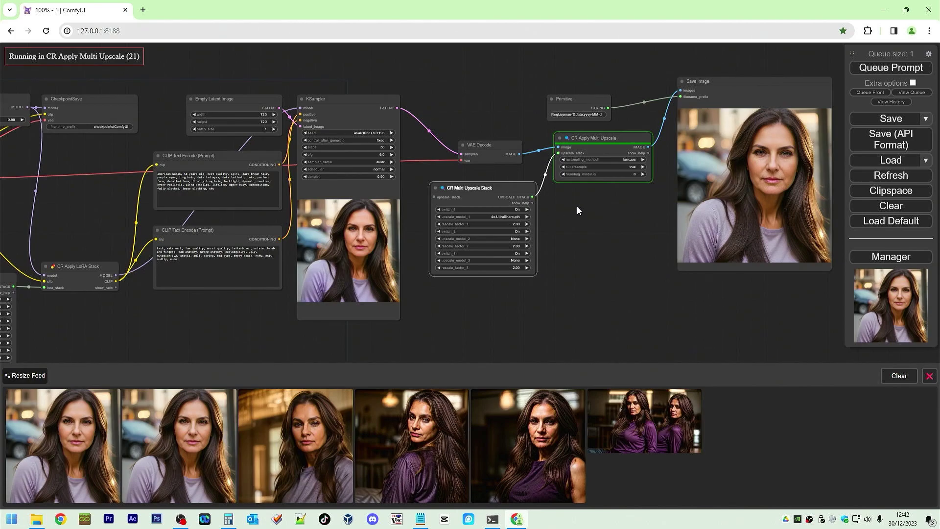
click(522, 232)
click(523, 242)
click(521, 253)
click(521, 266)
Open the Save Image node's picture in its own tab, check its pixel size and return to the workflow
right_click(763, 182)
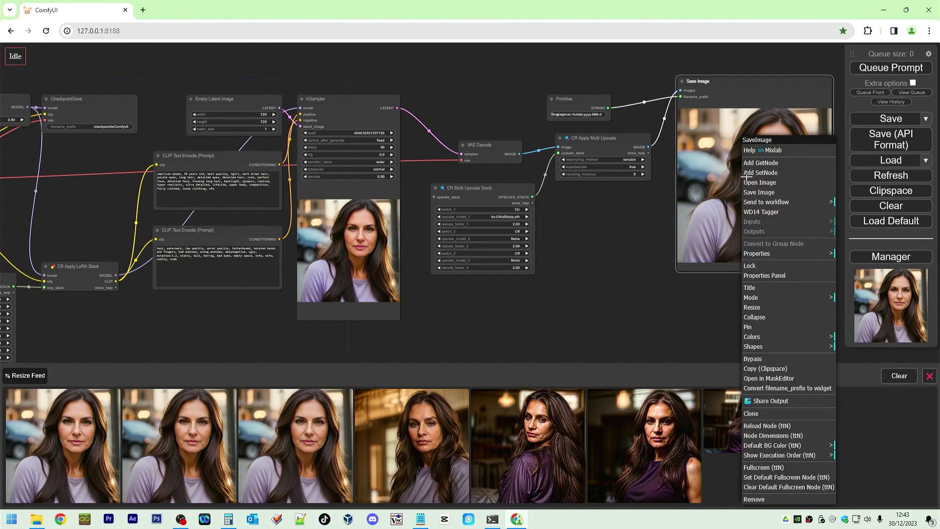
click(757, 183)
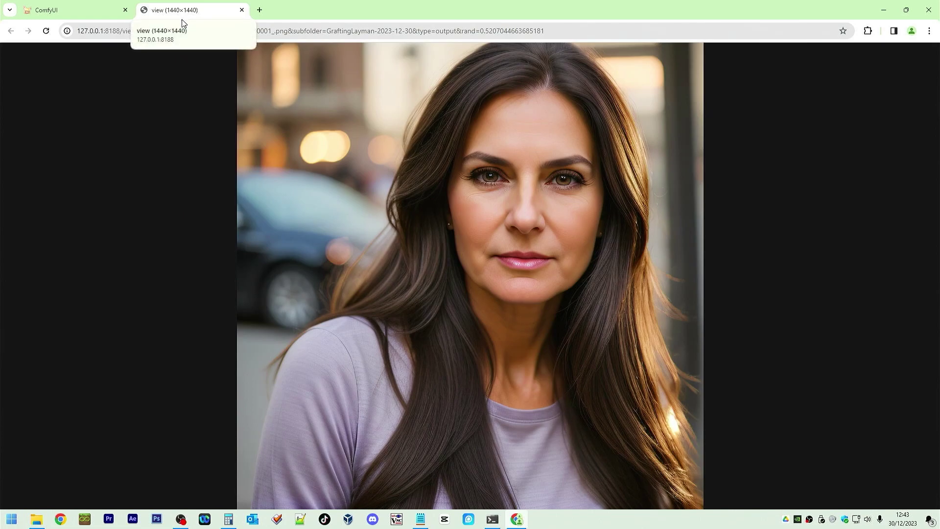
click(111, 12)
Set rescale_factor_1 in the CR Multi Upscale Stack node to 4
click(557, 229)
click(518, 224)
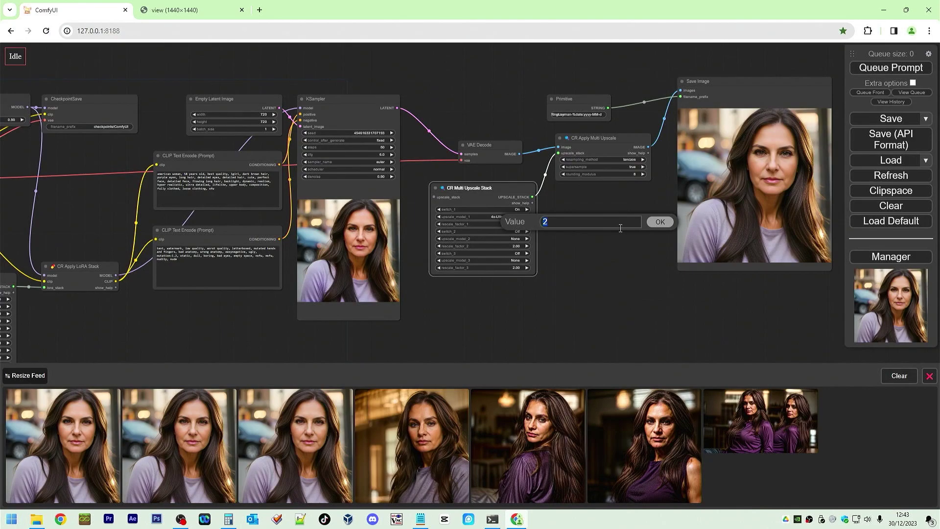
text(2)
key(Return)
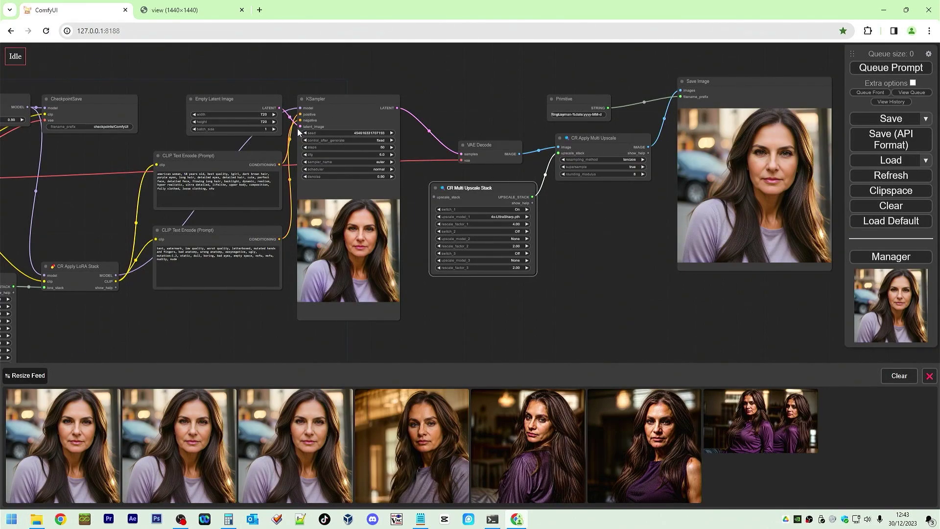
Move the Empty Latent Image node above VAE Decode and review the models available for upscale_model_1
drag(239, 98, 483, 94)
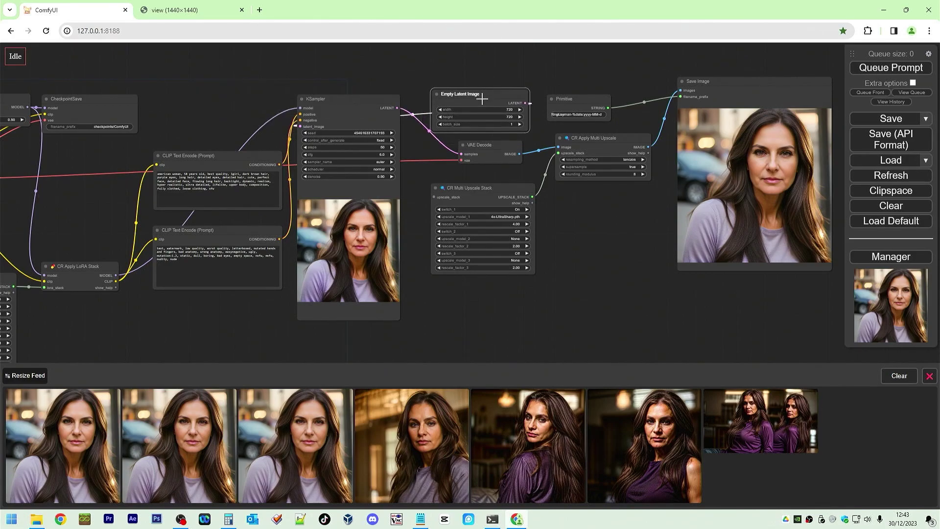
scroll(601, 167, up, 5)
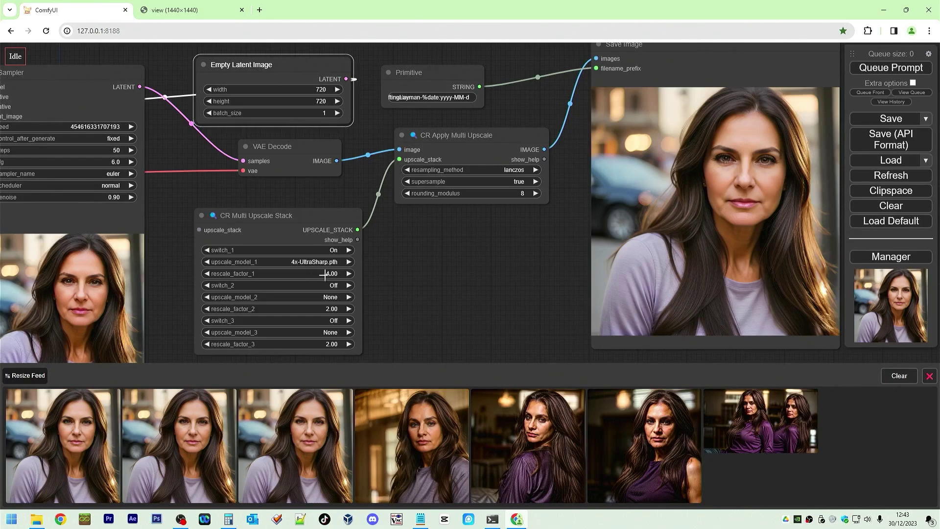
click(307, 262)
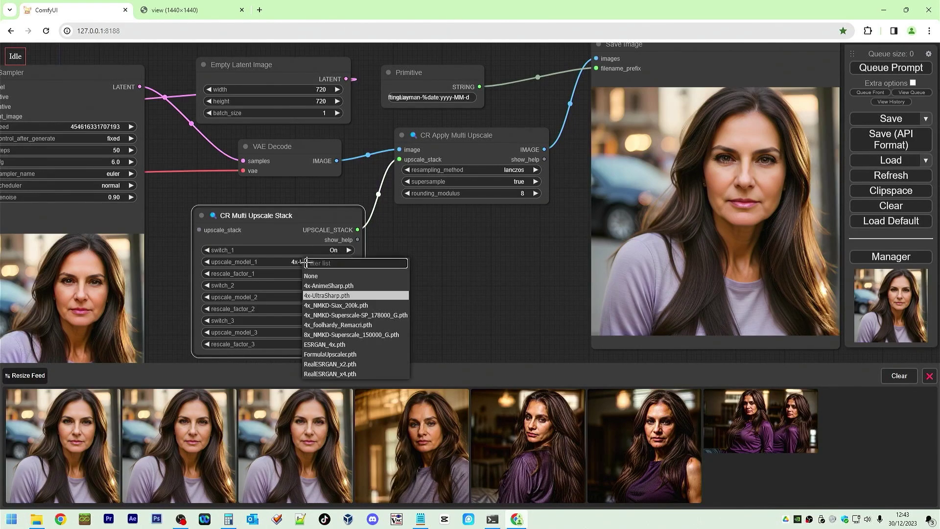
click(464, 277)
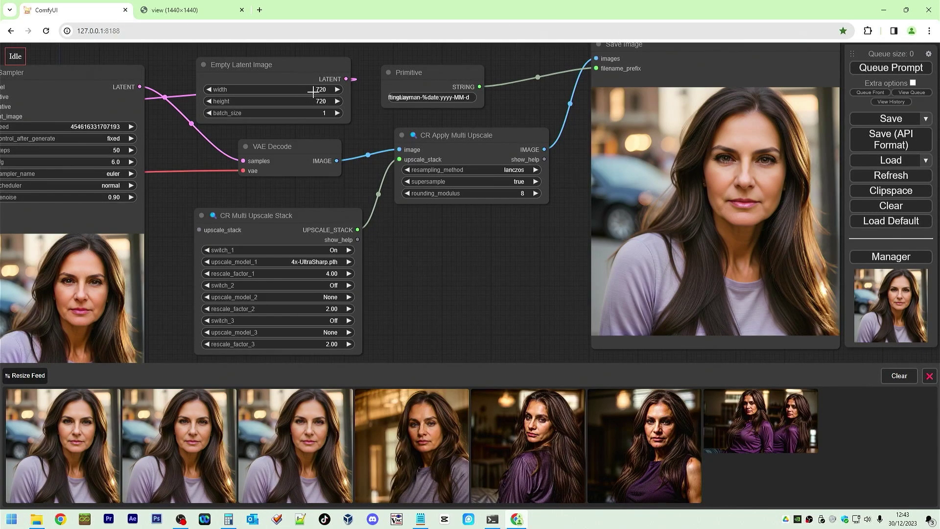
Check rescale_factor_1 against the Empty Latent Image width and queue the prompt
click(335, 275)
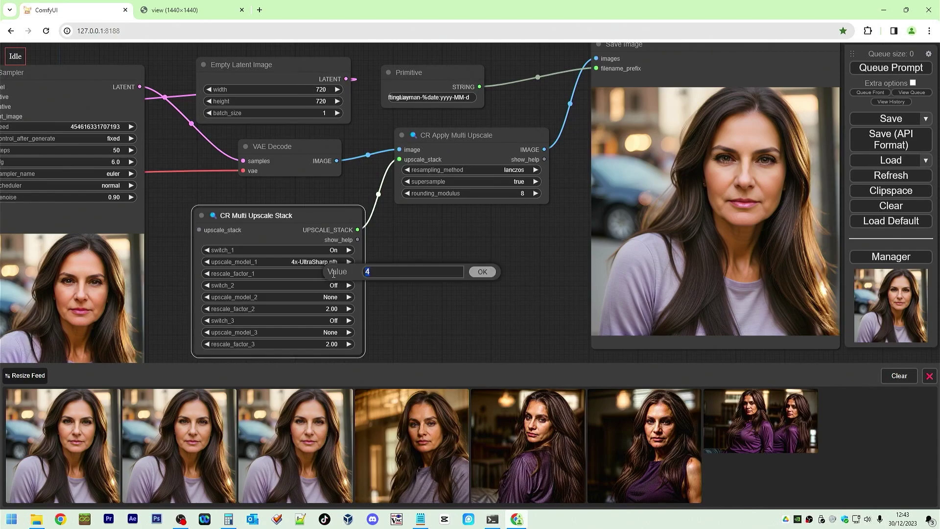
click(482, 272)
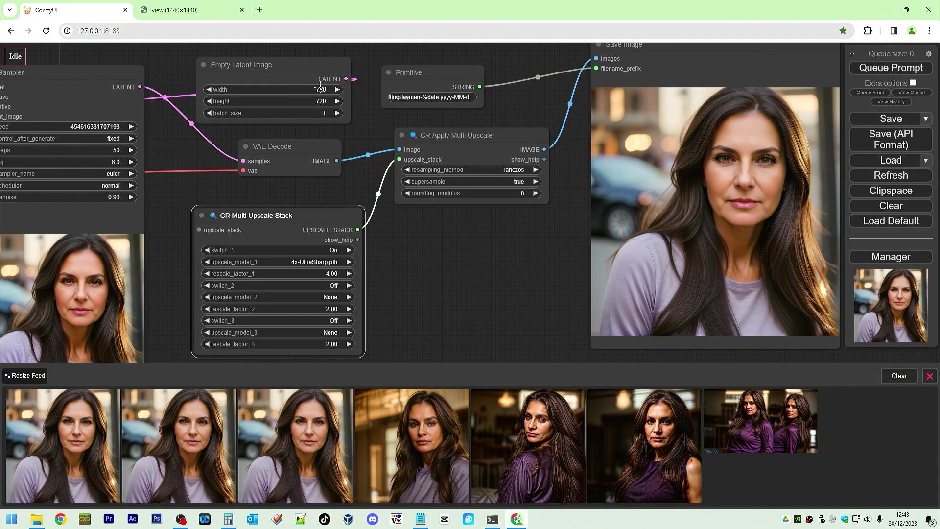
click(321, 88)
click(471, 86)
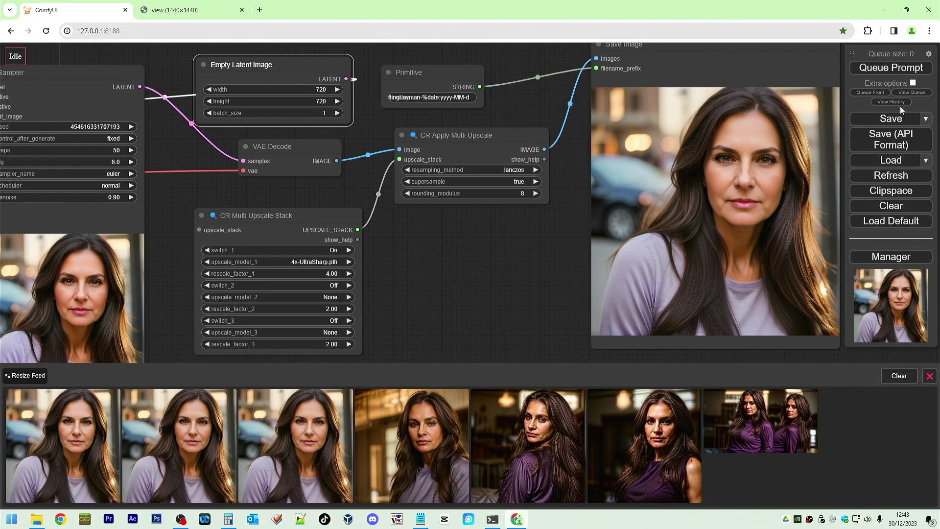
click(908, 72)
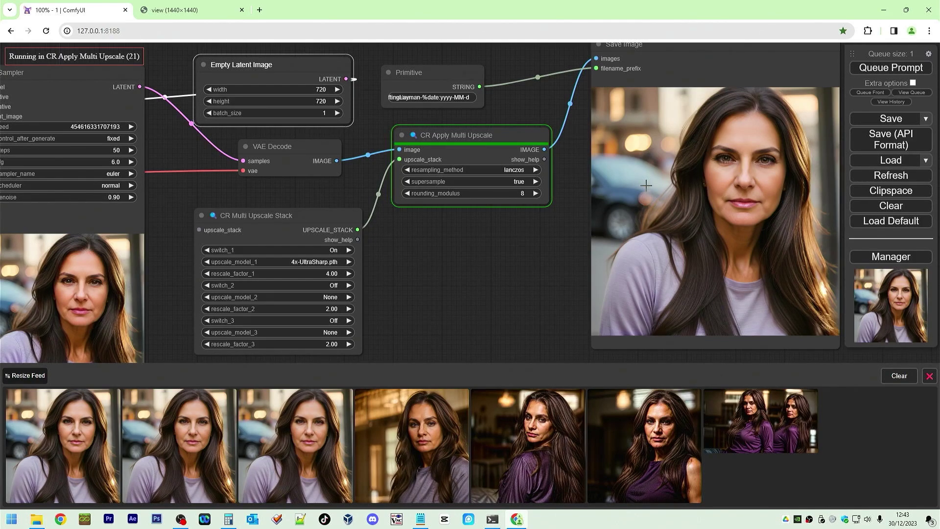
Open the newly saved picture in its own tab and compare its pixel size with the earlier upscaled picture
click(88, 431)
click(576, 377)
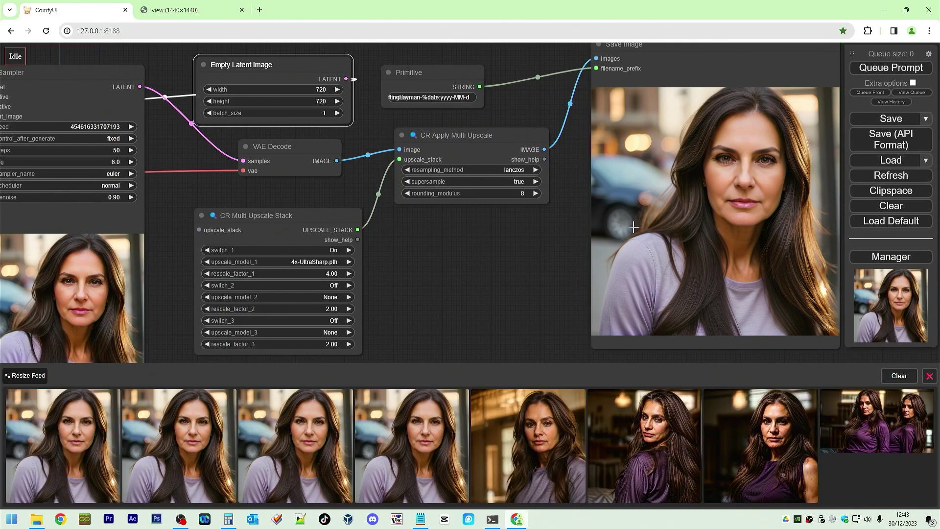
right_click(722, 167)
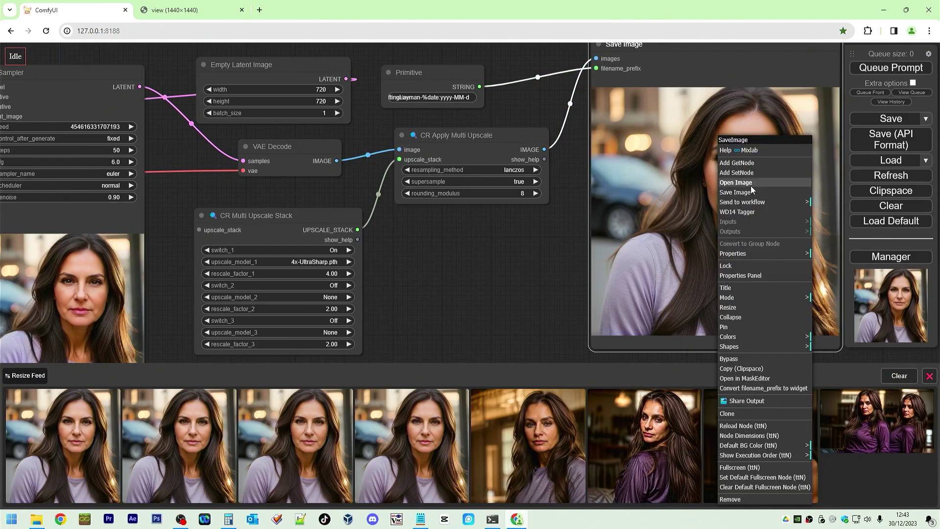
click(750, 185)
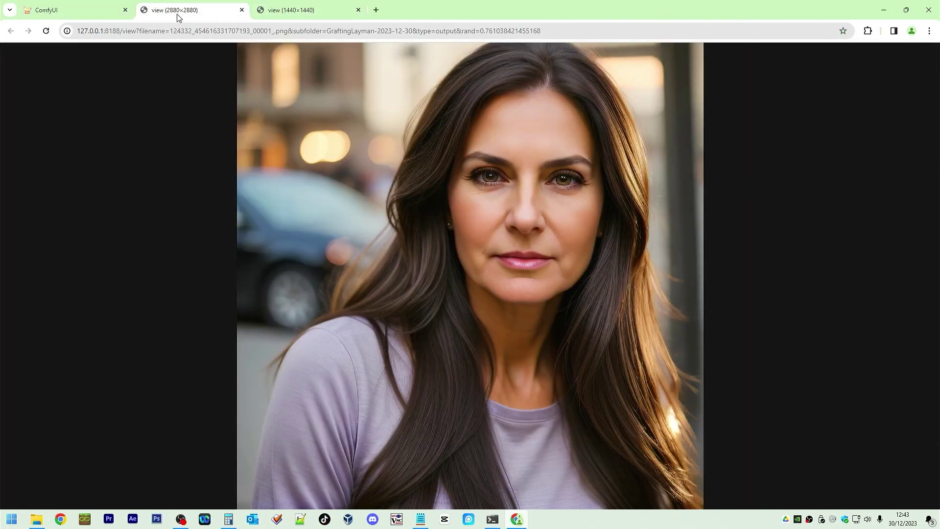
click(301, 14)
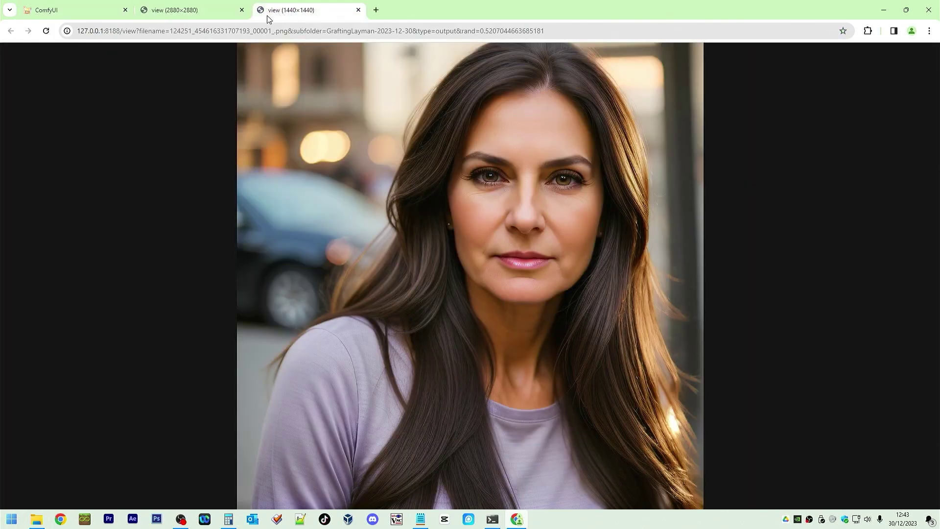
click(200, 15)
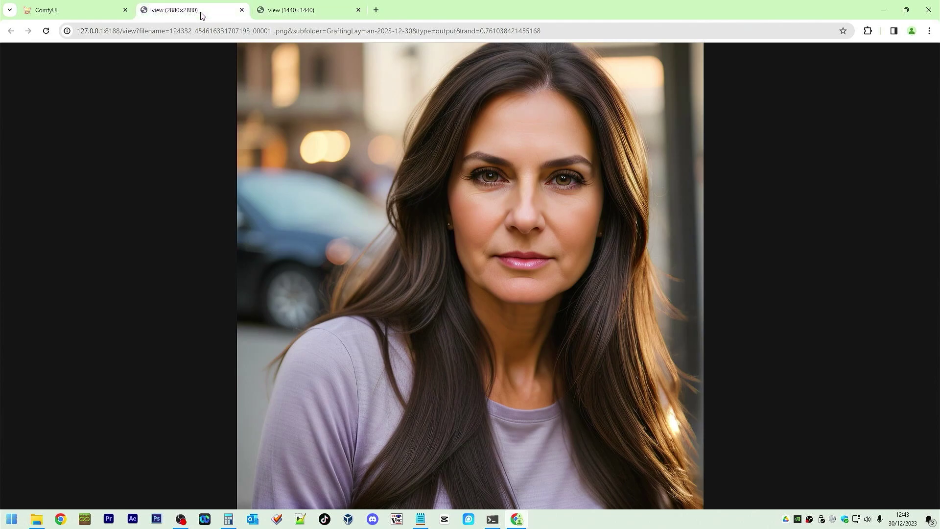
Inspect the face detail of both upscaled pictures at full size and return to the workflow
click(544, 189)
scroll(482, 365, down, 5)
scroll(480, 363, up, 1)
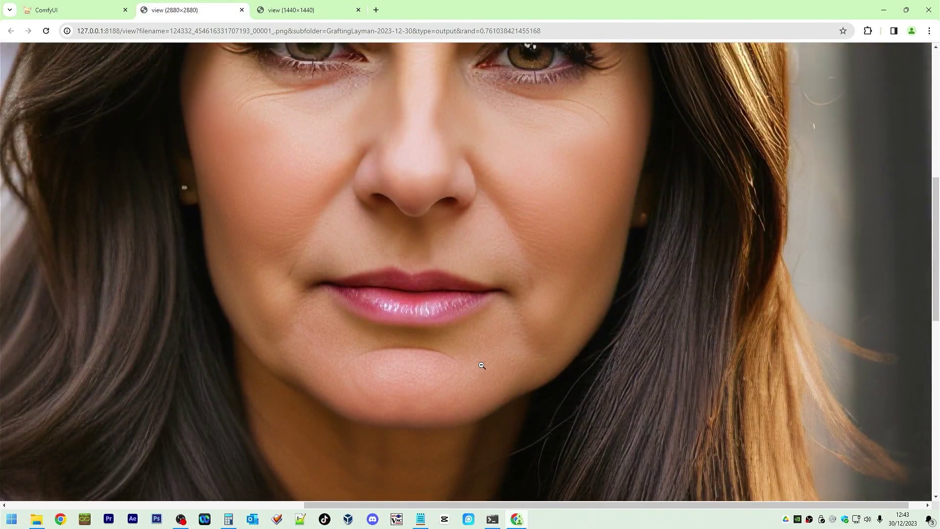
click(326, 14)
click(520, 253)
click(288, 11)
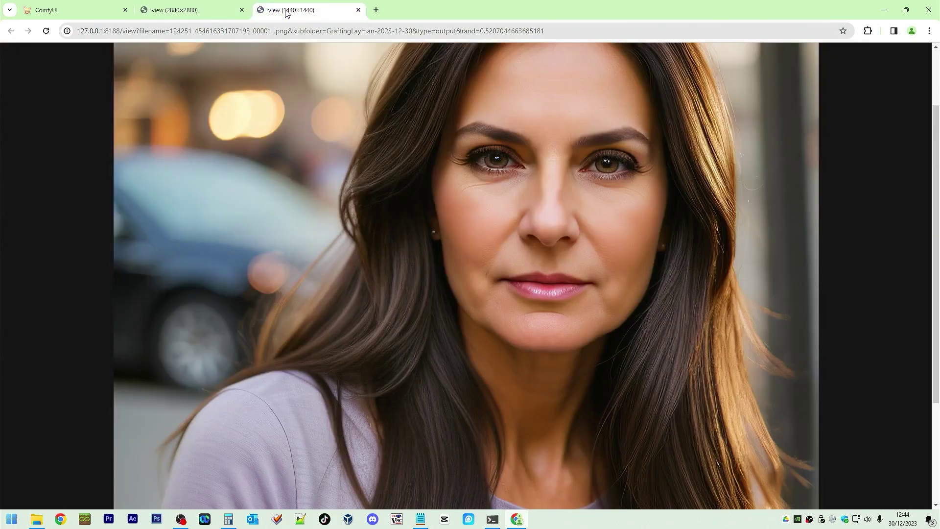
click(71, 10)
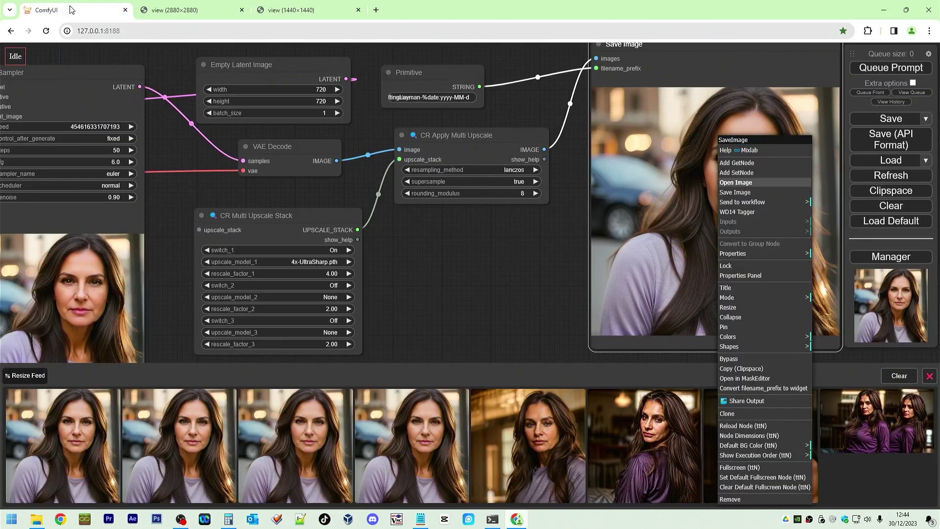
Switch on the second upscaler in CR Multi Upscale Stack and set upscale_model_2 to 4x_NMKD-Superscale-SP_178000_G.pth
click(404, 255)
drag(333, 222, 341, 206)
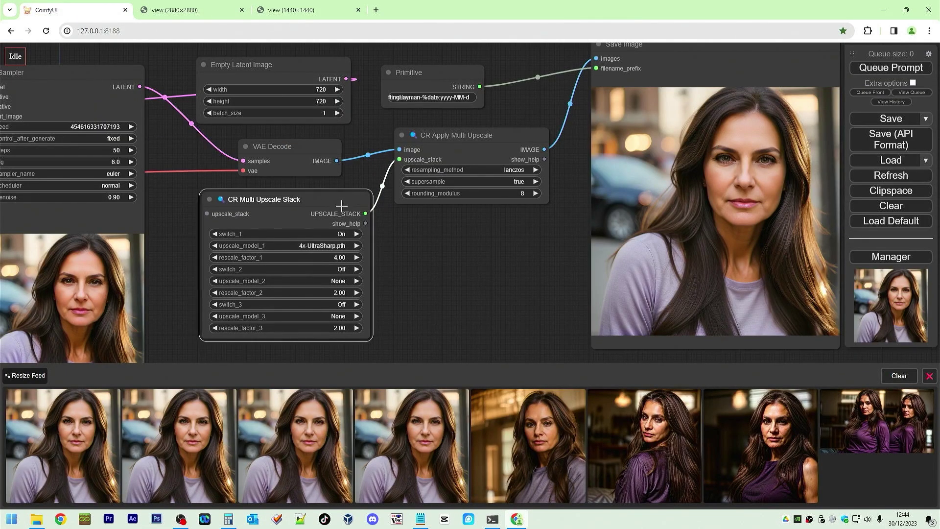
click(345, 270)
click(344, 281)
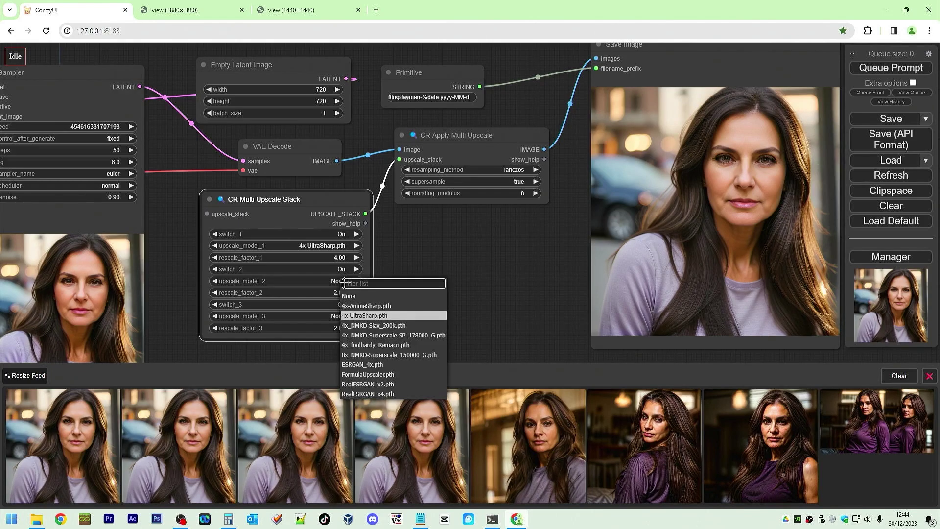
click(391, 336)
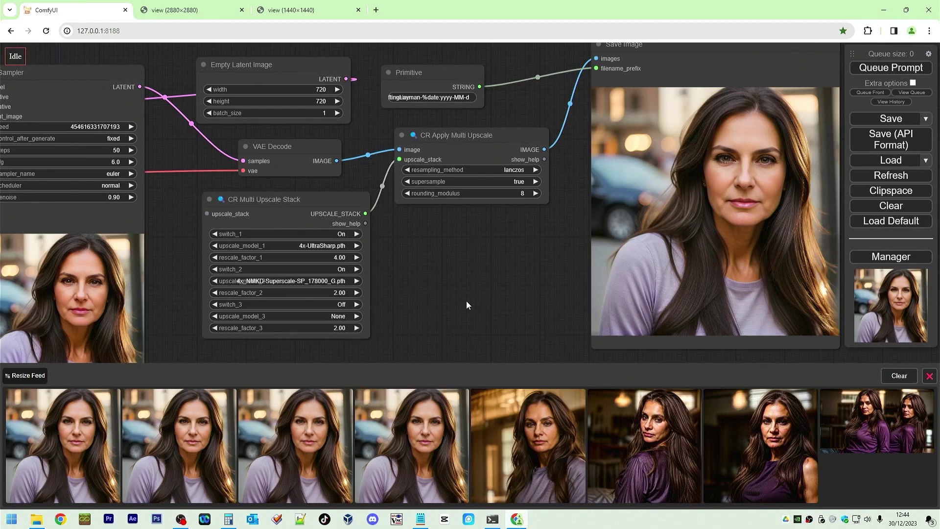
Set rescale_factor_1 in CR Multi Upscale Stack to 2 and queue the prompt
click(342, 258)
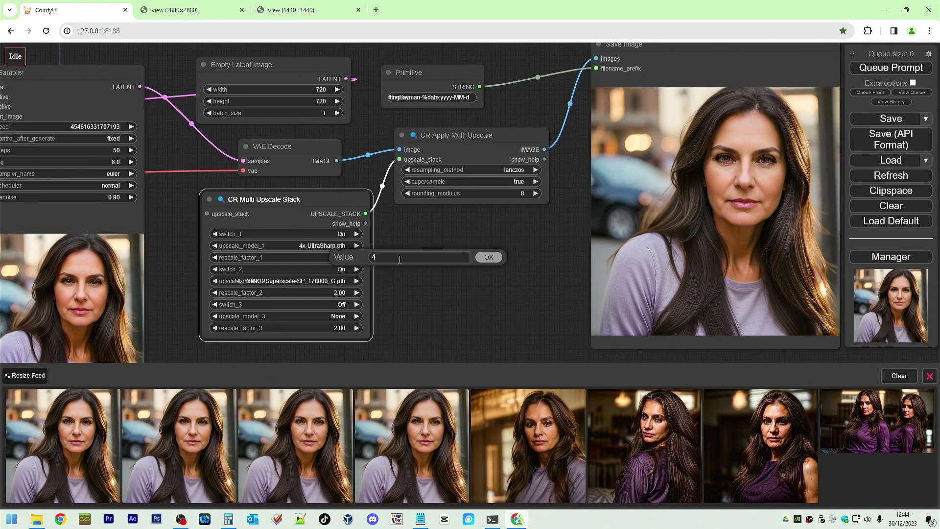
text(2)
key(Return)
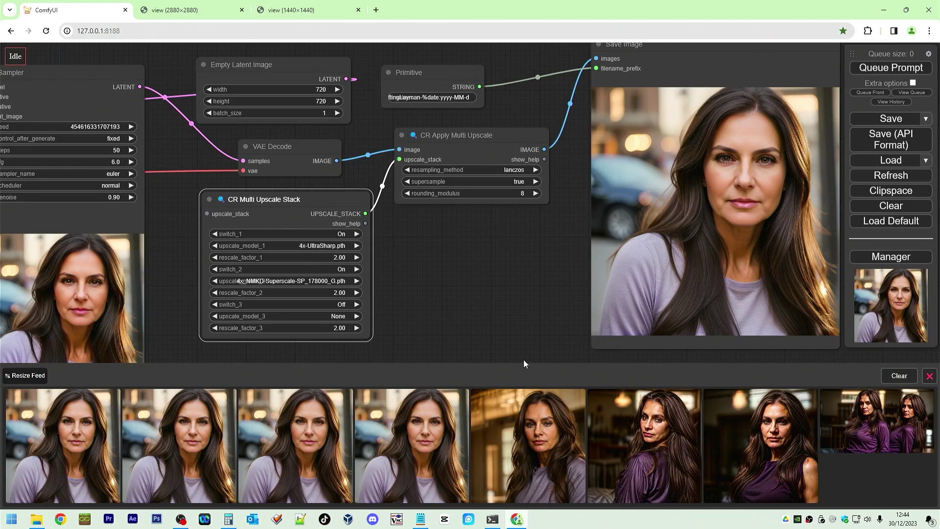
click(876, 68)
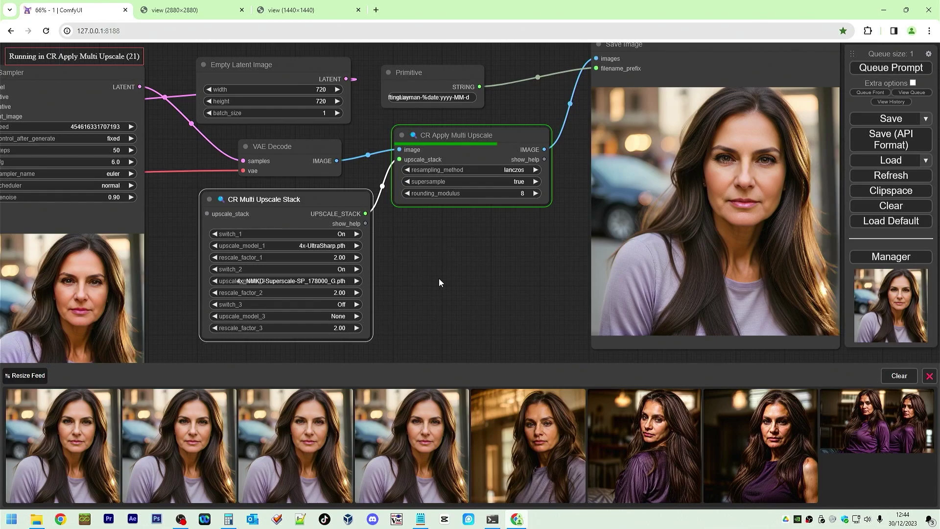
Widen the CR Multi Upscale Stack node so the model names fit and reposition it below VAE Decode
drag(366, 337, 439, 343)
drag(373, 193, 323, 209)
click(515, 239)
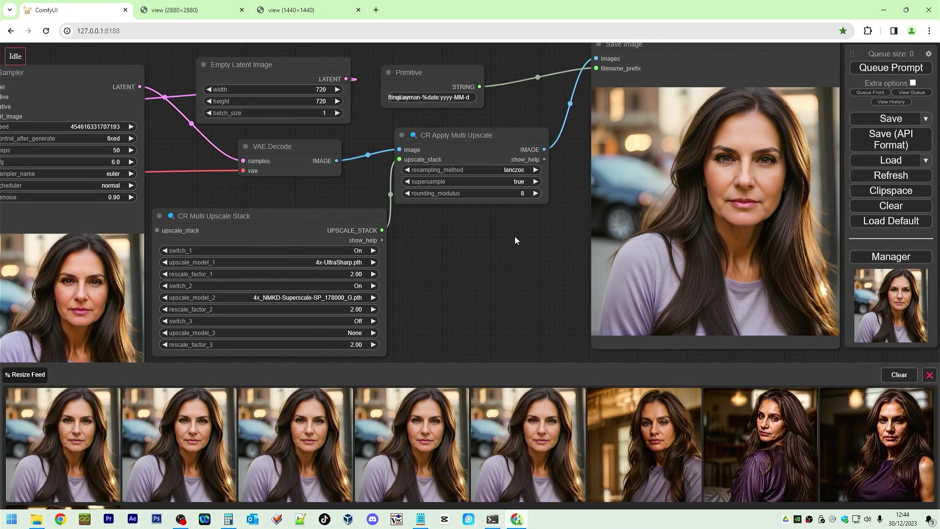
Open the two-model upscale result from Save Image in its own tab and examine it at full size
right_click(693, 187)
click(708, 182)
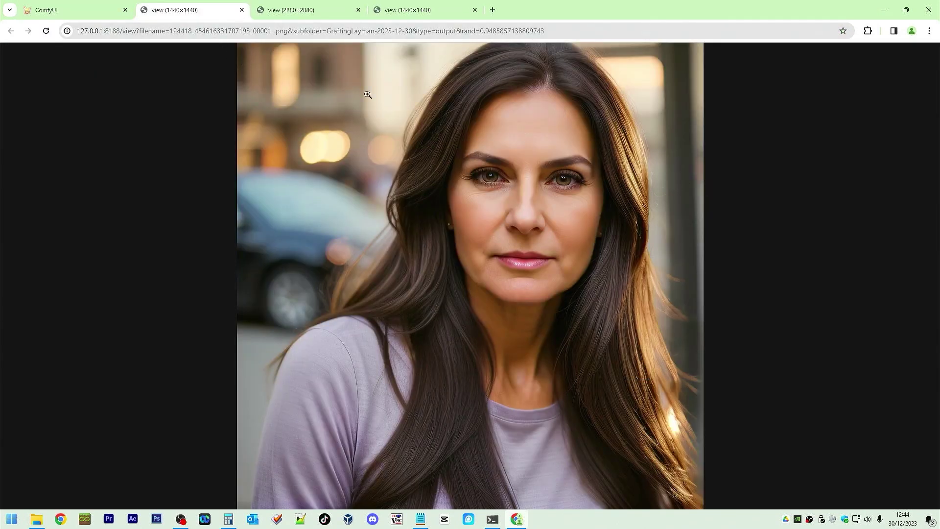
click(519, 243)
click(508, 245)
click(509, 245)
click(508, 245)
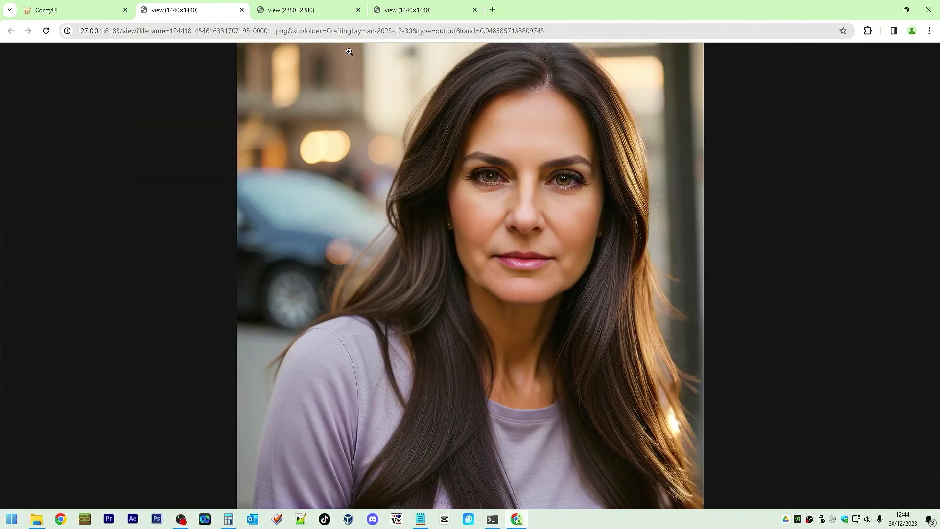
Close the three picture tabs and return to the workflow
click(241, 9)
click(242, 10)
click(242, 10)
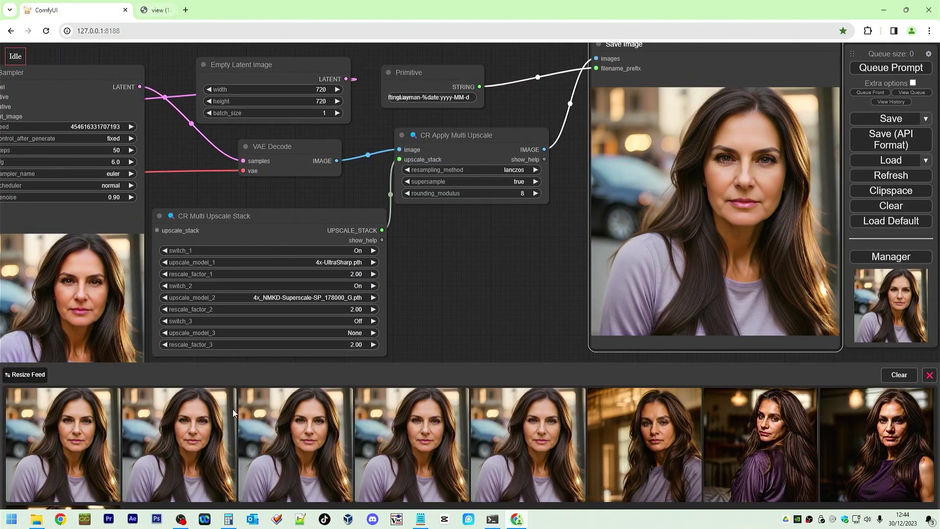
View the recent results enlarged from the image feed and close the viewer
click(191, 420)
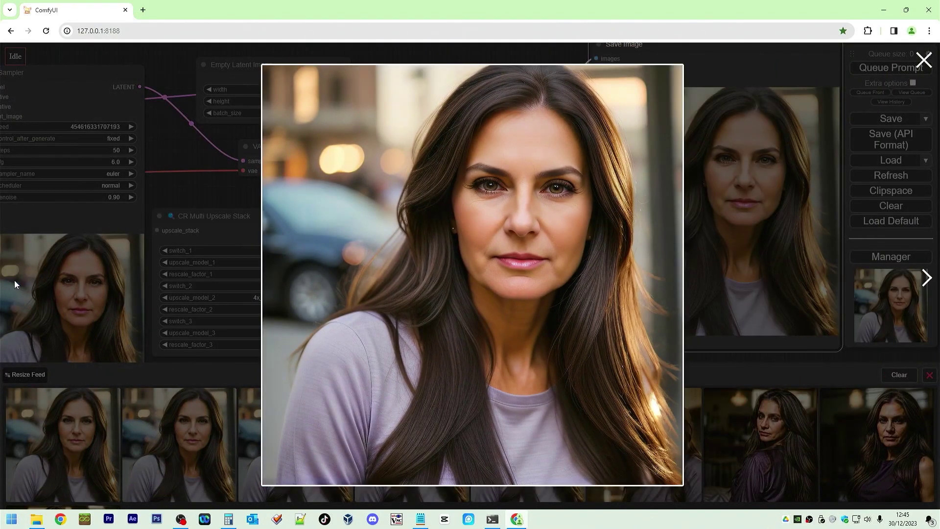
click(926, 278)
click(921, 64)
Duplicate the CR Multi Upscale Stack node, place the copy over KSampler's preview and connect its UPSCALE_STACK output to the original's upscale_stack input
drag(447, 304, 568, 299)
drag(411, 206, 539, 216)
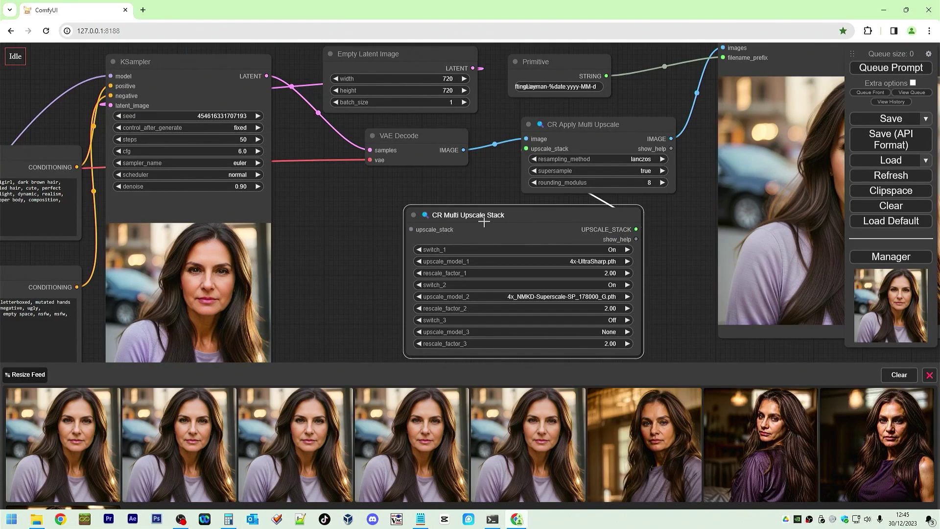
key(ctrl+v)
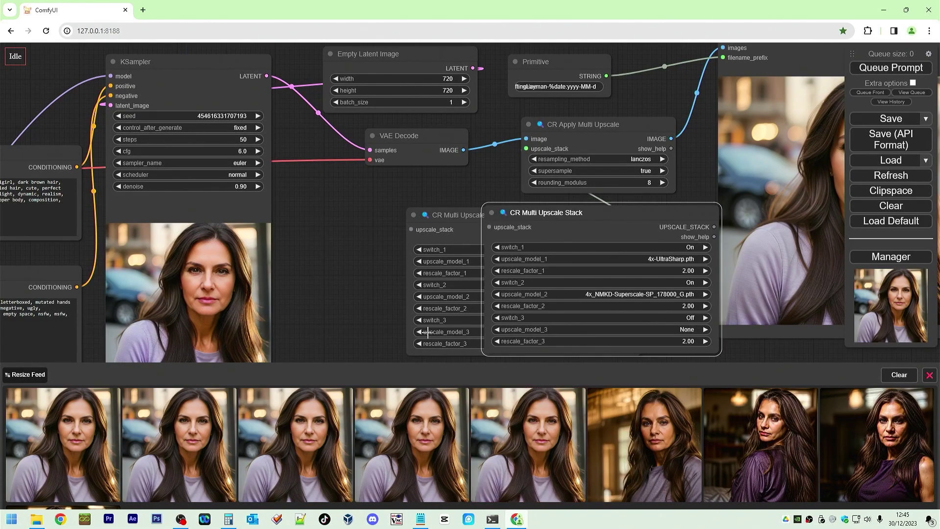
scroll(428, 333, down, 3)
drag(551, 247, 292, 246)
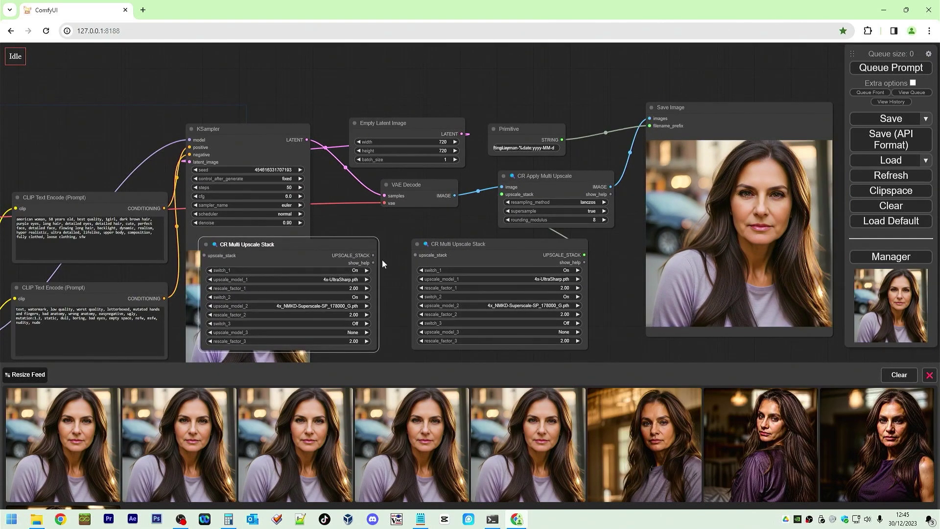
drag(375, 255, 416, 255)
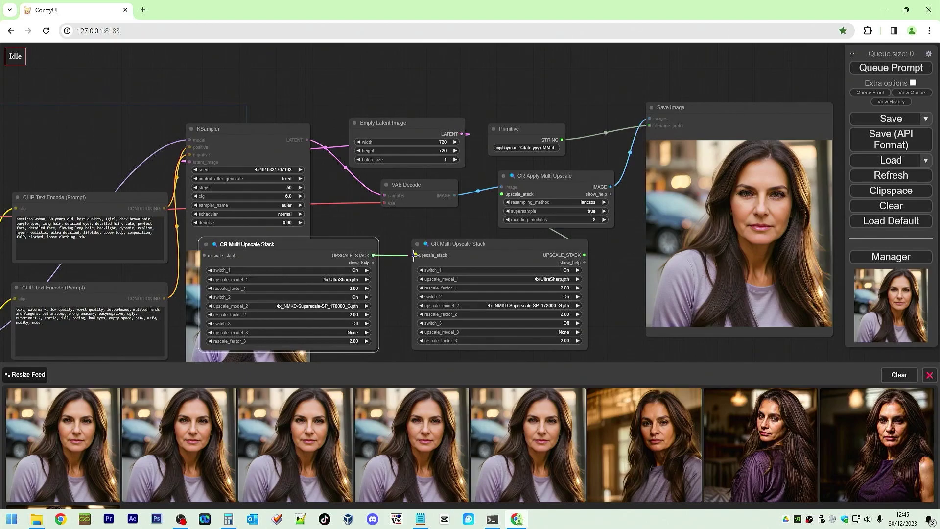
Set the copied stack's three upscale models to 8x_NMKD-Superscale_150000_G.pth, ESRGAN_4x.pth and RealESRGAN_x2.pth
click(356, 279)
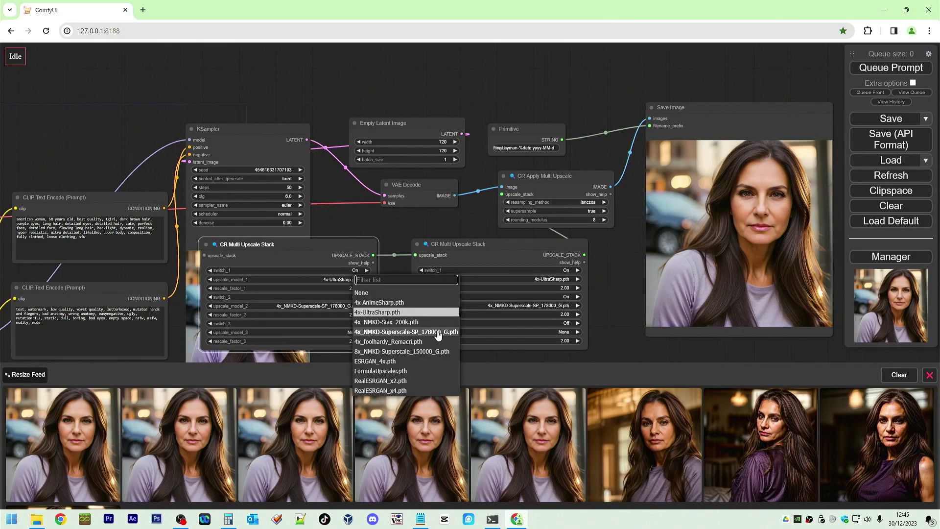
click(403, 353)
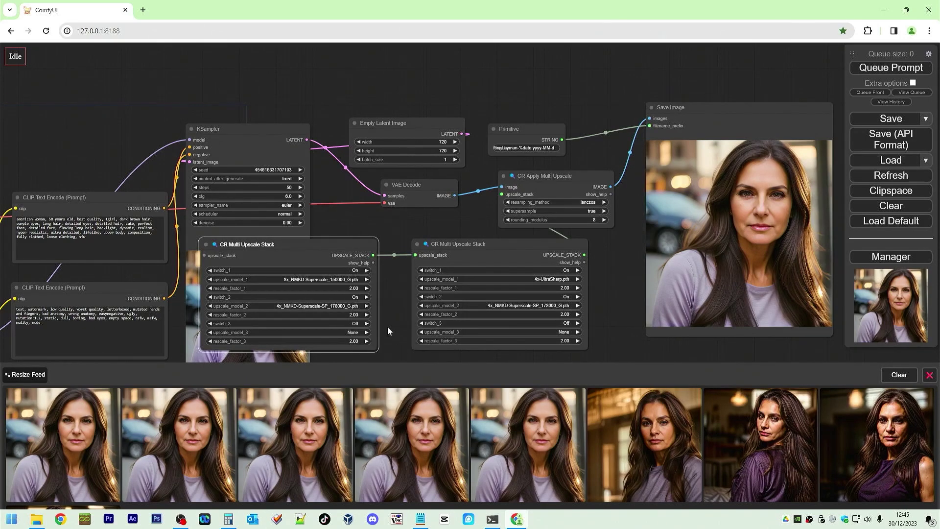
click(353, 307)
click(372, 390)
click(354, 332)
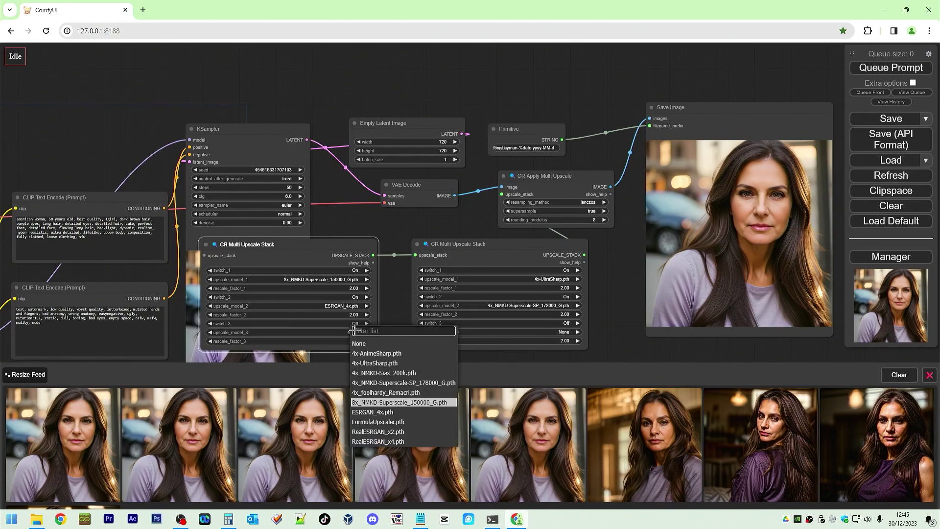
click(372, 432)
Turn off switch_1 and switch_2 in the copied CR Multi Upscale Stack node, leaving switch_3 at Off
click(359, 270)
click(363, 282)
click(358, 296)
click(364, 309)
click(360, 323)
click(363, 335)
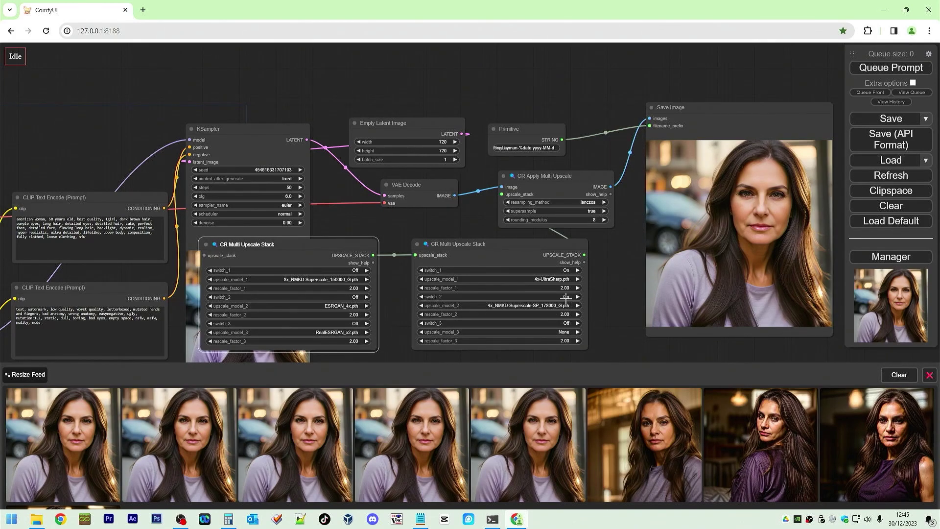
Turn off switch_2 in the original CR Multi Upscale Stack and accept 2 for its rescale_factor_1
click(566, 297)
click(597, 312)
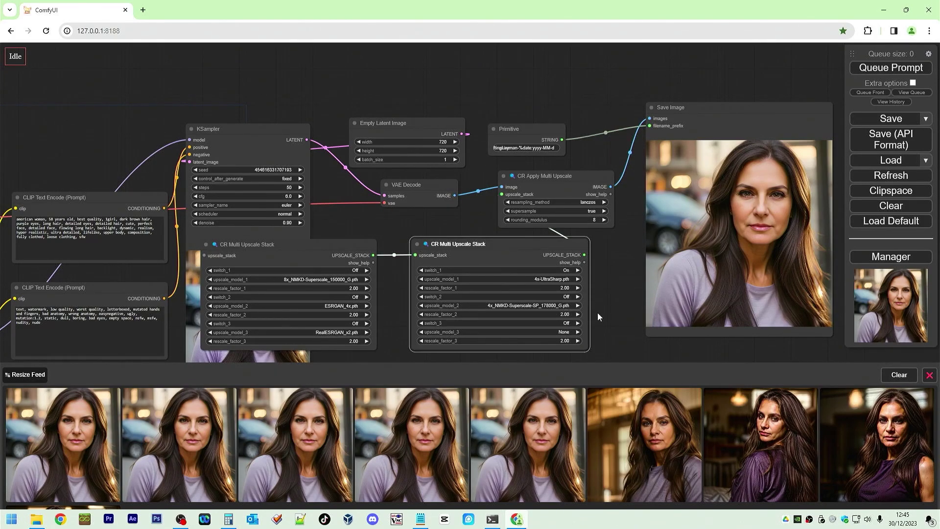
click(570, 287)
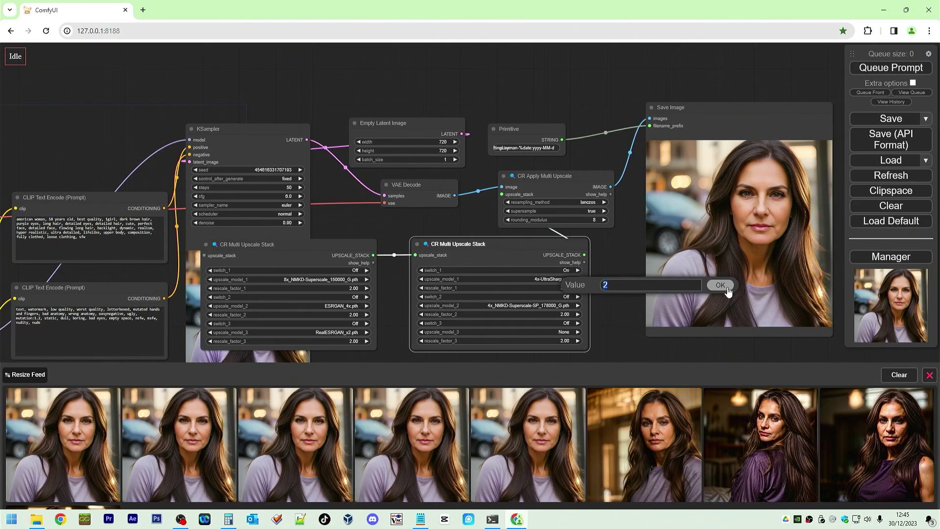
click(727, 289)
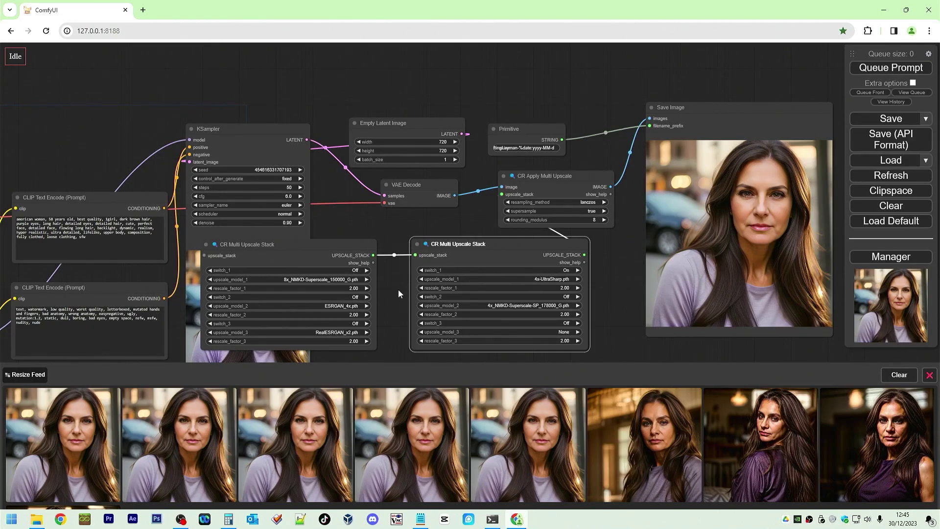
Close the image feed and go to the checkpoint loading and merging nodes at the start of the workflow
drag(398, 291, 445, 239)
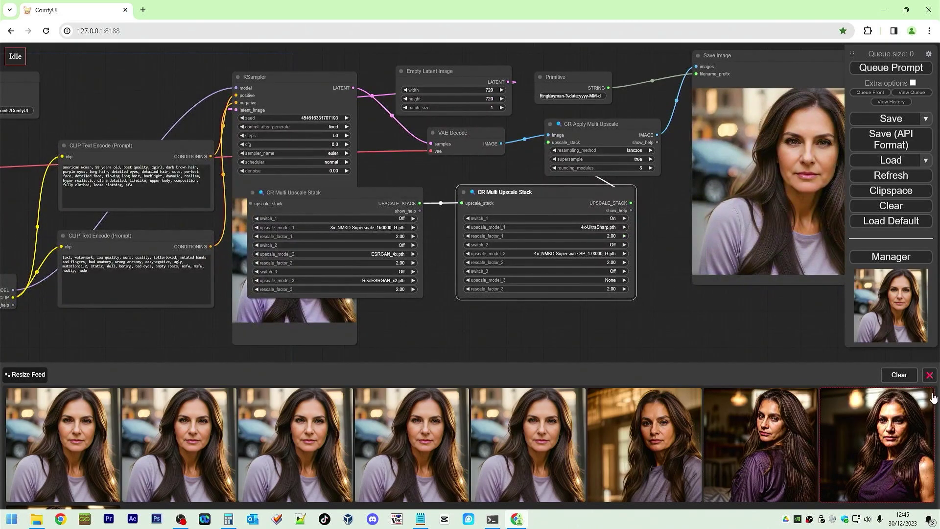
click(929, 375)
drag(448, 363, 479, 414)
drag(552, 250, 571, 389)
drag(414, 263, 448, 407)
drag(618, 181, 750, 383)
drag(421, 327, 735, 305)
drag(283, 251, 497, 177)
drag(304, 241, 391, 315)
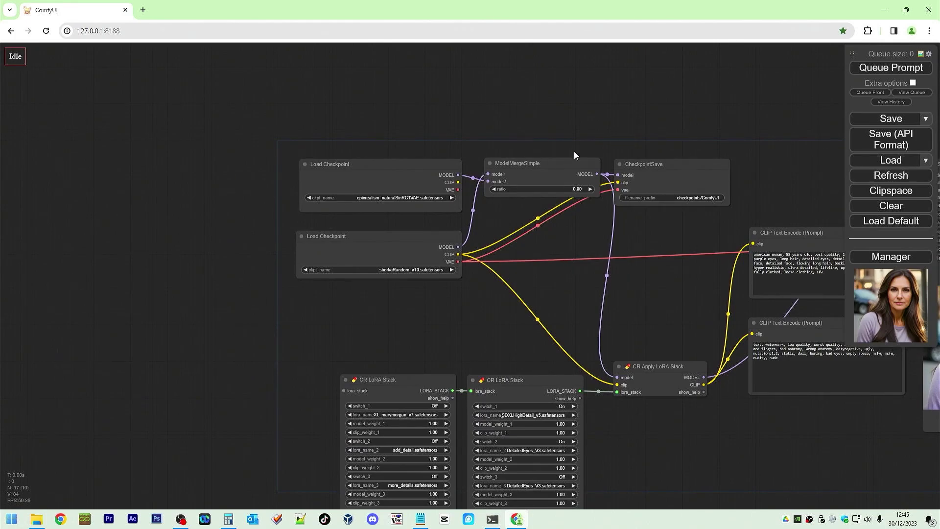
Add a Comfyroll CR Model Merge Stack node near the Load Checkpoint and ModelMergeSimple nodes
right_click(403, 116)
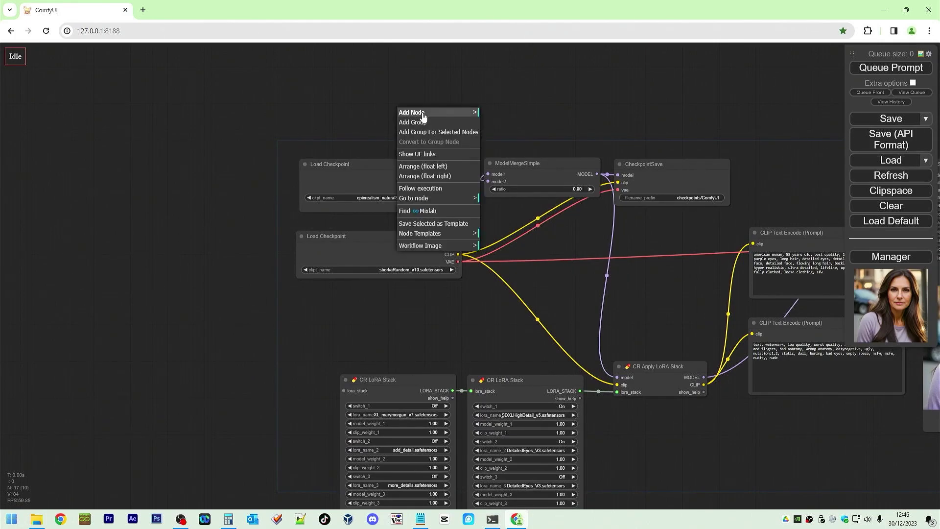
click(414, 113)
click(536, 324)
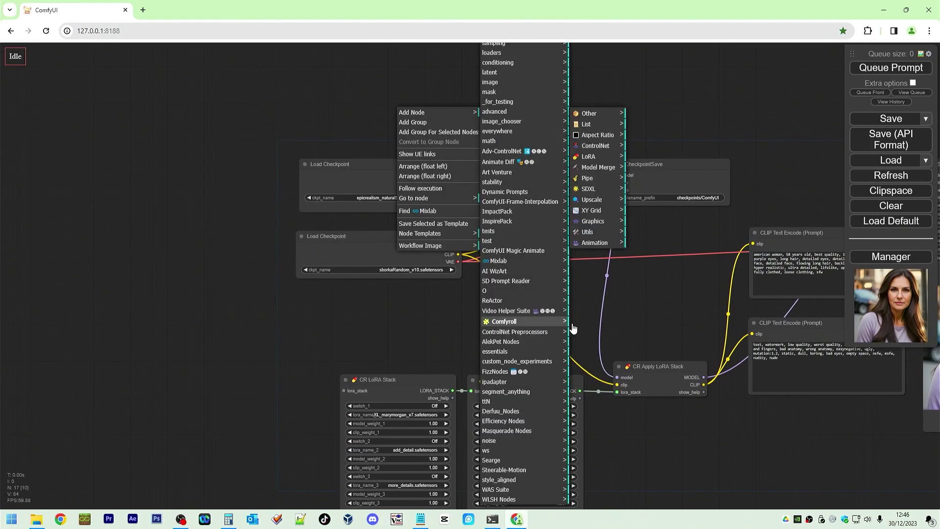
click(598, 167)
click(668, 124)
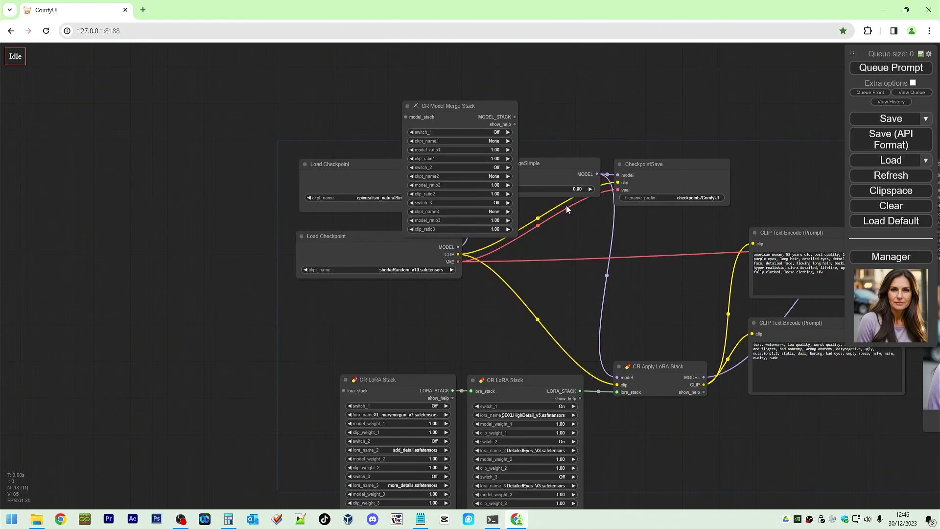
Move the CR Model Merge Stack clear of the Load Checkpoint nodes and set its ckpt_name1 to epicrealism_naturalSinRC1VAE.safetensors
drag(499, 109, 202, 161)
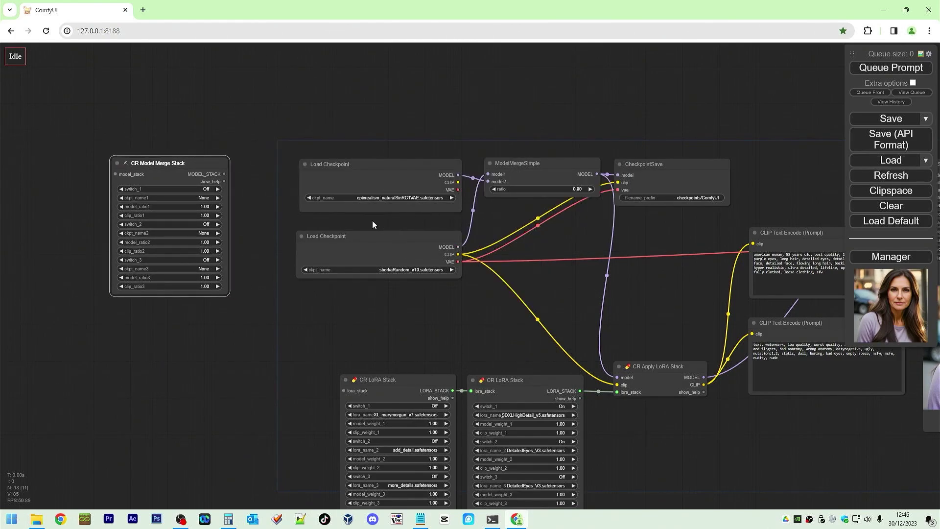
click(205, 198)
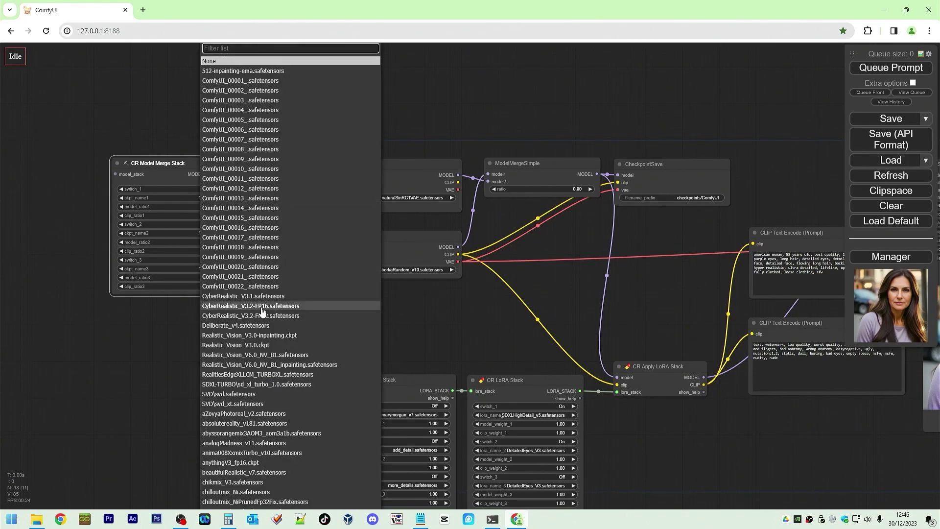
scroll(263, 312, down, 2)
scroll(263, 312, down, 2)
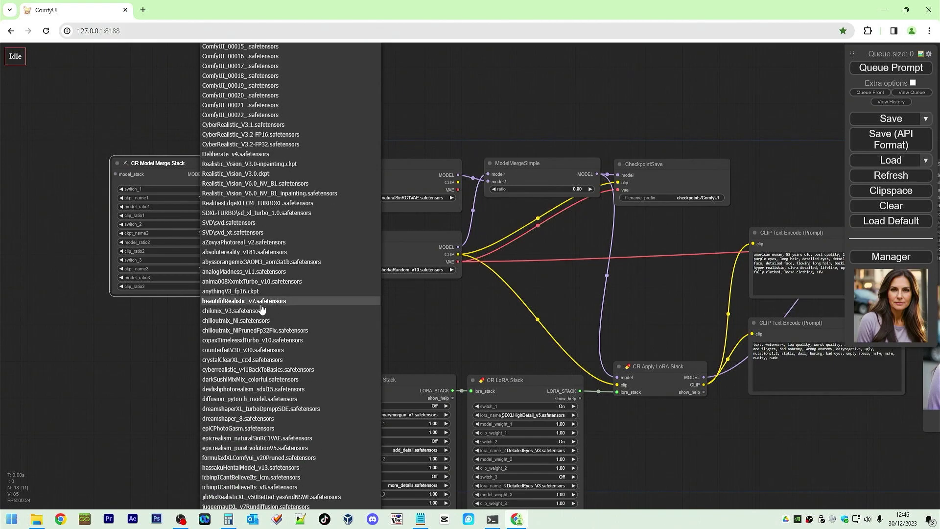
click(279, 438)
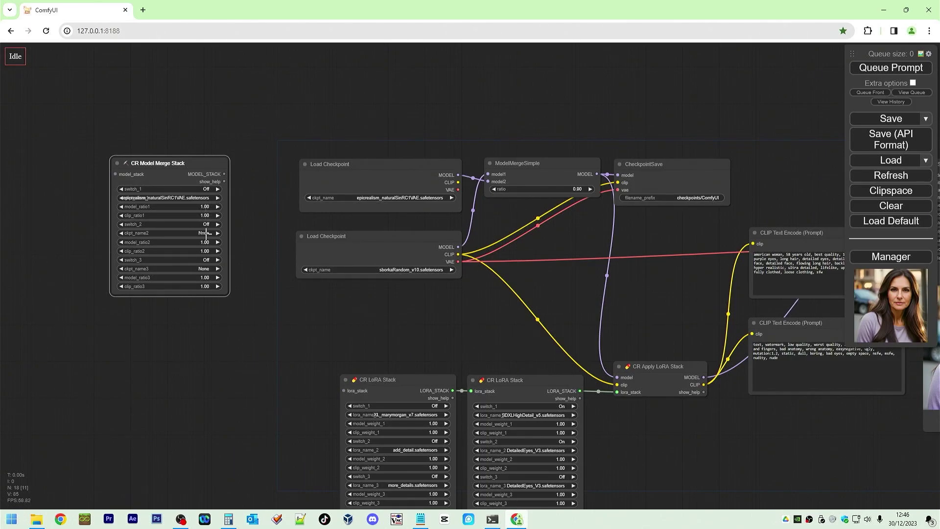
Set ckpt_name2 in the CR Model Merge Stack to sborkaRandom_v10.safetensors
click(206, 233)
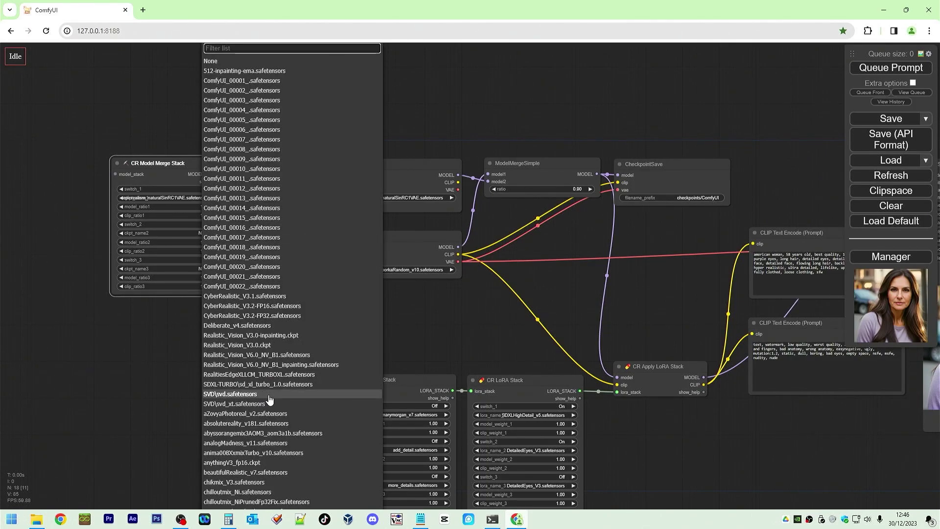
scroll(266, 389, down, 5)
scroll(266, 371, down, 3)
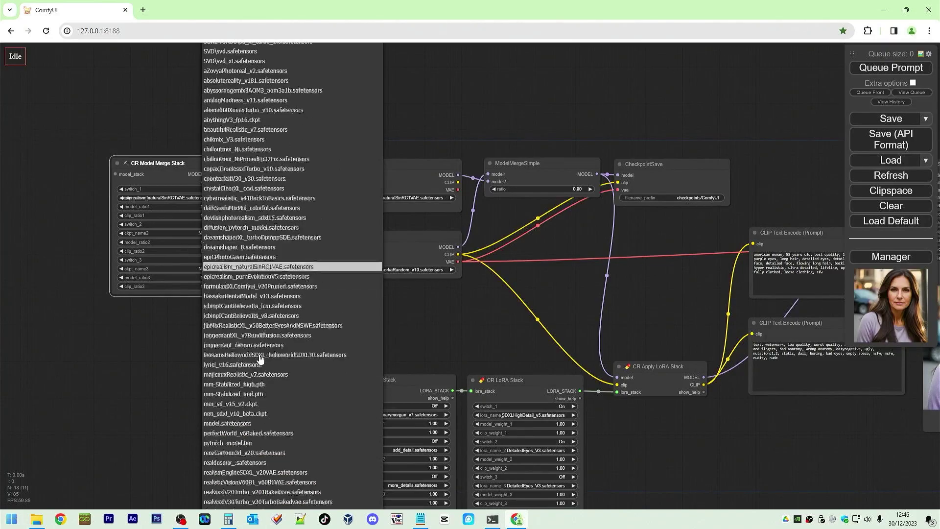
scroll(269, 409, down, 1)
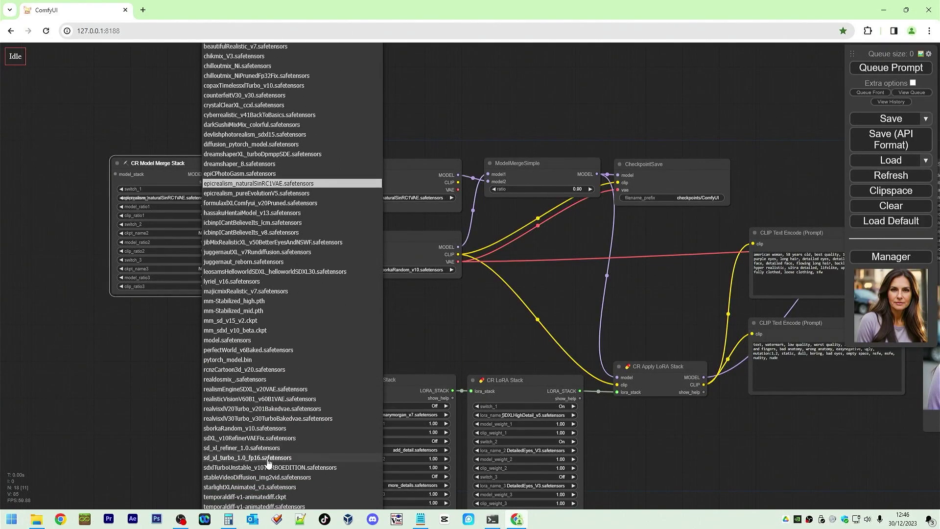
click(272, 428)
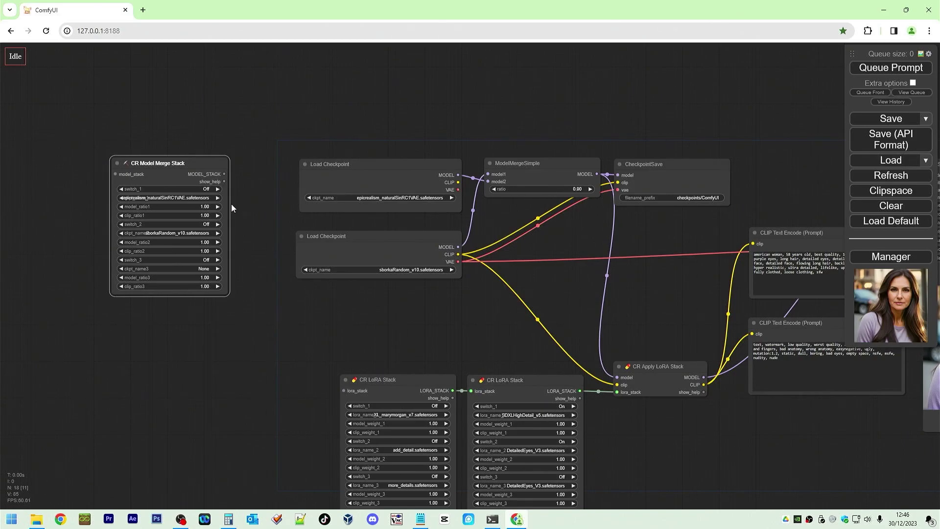
Set both model_ratio1 and model_ratio2 in the CR Model Merge Stack to 0.90
click(212, 206)
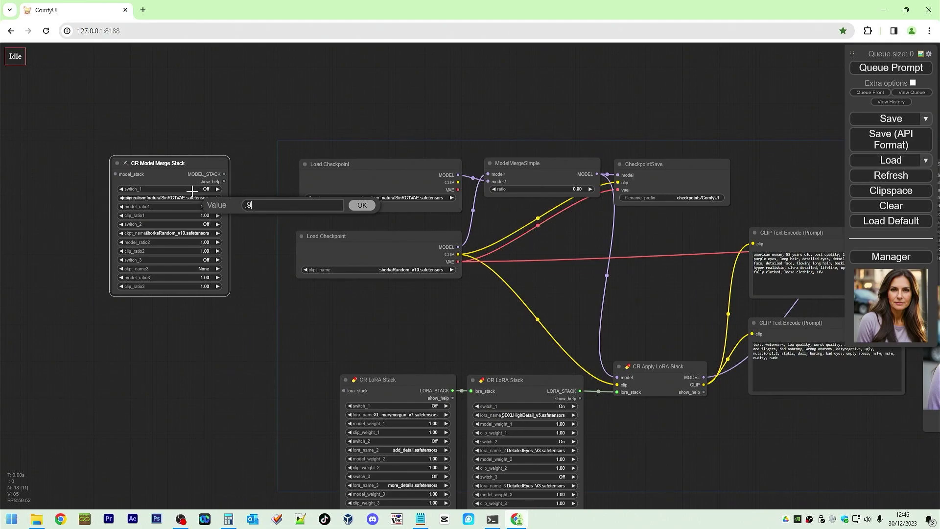
text(.9)
key(Return)
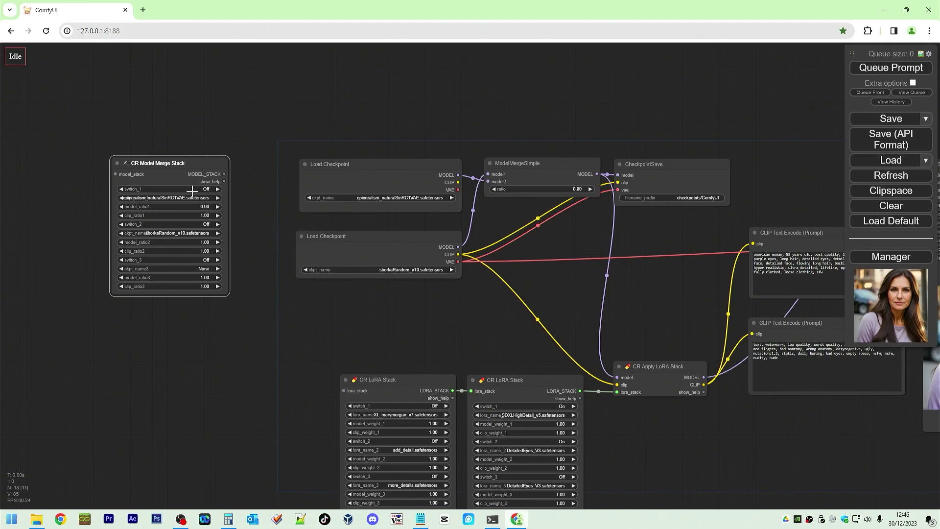
click(206, 242)
text(.9)
key(Return)
Move the ModelMergeSimple node and both Load Checkpoint nodes upward to free space on the canvas
drag(561, 163, 550, 104)
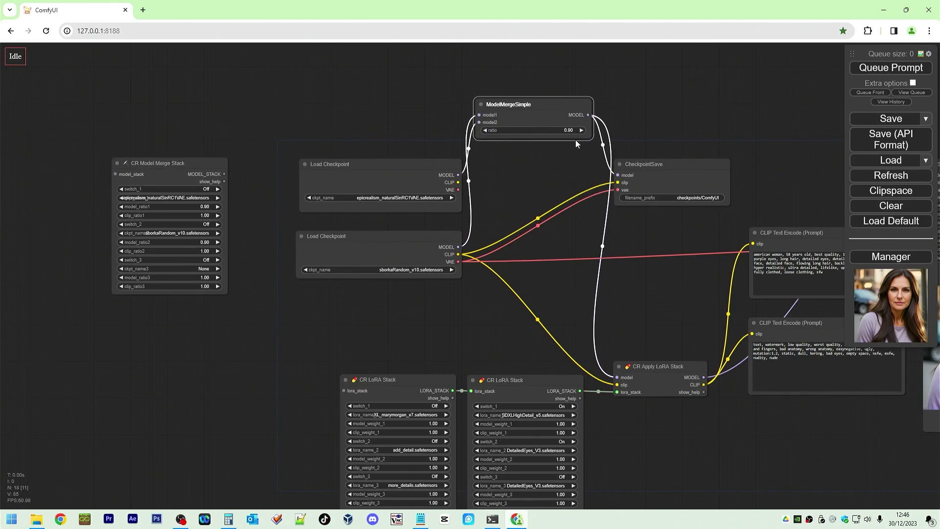
drag(369, 175, 348, 153)
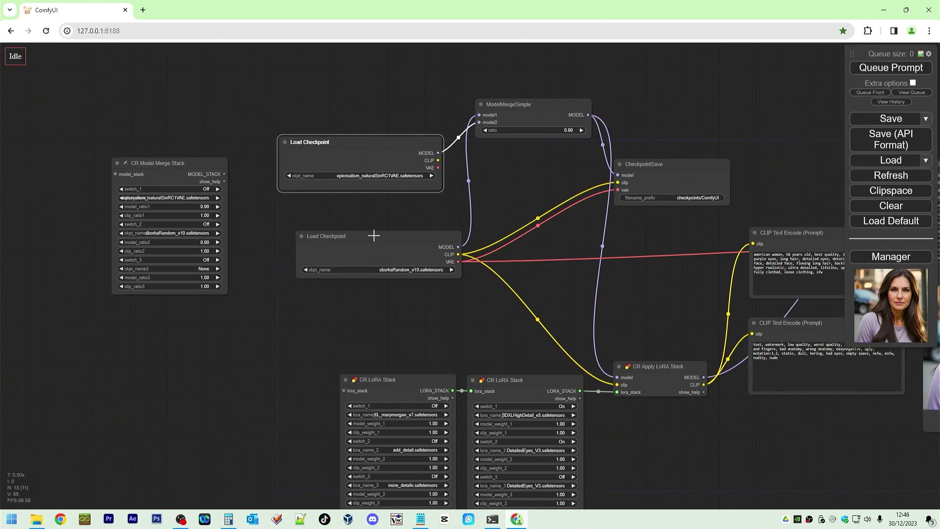
drag(374, 236, 364, 212)
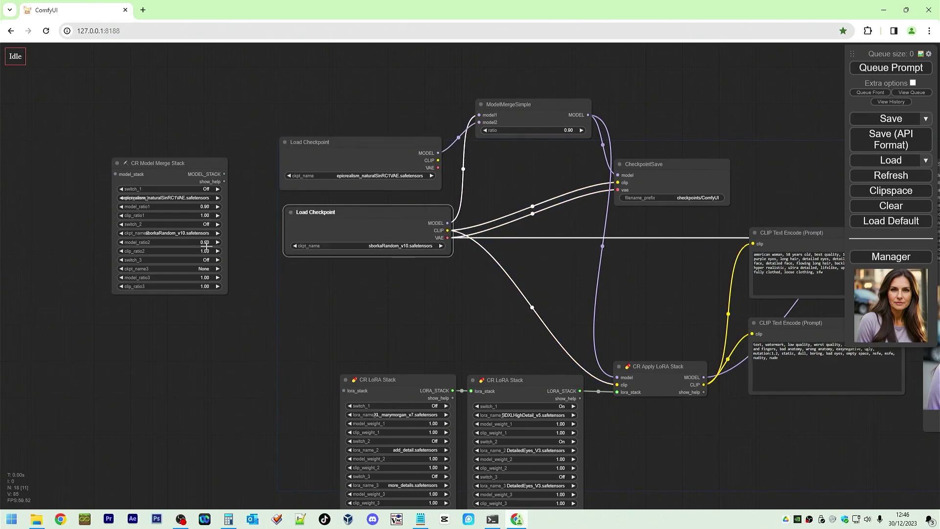
Turn on switch_1 and switch_2 in the CR Model Merge Stack
click(206, 189)
click(209, 197)
click(210, 224)
click(212, 230)
click(258, 272)
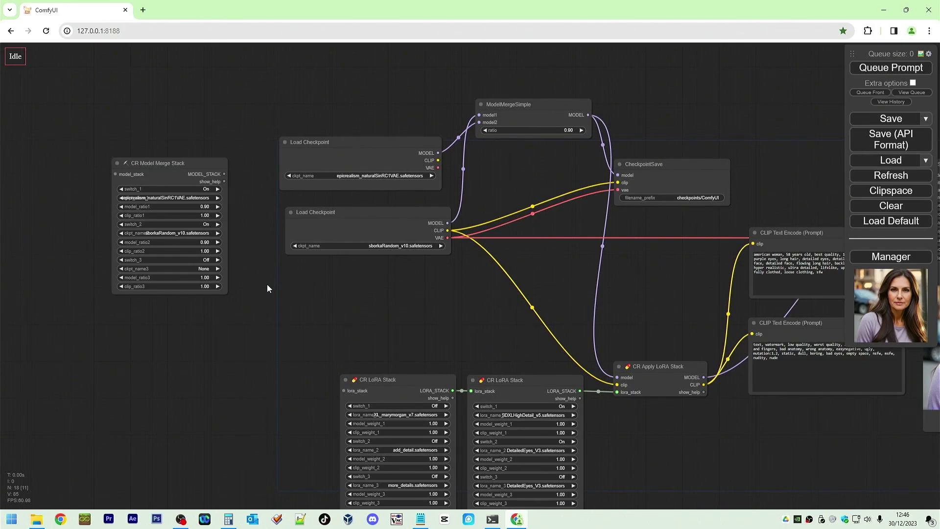
Add a Comfyroll CR Apply Model Merge node and connect the CR Model Merge Stack's MODEL_STACK output to its model_stack input
right_click(267, 285)
click(294, 286)
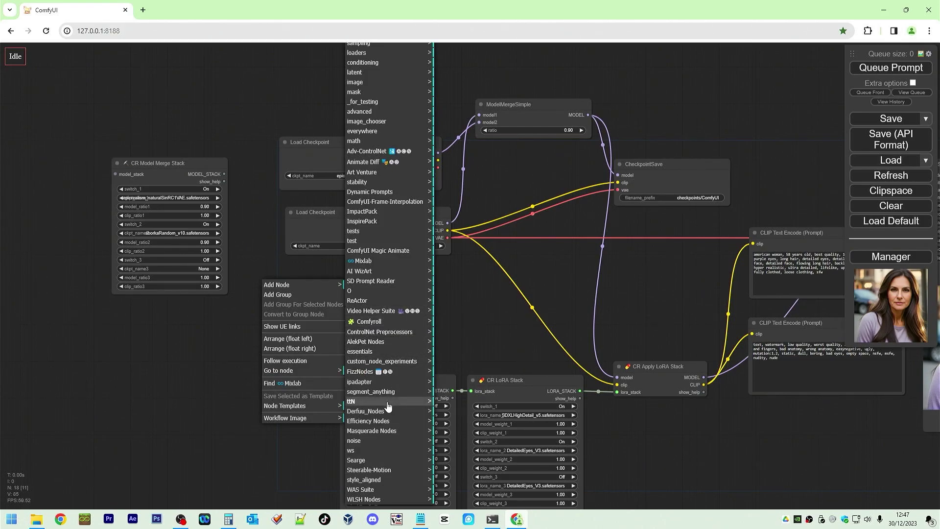
click(377, 322)
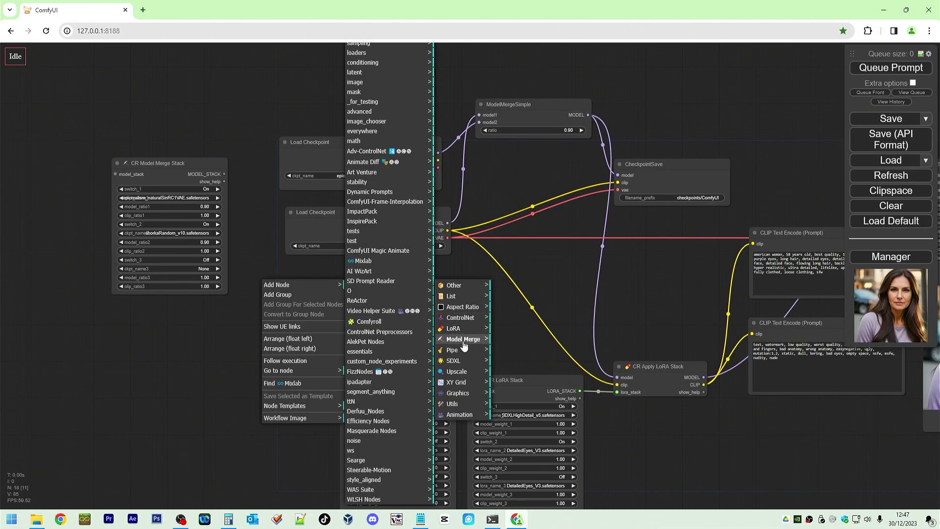
click(462, 342)
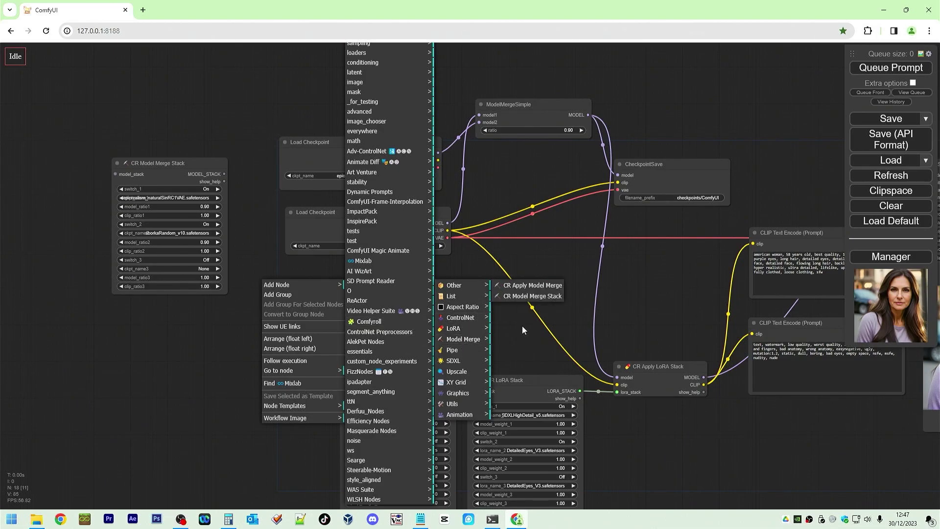
click(532, 285)
drag(208, 166, 270, 290)
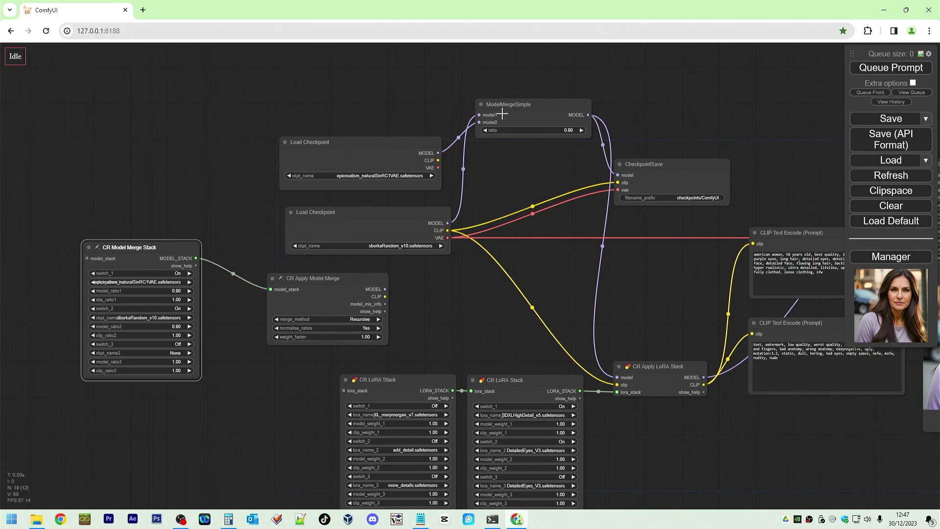
Remove both Load Checkpoint nodes and the ModelMergeSimple node from the workflow
click(679, 169)
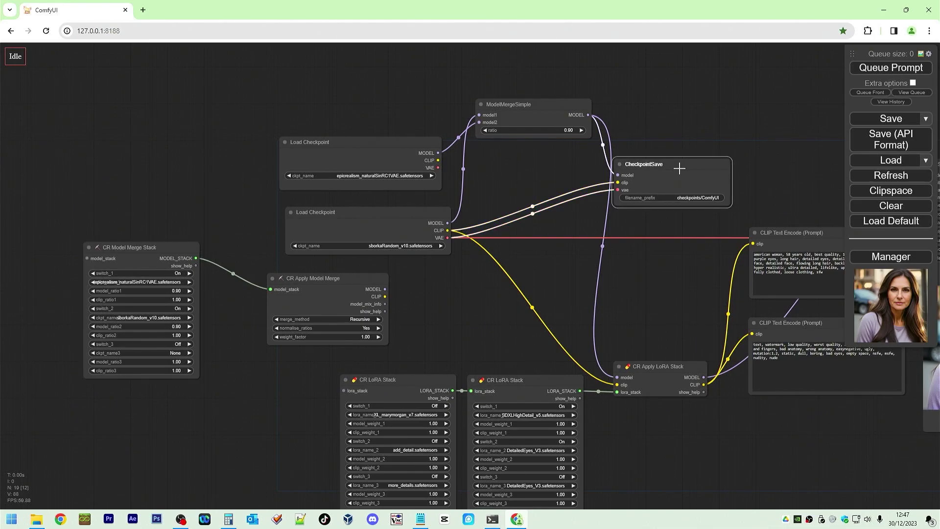
drag(384, 210, 329, 212)
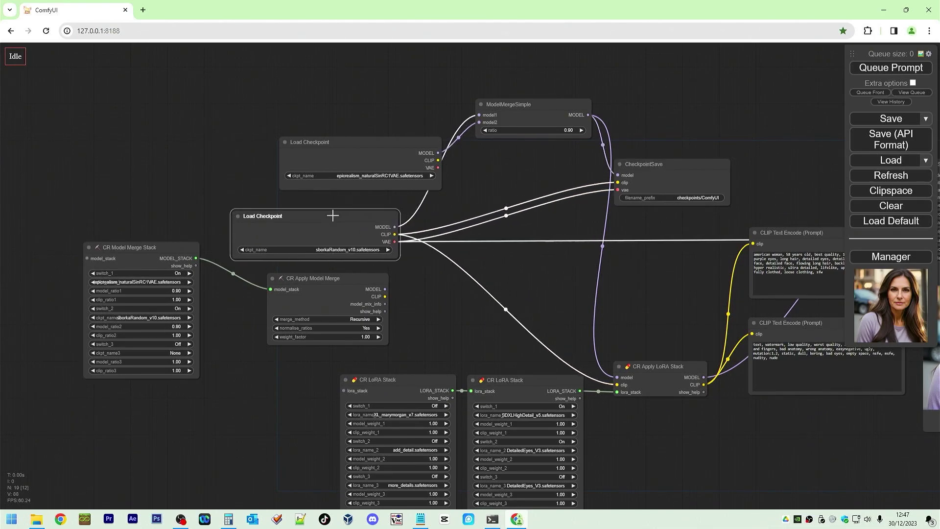
right_click(331, 214)
click(343, 499)
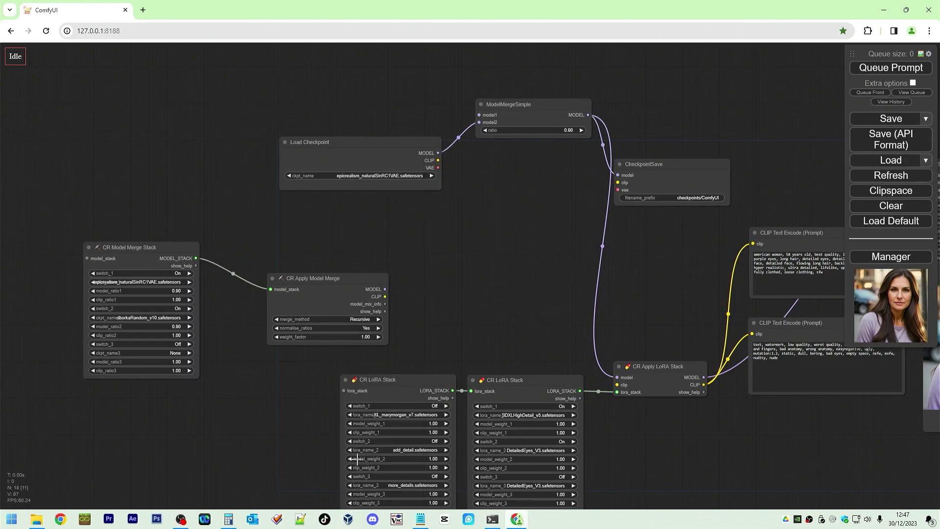
right_click(358, 141)
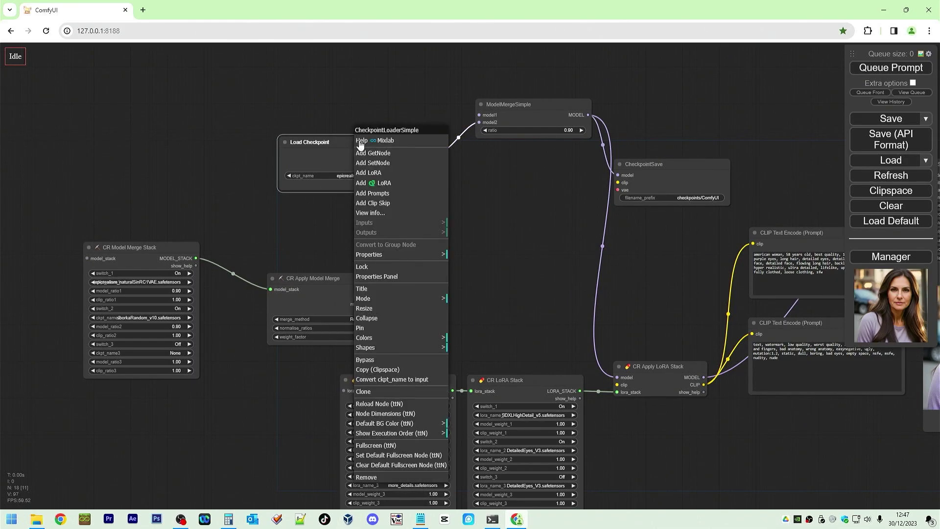
click(367, 477)
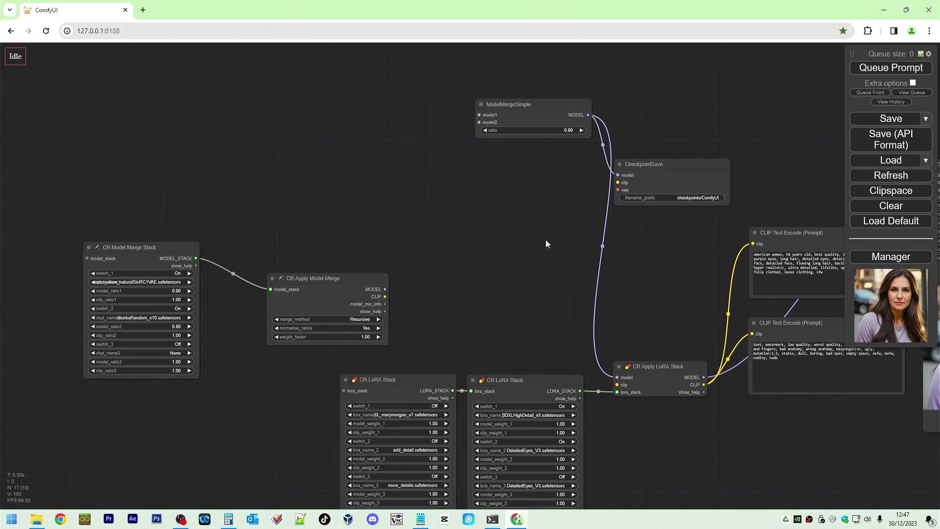
right_click(517, 104)
click(528, 390)
Move the two model merge nodes up and connect CR Apply Model Merge's MODEL and CLIP outputs to CheckpointSave and CR Apply LoRA Stack
drag(371, 283, 348, 205)
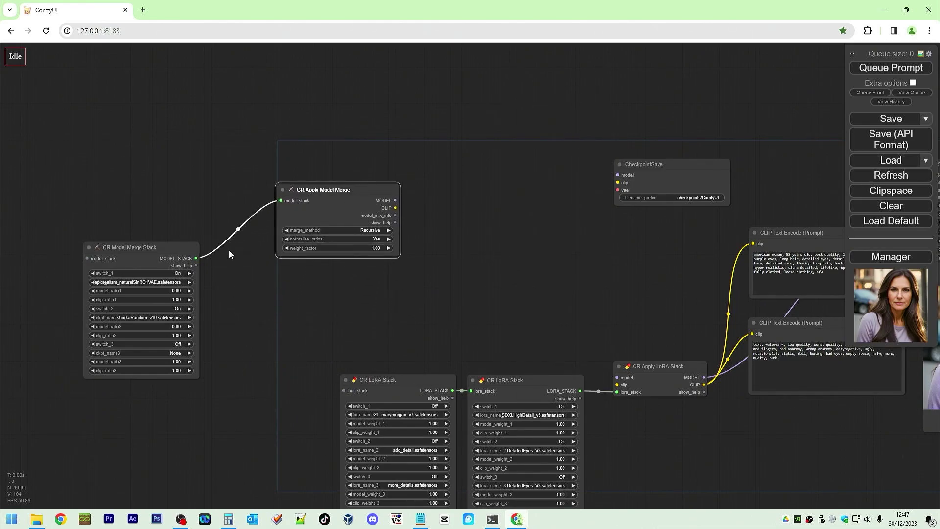
drag(177, 242, 214, 168)
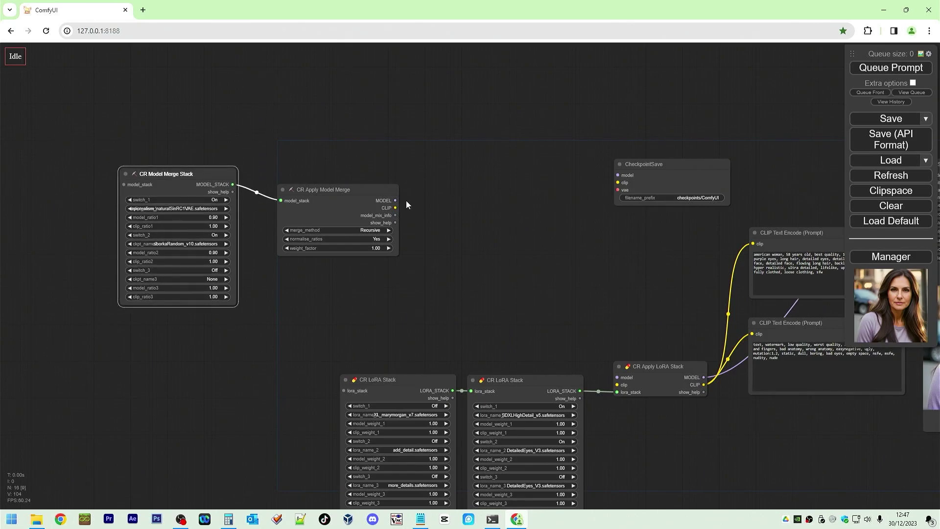
drag(396, 199, 618, 175)
drag(394, 208, 617, 182)
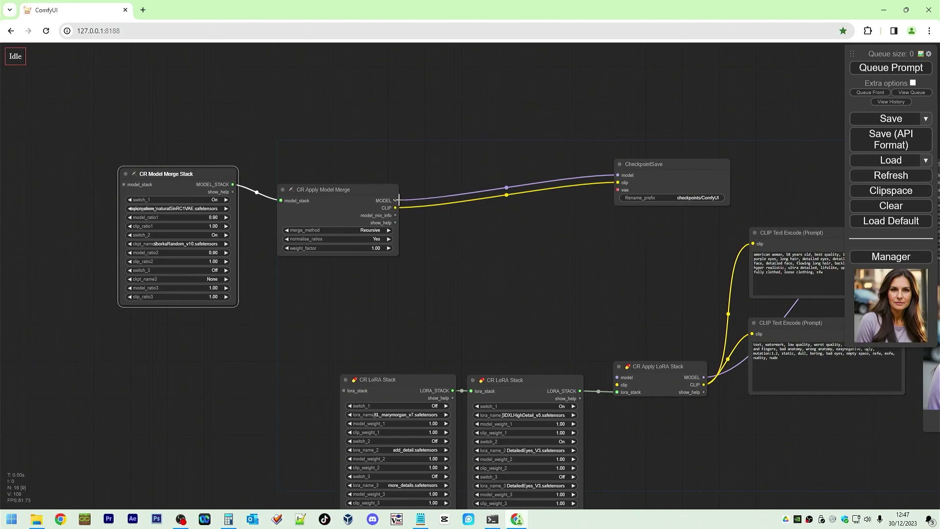
drag(396, 199, 617, 377)
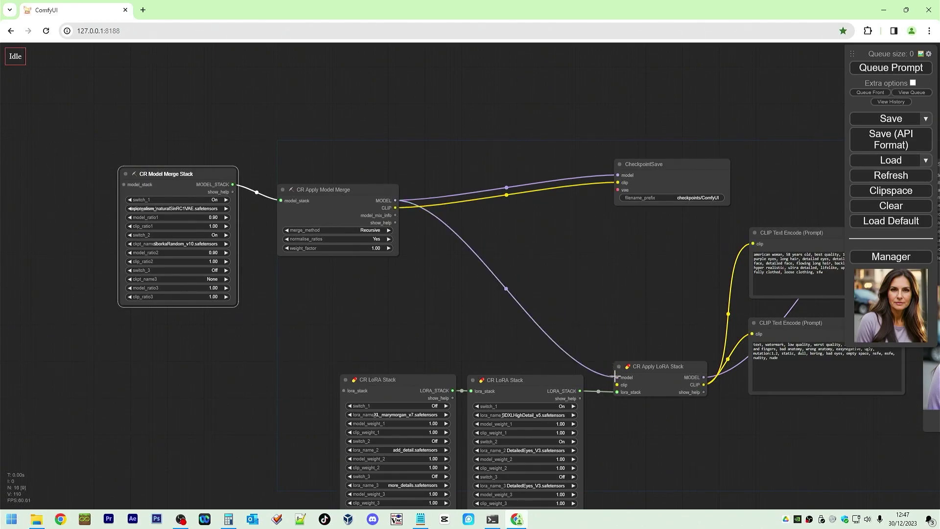
drag(395, 207, 617, 384)
click(647, 277)
Try to link CheckpointSave's vae input to the VAE Decode node's vae input, and move VAE Decode slightly down
drag(667, 265, 307, 222)
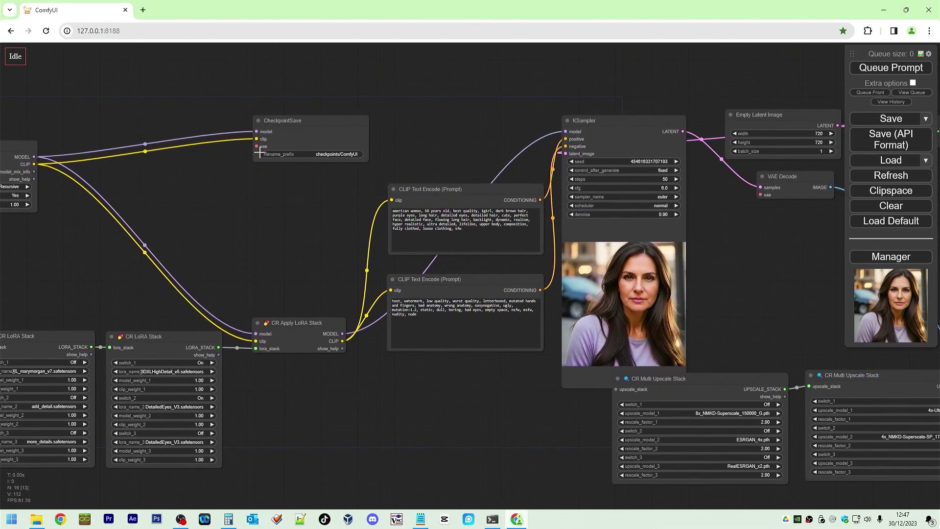
drag(256, 146, 759, 196)
drag(256, 146, 759, 195)
drag(764, 227, 627, 245)
drag(669, 194, 666, 216)
Add a Load VAE node beneath VAE Decode, shift it slightly left and move VAE Decode to the right
right_click(629, 289)
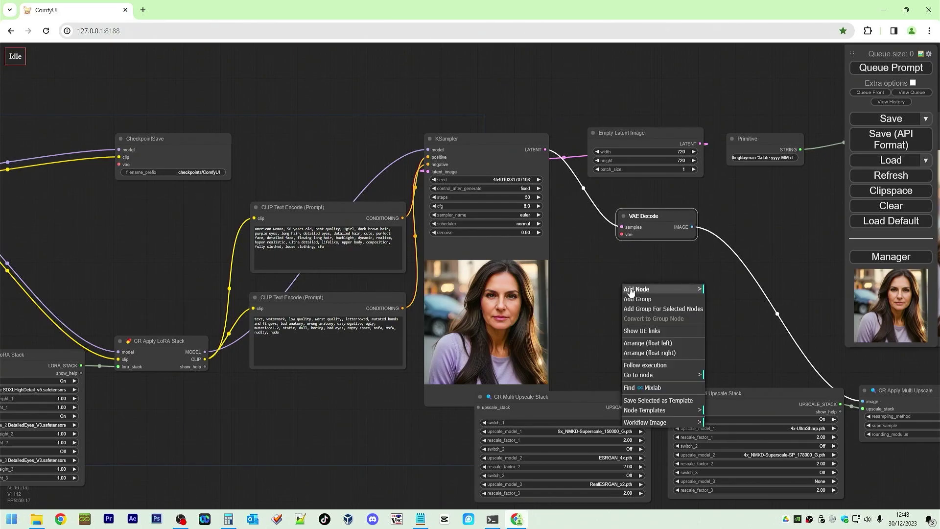
click(631, 289)
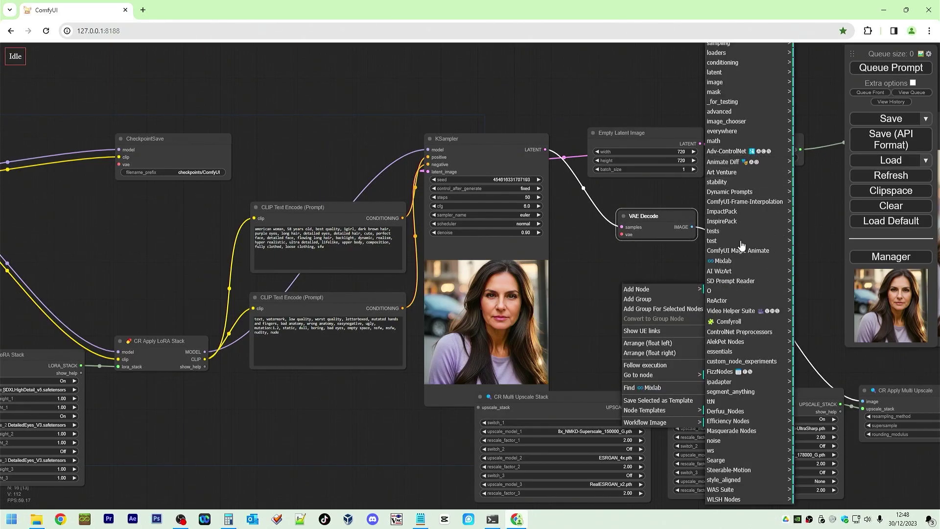
click(739, 322)
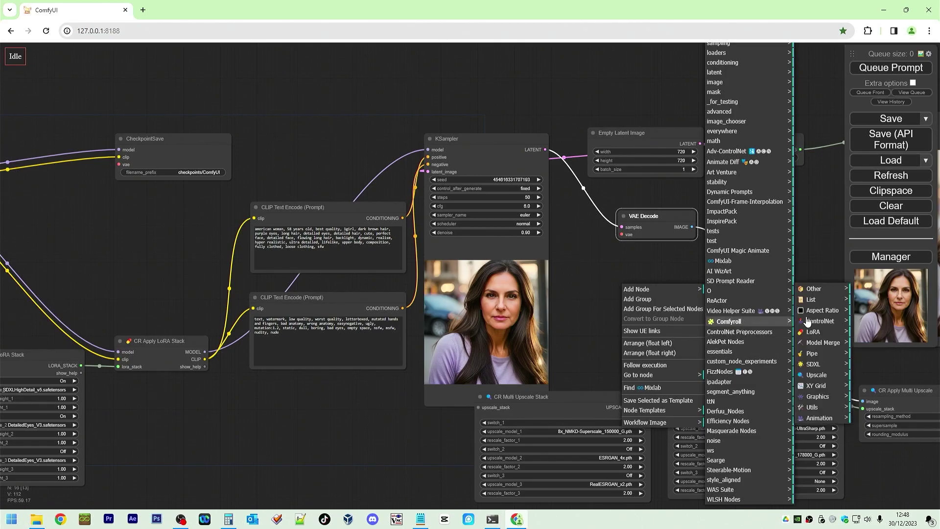
click(828, 344)
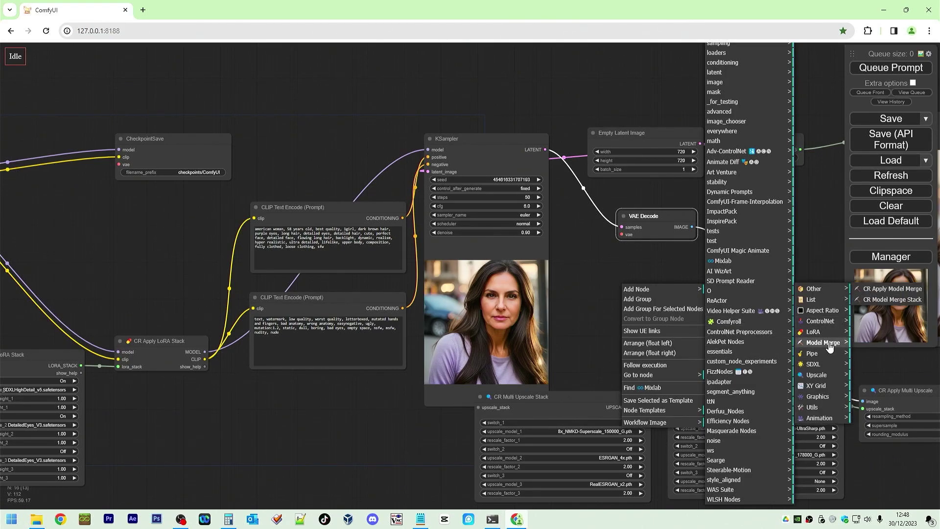
click(826, 408)
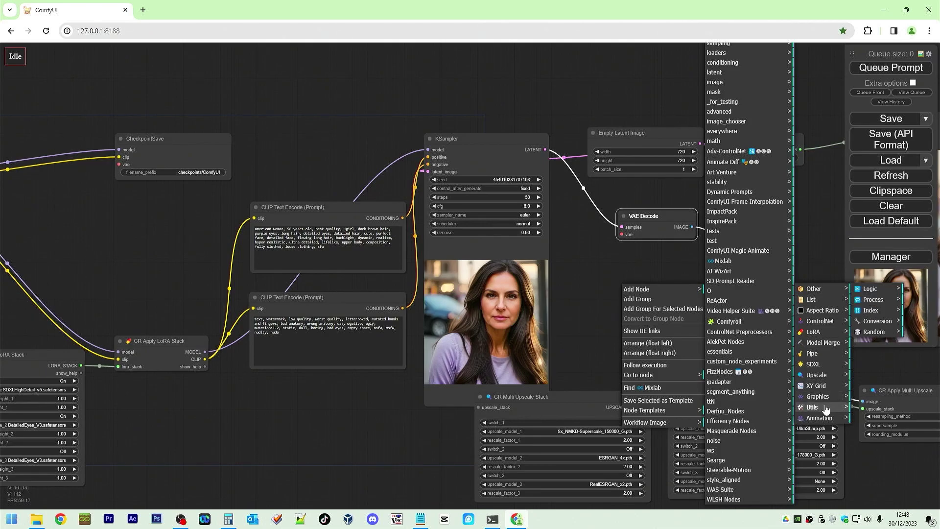
click(828, 294)
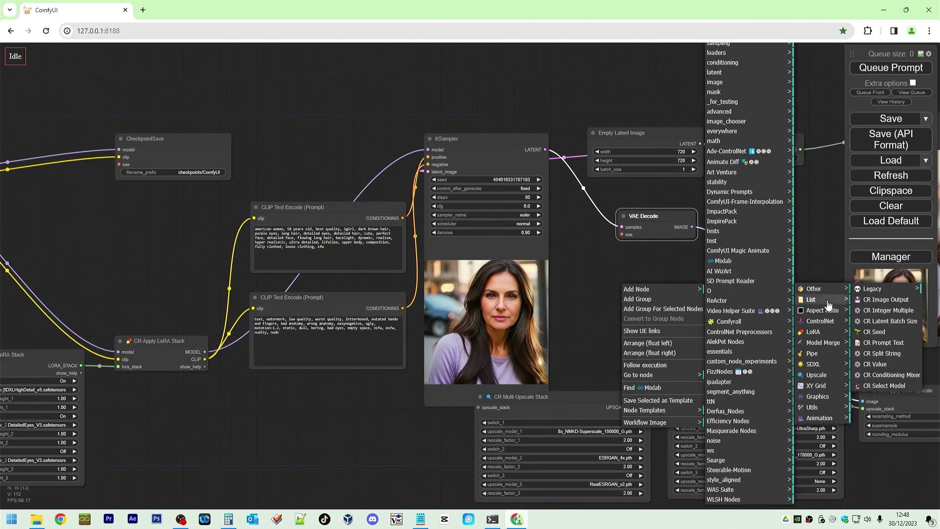
click(827, 301)
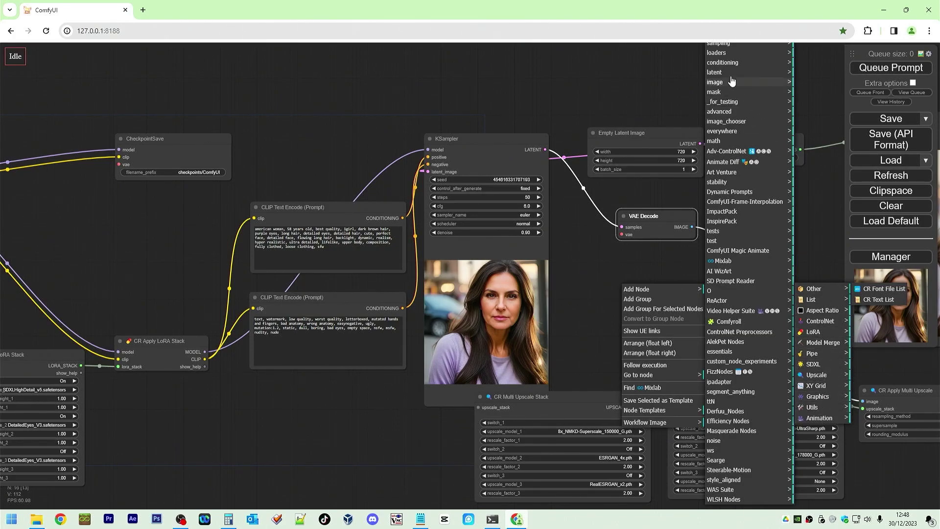
click(731, 54)
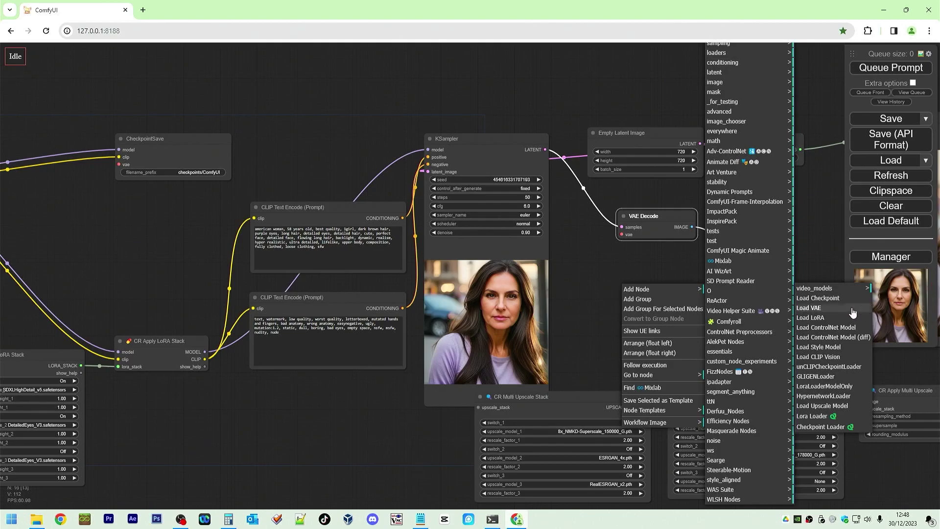
click(826, 307)
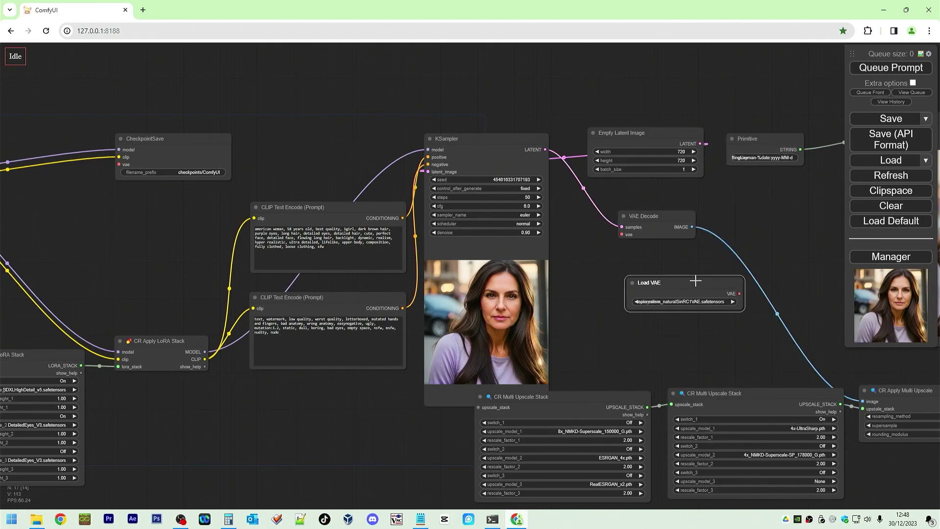
drag(698, 280, 655, 280)
drag(650, 229, 727, 235)
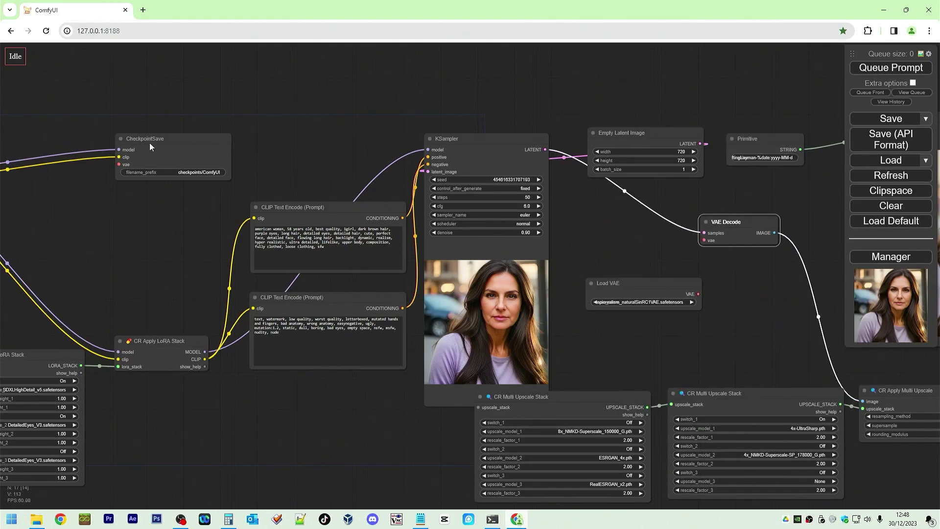
Set Load VAE's vae_name to taesd and connect its VAE output to VAE Decode's vae input
click(623, 302)
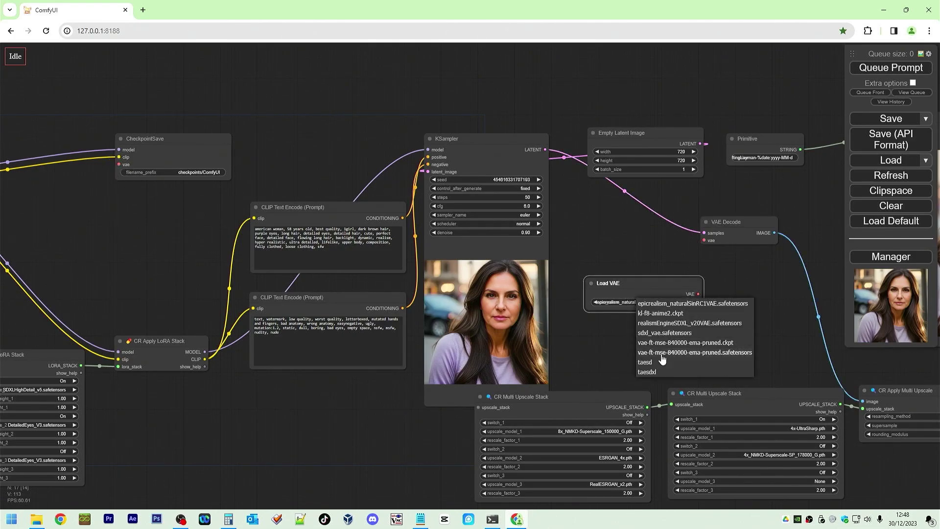
click(665, 343)
click(644, 301)
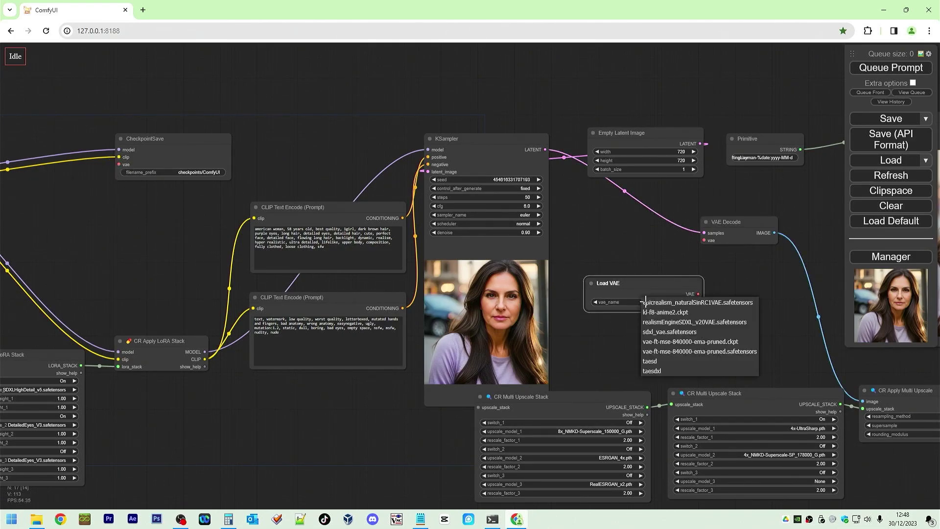
click(661, 364)
drag(696, 294, 704, 241)
Queue the prompt and connect Load VAE's VAE output to CheckpointSave's vae input
drag(594, 241, 766, 234)
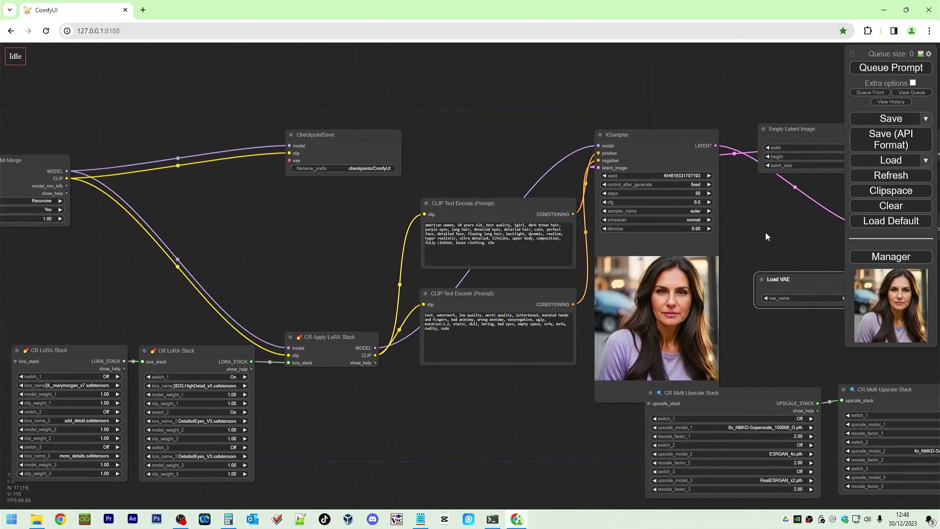
click(876, 70)
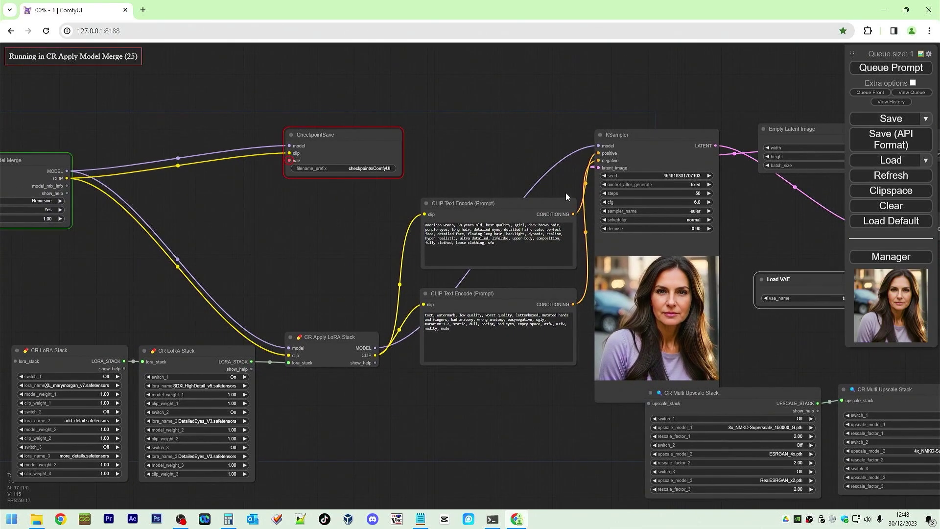
drag(290, 160, 525, 331)
click(738, 342)
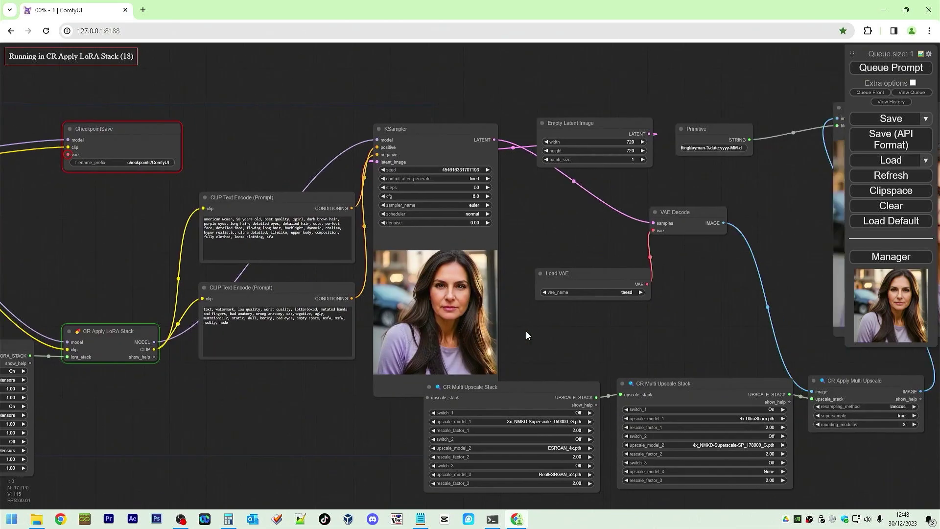
drag(67, 155, 647, 284)
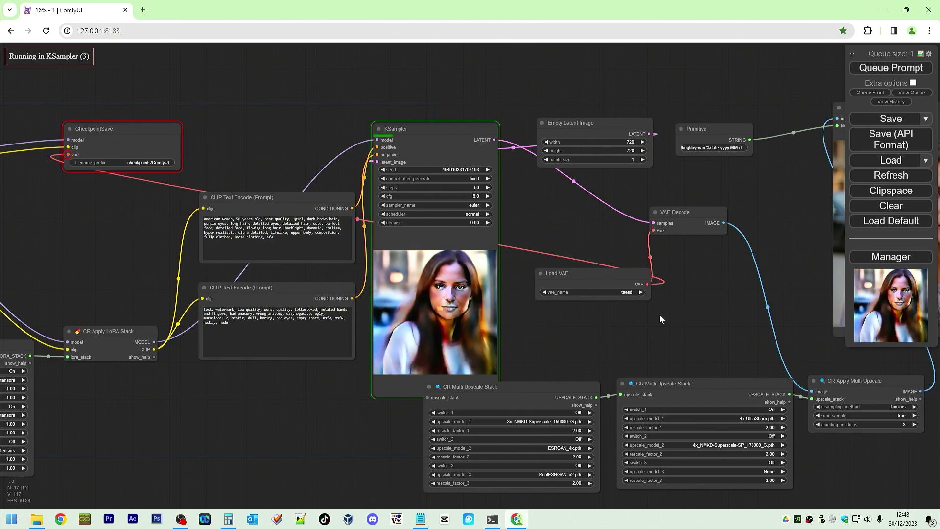
Queue the prompt again and compare the newest image with the previous one enlarged from the image feed
drag(603, 346, 563, 339)
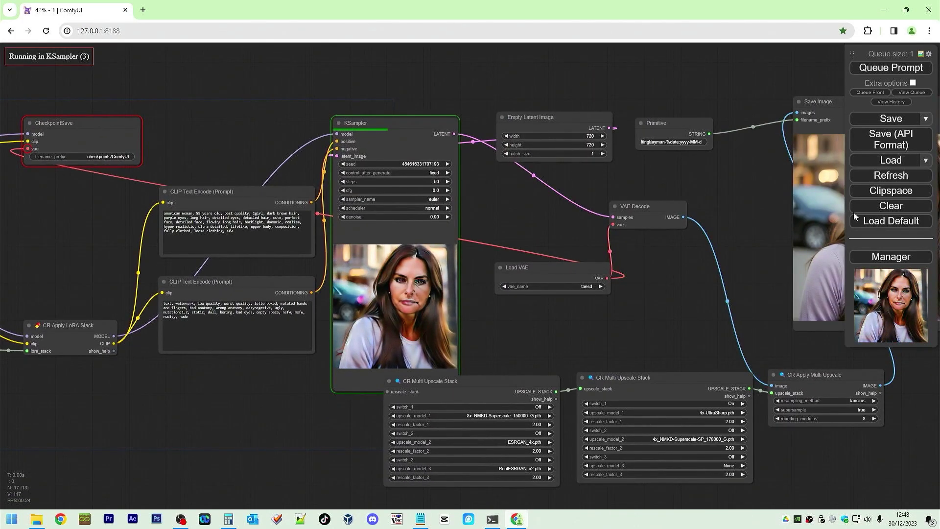
click(892, 69)
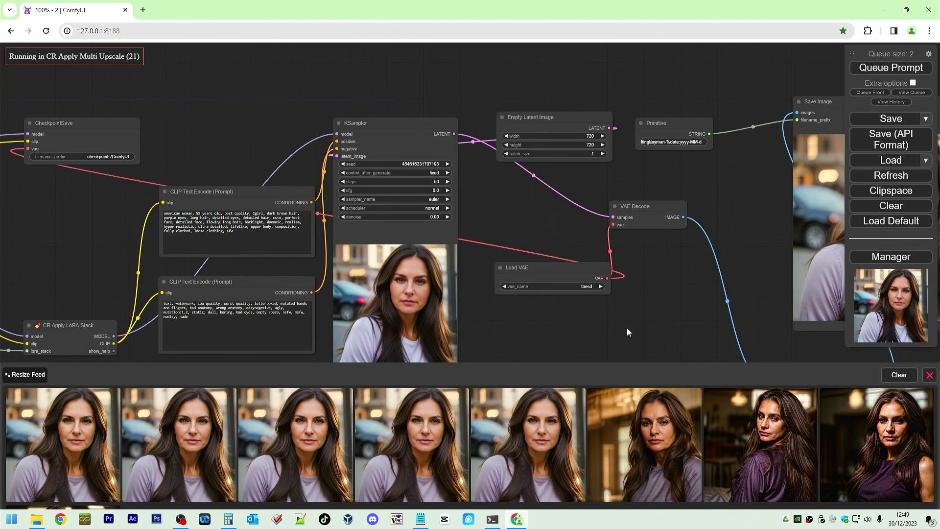
drag(656, 328, 450, 212)
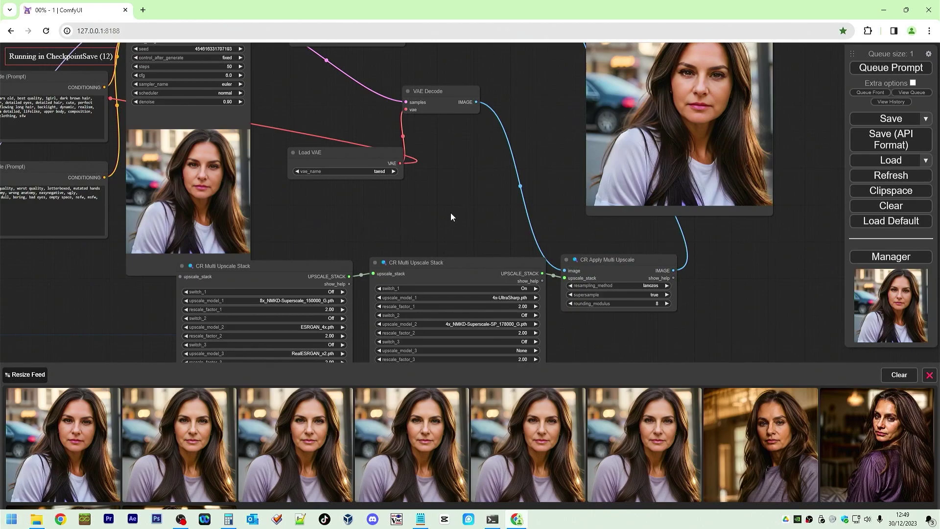
click(66, 428)
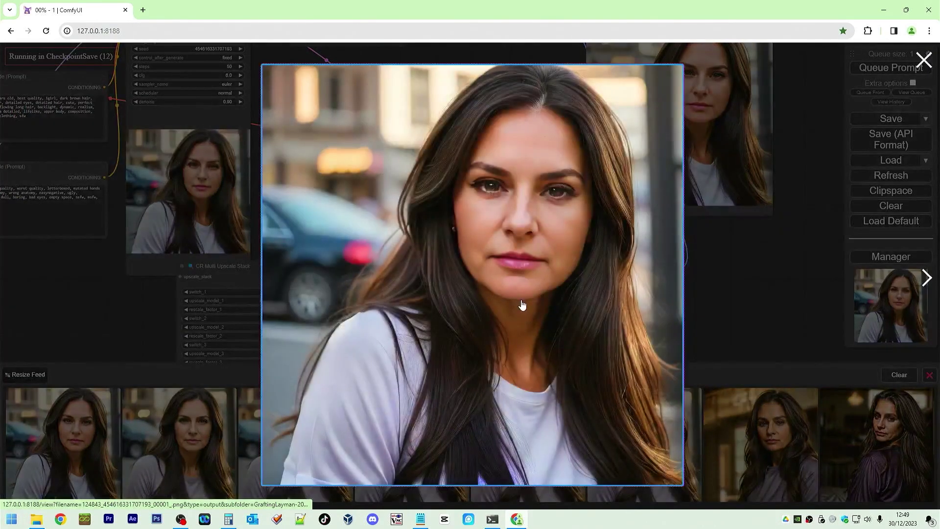
click(926, 277)
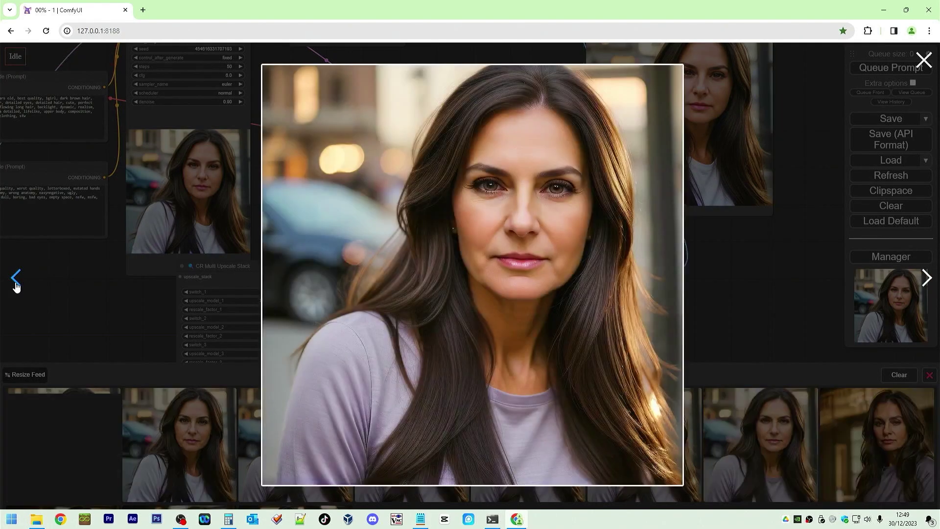
click(16, 279)
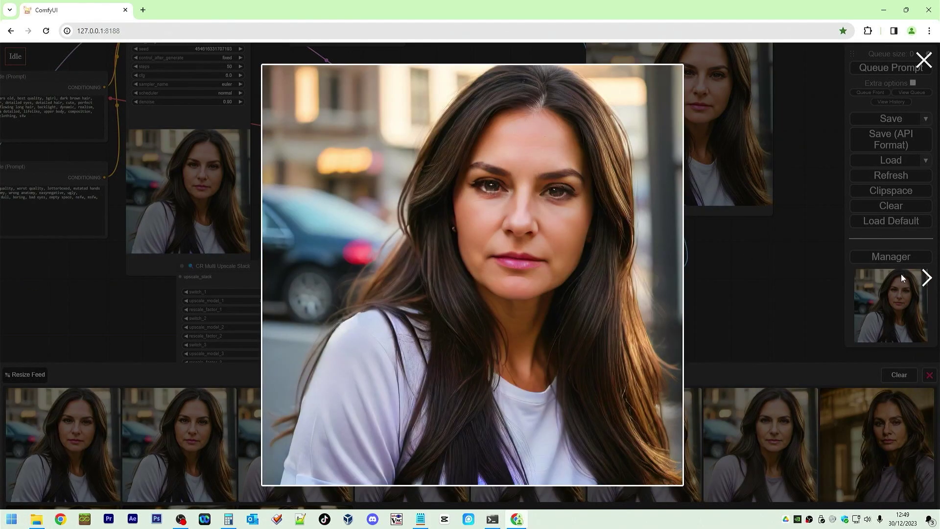
click(915, 280)
click(924, 60)
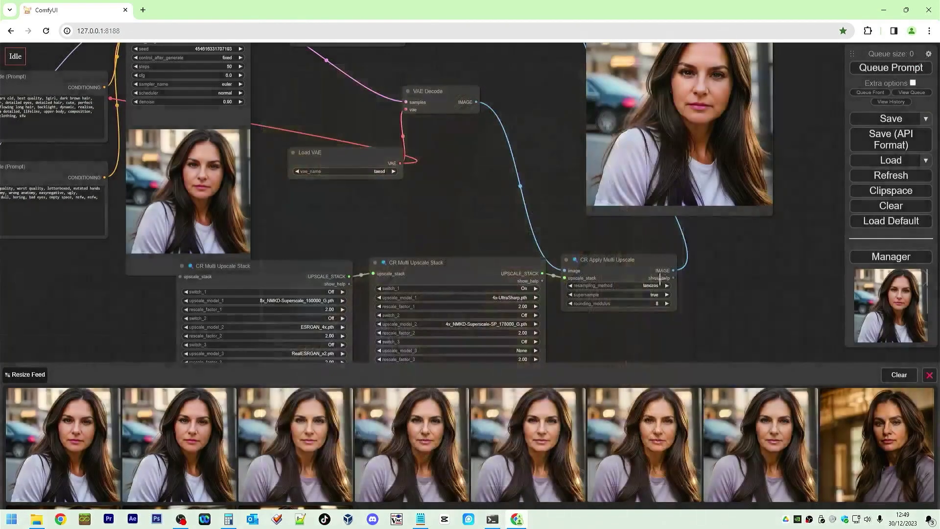
Disconnect the VAE link from CheckpointSave's vae input and queue the prompt
drag(361, 186, 680, 252)
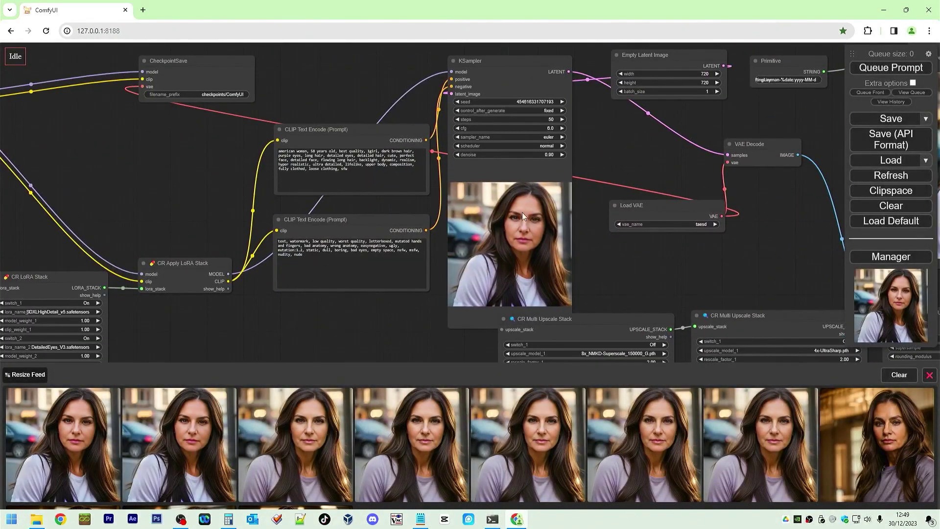
mouse_move(209, 64)
mouse_down()
mouse_move(275, 57)
mouse_move(211, 68)
mouse_up()
drag(140, 94, 130, 149)
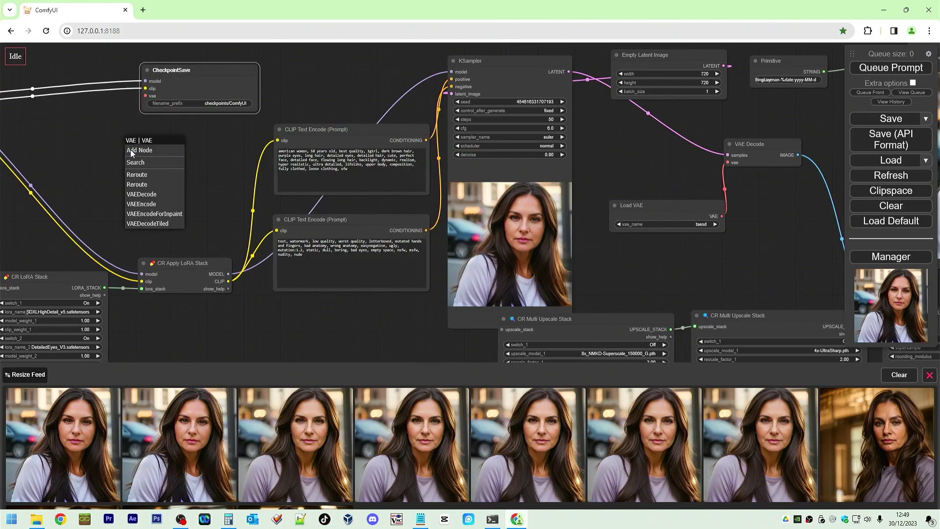
click(220, 161)
click(881, 67)
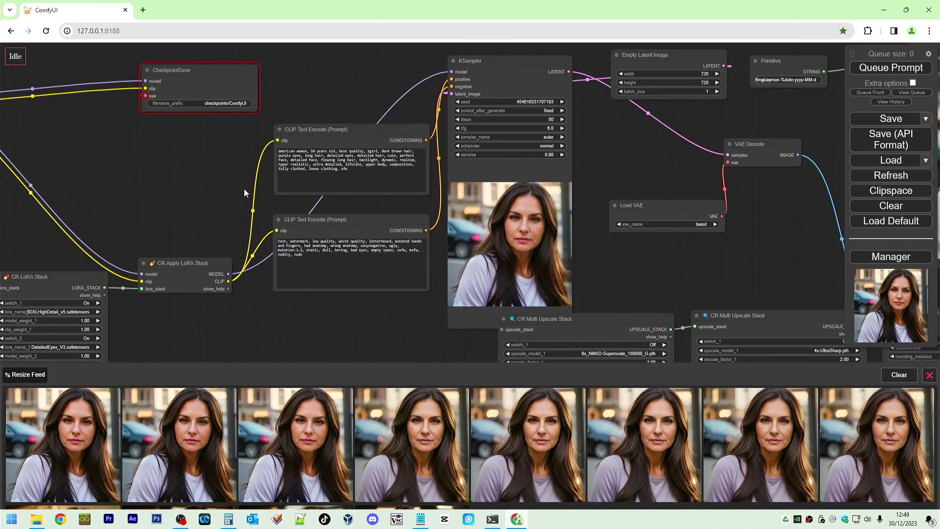
Place a Load VAE node set to taesd between CR Apply Model Merge and CheckpointSave for its vae input
drag(146, 96, 39, 121)
drag(108, 169, 530, 195)
drag(274, 230, 591, 259)
Duplicate the CR Model Merge Stack to its left and connect the copy's MODEL_STACK output to the original's model_stack input
click(471, 120)
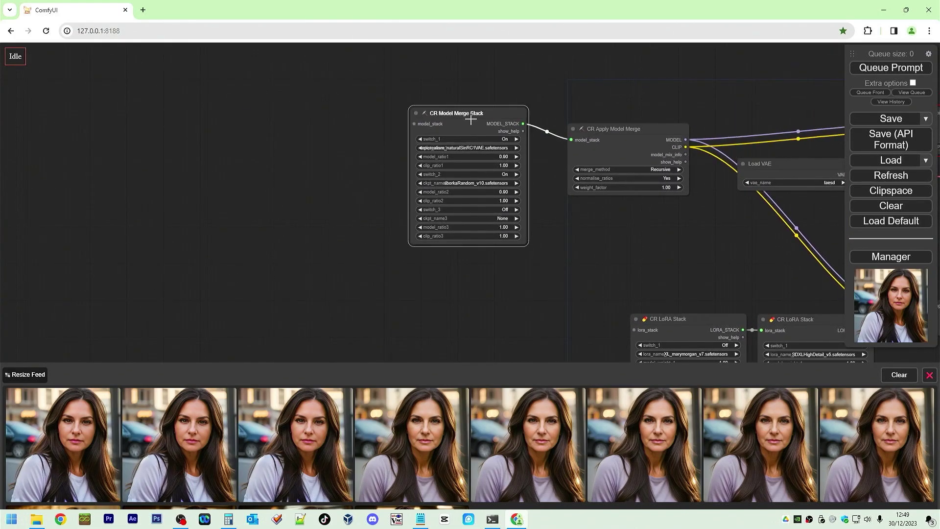
key(ctrl+c)
key(ctrl+v)
drag(510, 113, 414, 124)
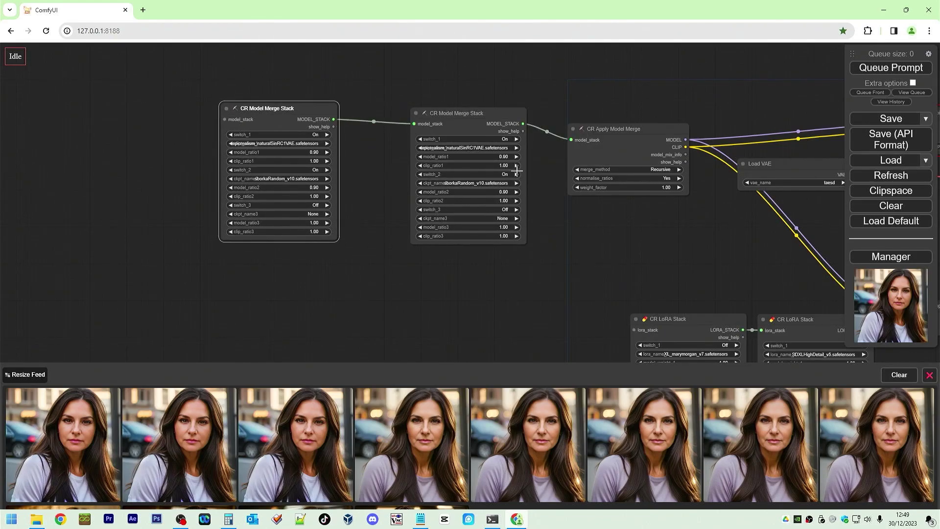
In the original CR Model Merge Stack, set ckpt_name3 to beautifulRealistic_v7.safetensors and model_ratio3 to 0.50
click(494, 218)
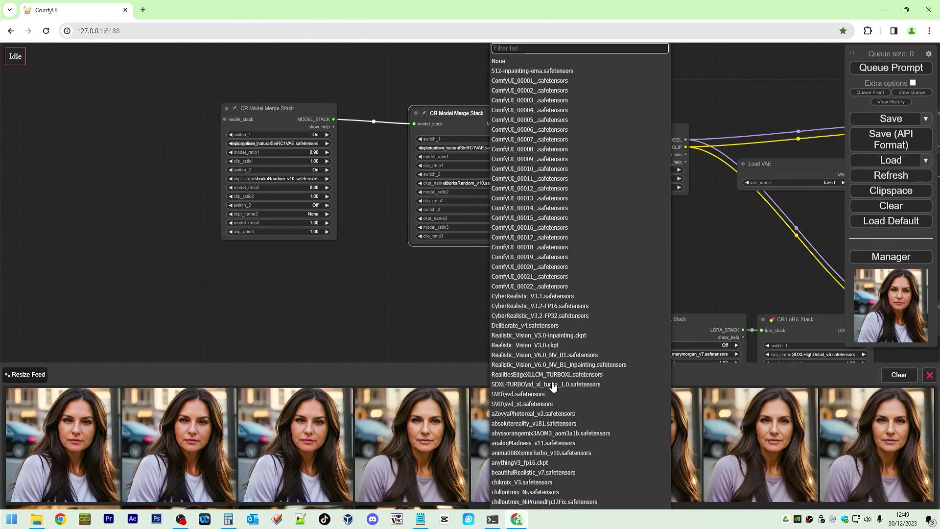
scroll(561, 458, down, 3)
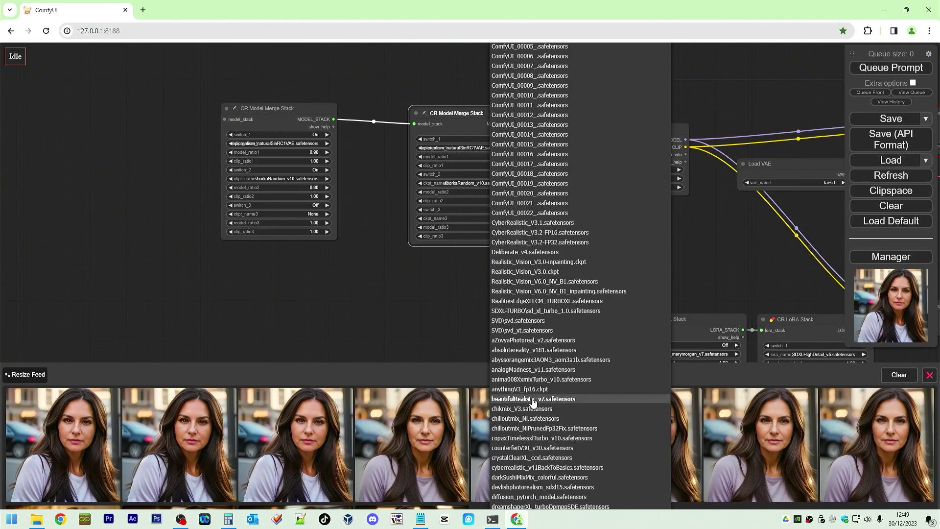
click(534, 399)
click(500, 226)
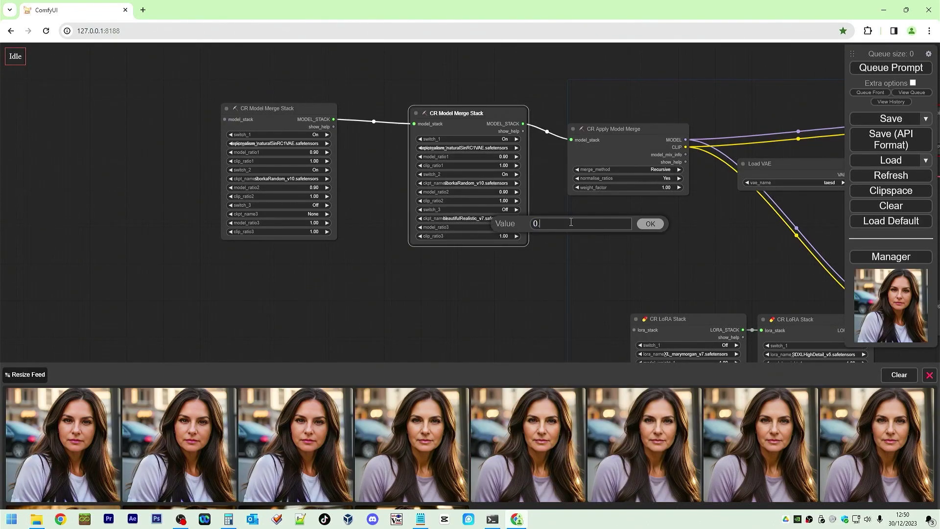
key(Return)
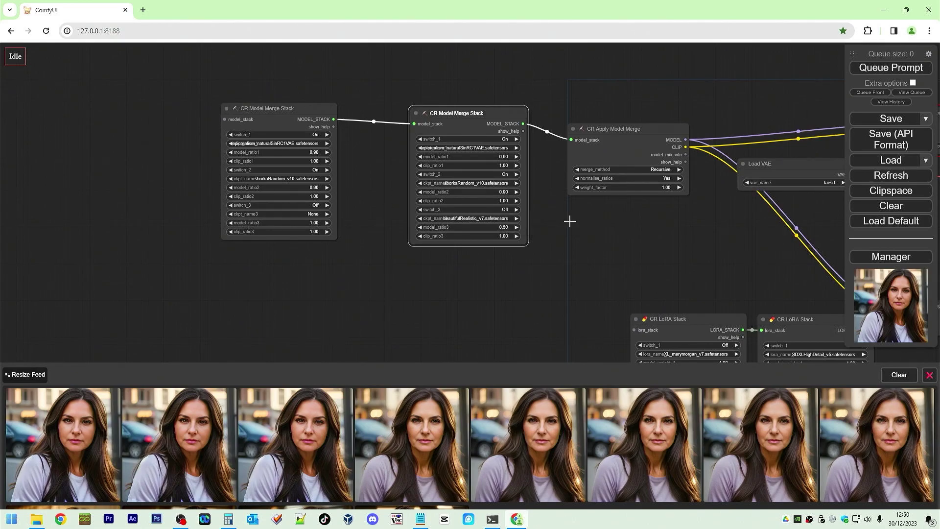
In the leftmost CR Model Merge Stack, turn switch_2 off and set ckpt_name1 to epiCPhotoGasm.safetensors
click(316, 170)
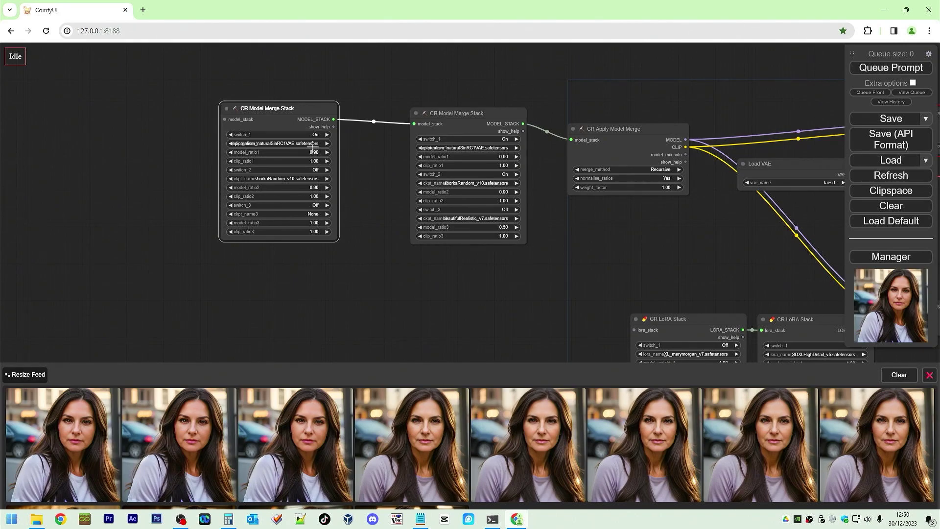
click(294, 144)
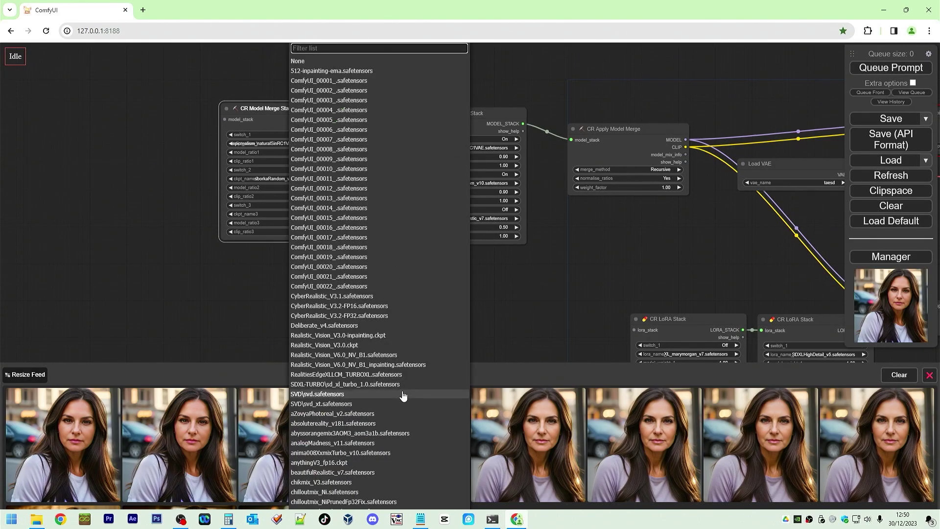
scroll(401, 383, down, 5)
scroll(396, 426, down, 5)
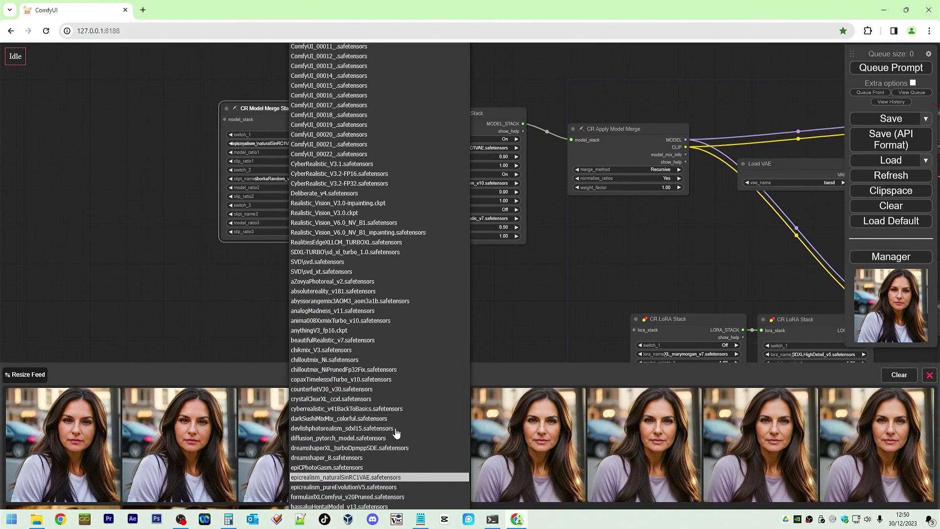
click(341, 345)
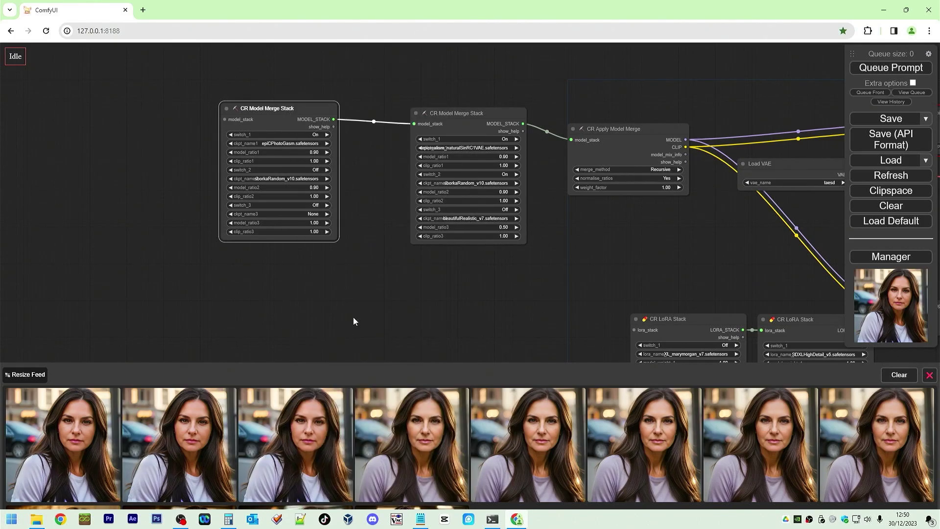
Set ckpt_name2 in the leftmost CR Model Merge Stack to juggernautXL_v7Rundiffusion.safetensors
click(318, 178)
scroll(411, 485, down, 5)
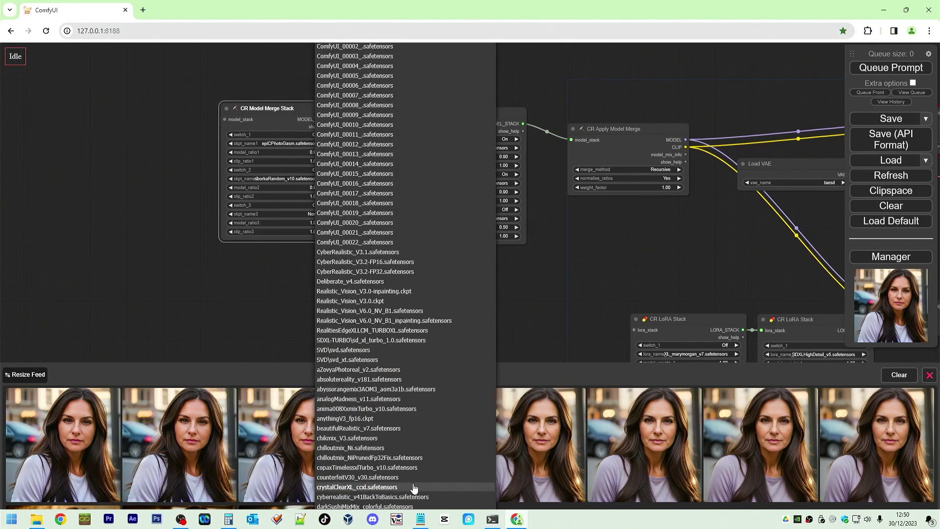
scroll(411, 485, down, 3)
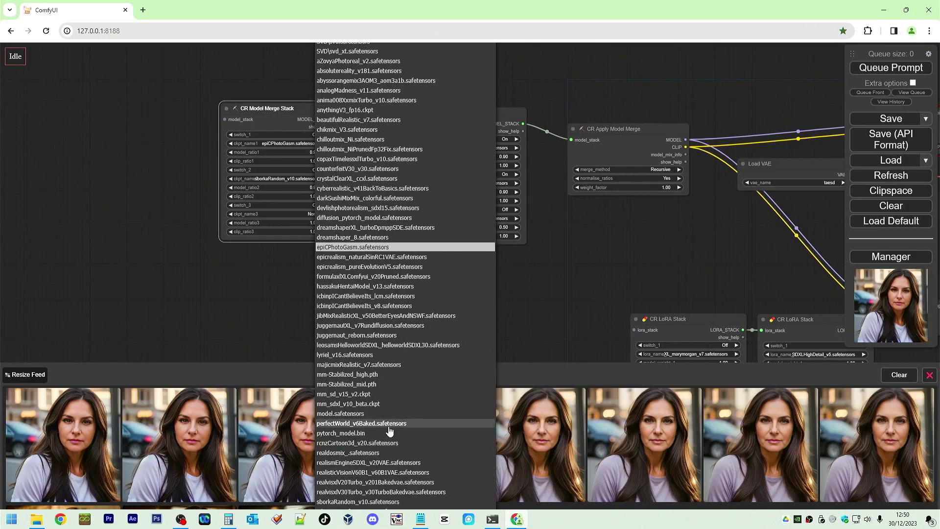
click(348, 326)
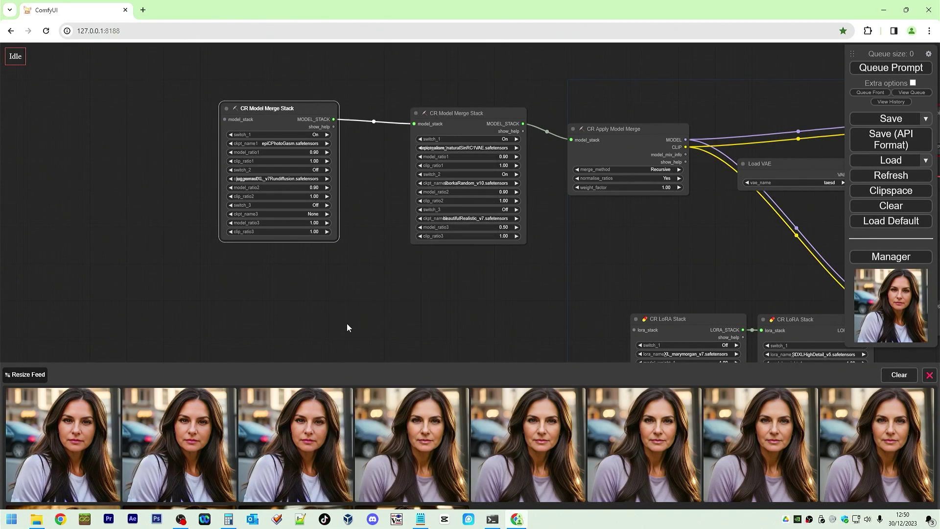
Queue the prompt and review the two chained CR Model Merge Stack nodes feeding CR Apply Model Merge while it runs
click(888, 68)
drag(789, 202, 199, 219)
drag(527, 340, 478, 336)
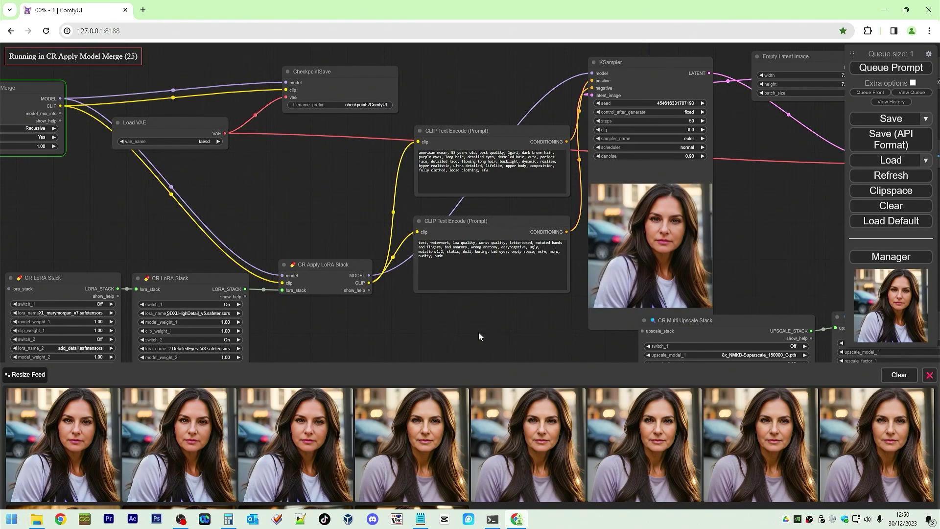
drag(67, 213, 289, 226)
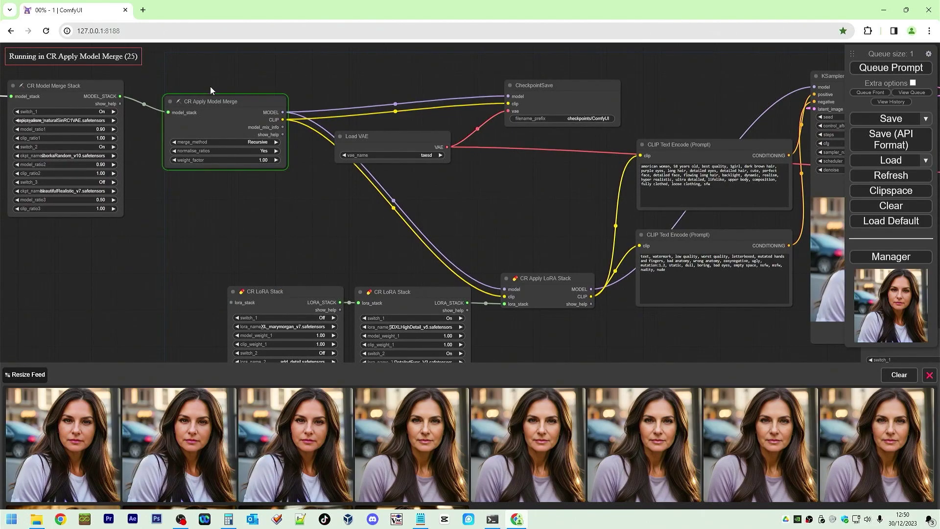
drag(144, 248, 395, 289)
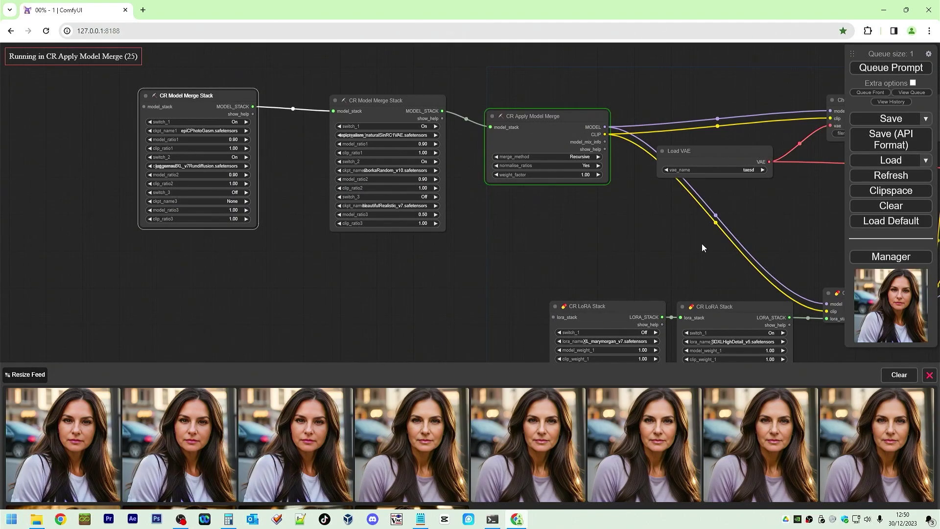
click(577, 157)
click(572, 84)
drag(655, 244, 338, 234)
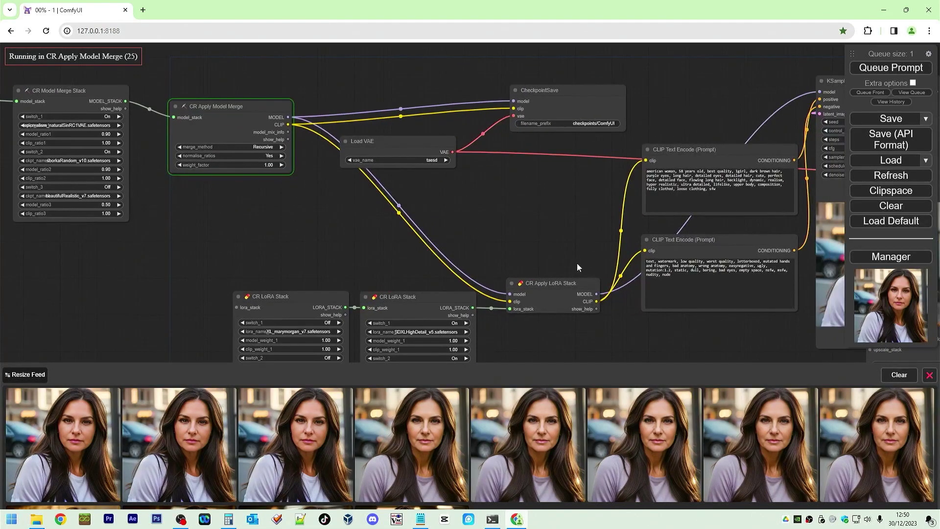
Follow the run through CR Apply LoRA Stack to KSampler and compare its preview with the earlier images in the feed
drag(790, 342, 706, 337)
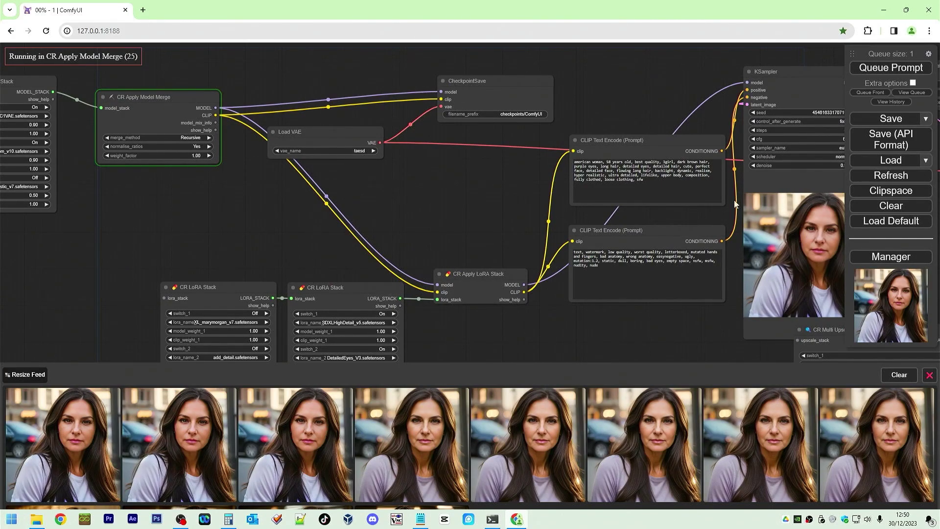
drag(611, 319, 460, 333)
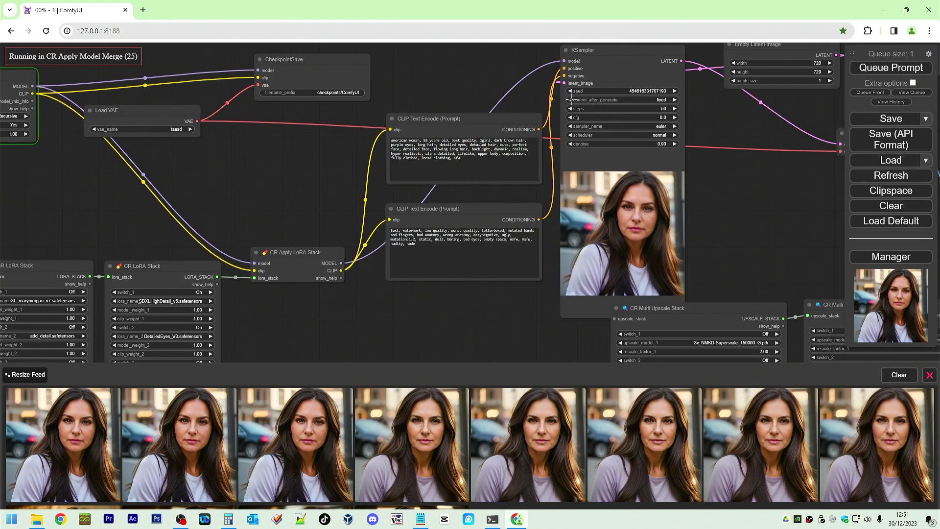
drag(213, 178, 425, 233)
drag(504, 257, 471, 205)
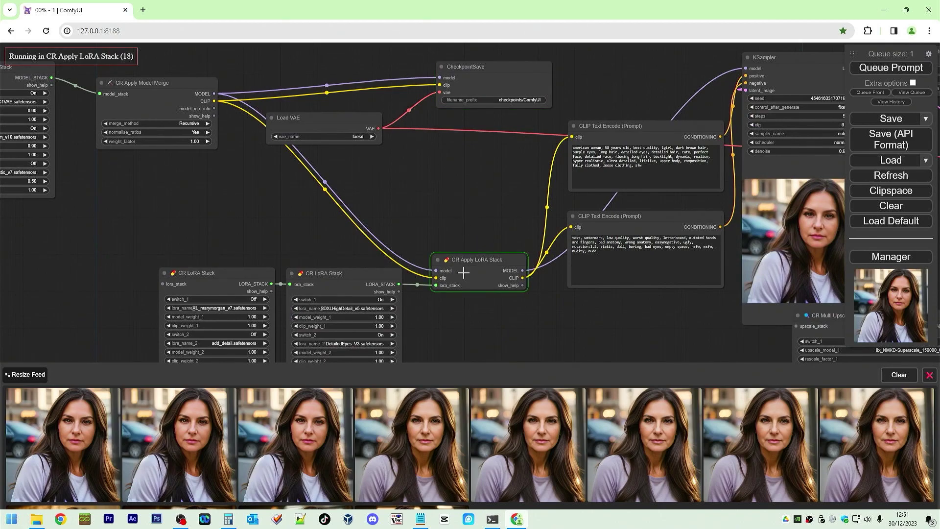
drag(685, 339, 372, 320)
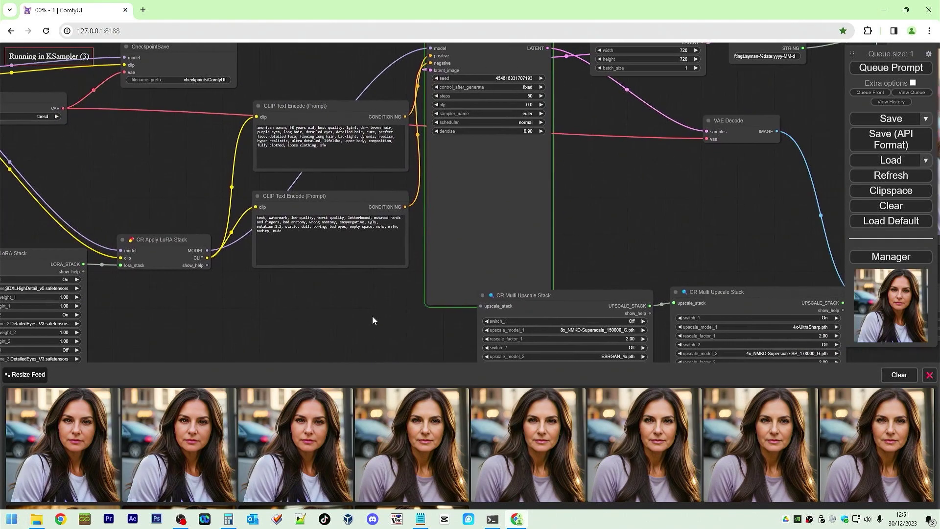
drag(633, 216, 627, 230)
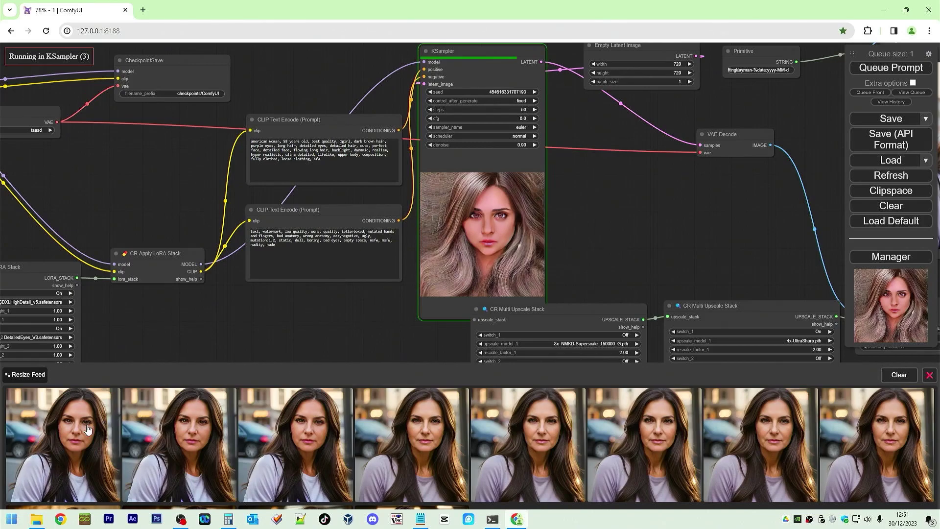
mouse_move(88, 429)
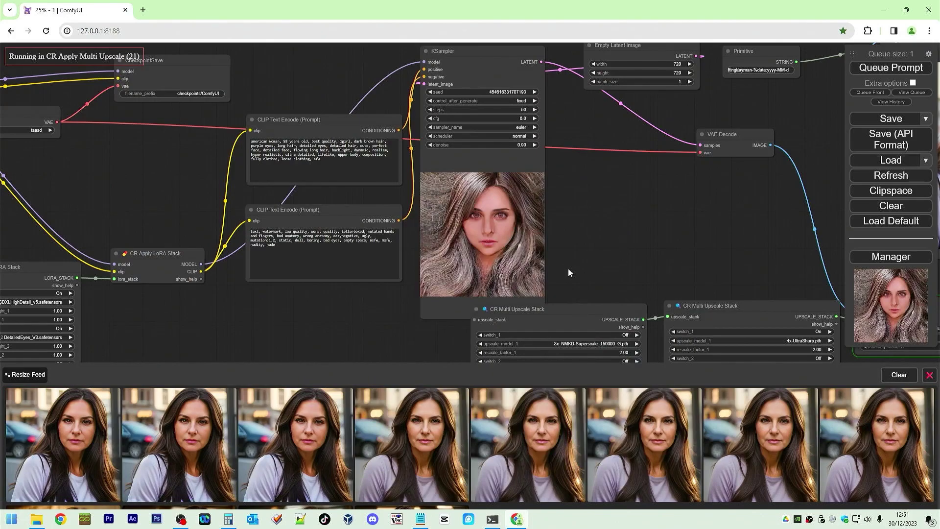
Widen the leftmost CR Model Merge Stack node to fit its full checkpoint names and turn its switch_2 off
drag(645, 254, 379, 212)
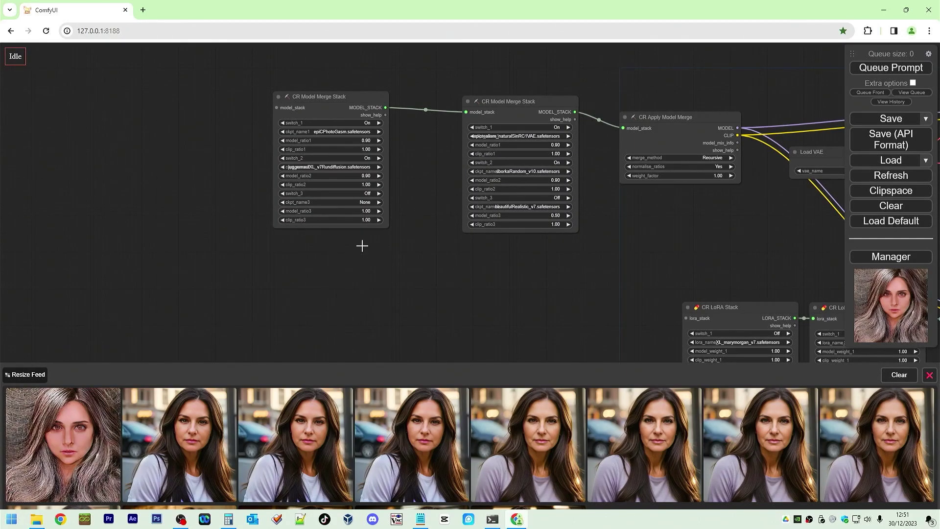
drag(388, 227, 436, 242)
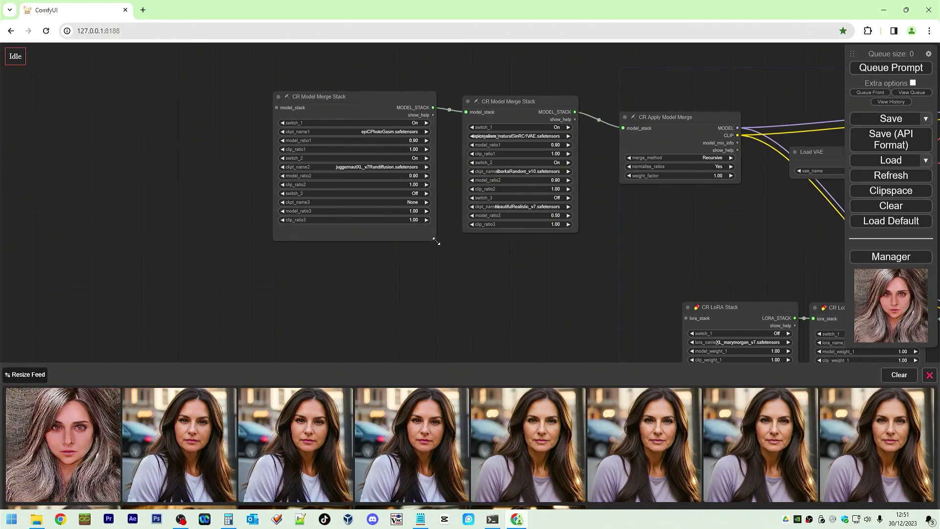
click(421, 164)
click(427, 157)
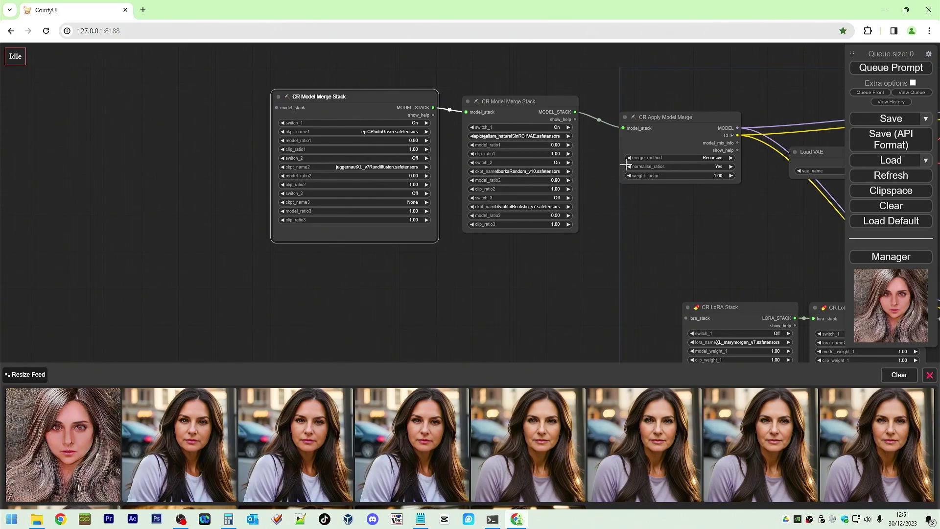
Queue the prompt again and follow the run from CheckpointSave to the KSampler preview
click(903, 68)
drag(704, 254, 287, 239)
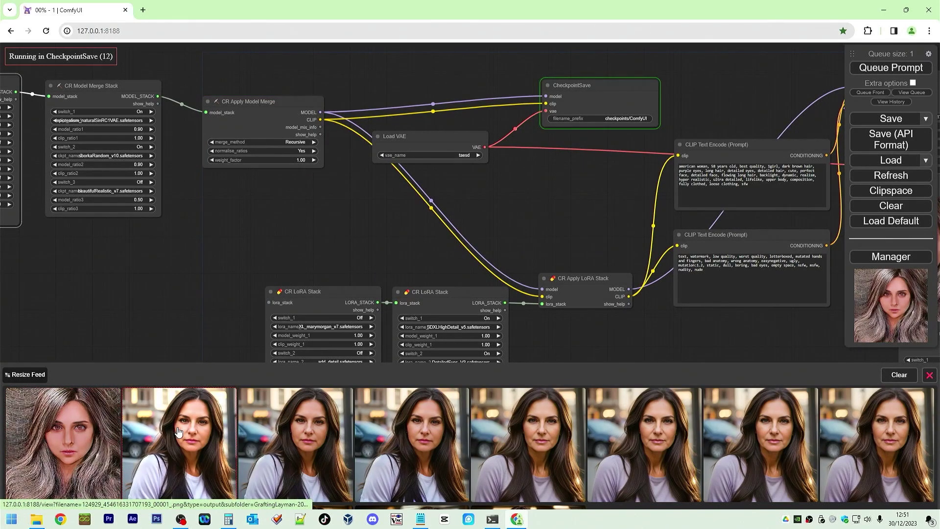
mouse_move(179, 432)
mouse_move(85, 431)
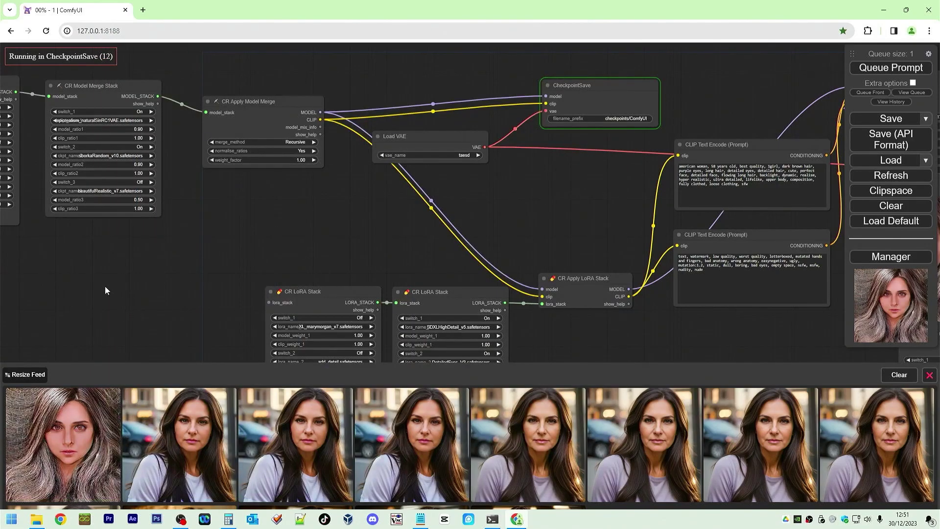
drag(105, 286, 0, 270)
drag(689, 337, 412, 312)
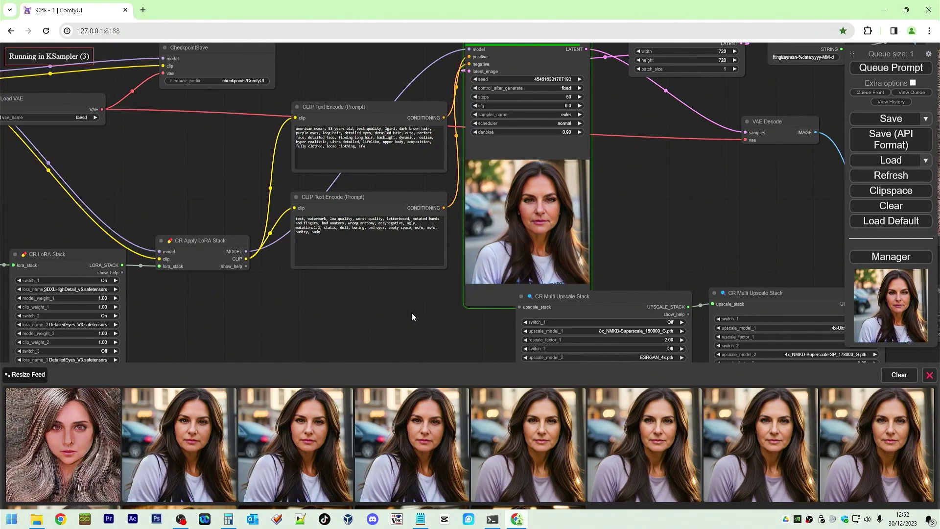
drag(412, 314, 377, 323)
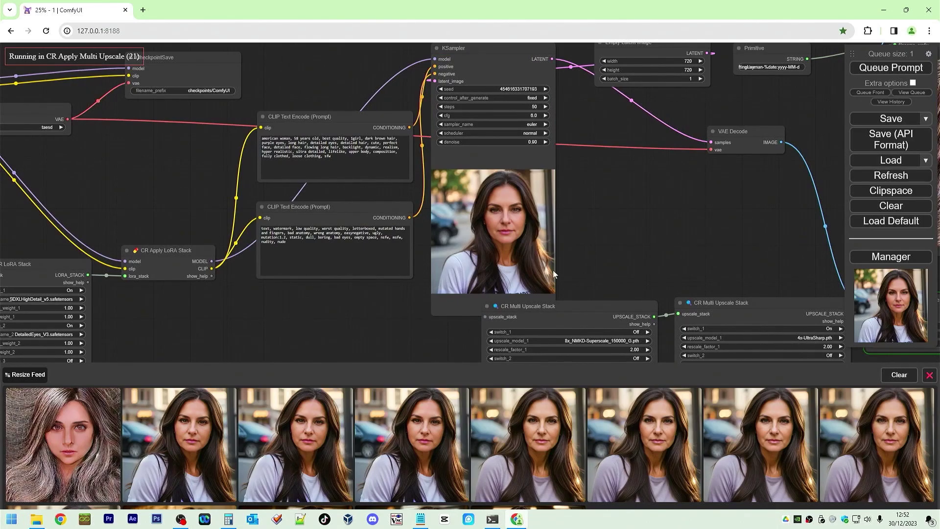
In the leftmost CR Model Merge Stack, choose epicrealism_pureEvolutionV5.safetensors for ckpt_name2 from the checkpoint list
drag(174, 201, 682, 210)
drag(214, 252, 515, 226)
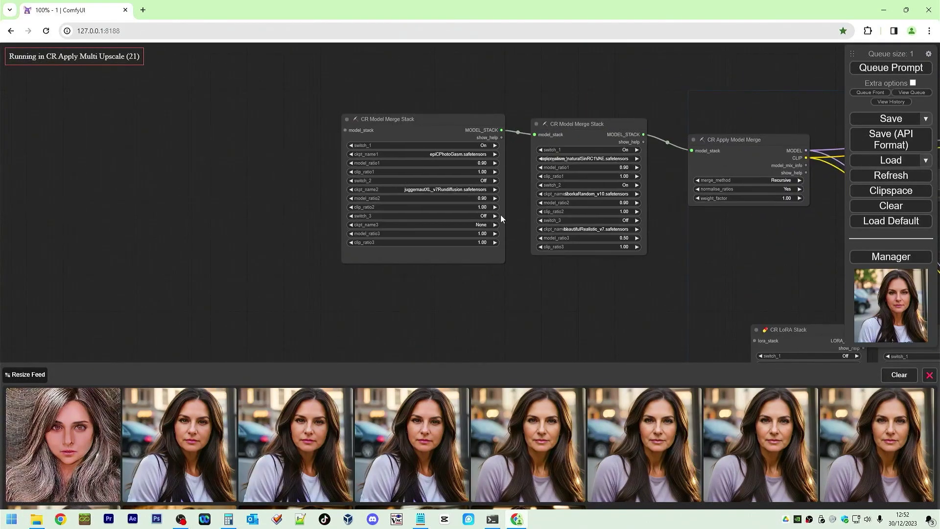
click(489, 190)
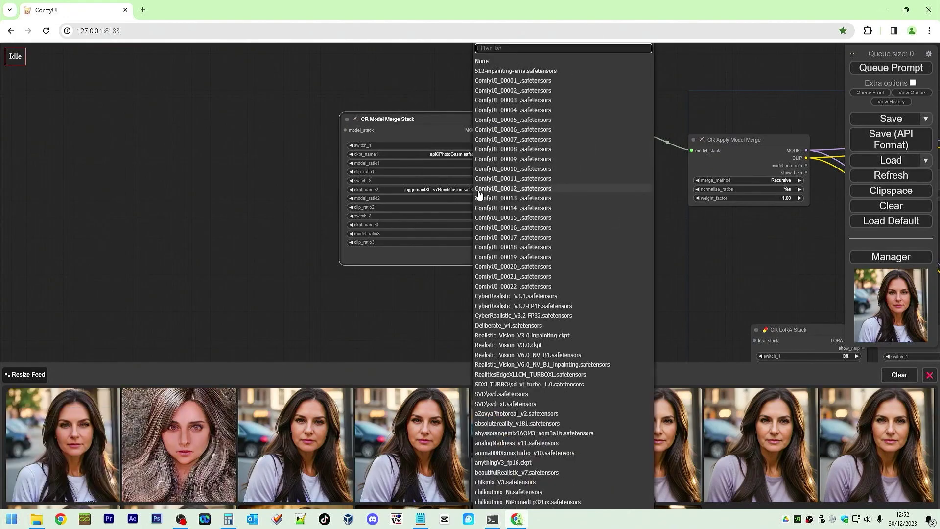
scroll(537, 422, down, 3)
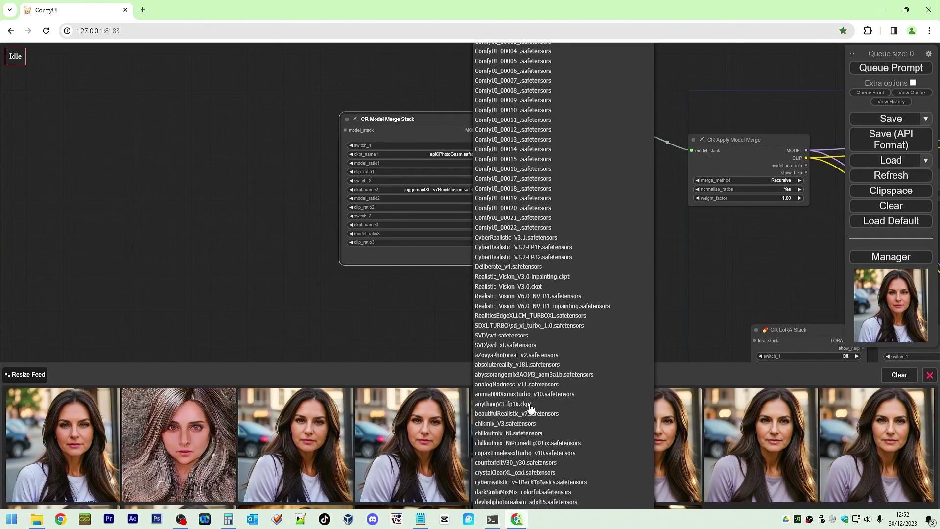
scroll(538, 426, down, 4)
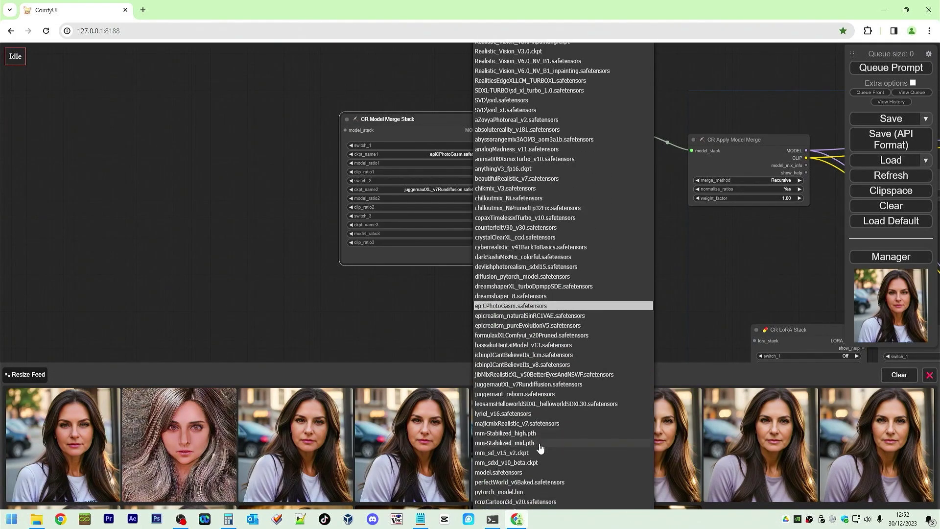
scroll(540, 445, down, 3)
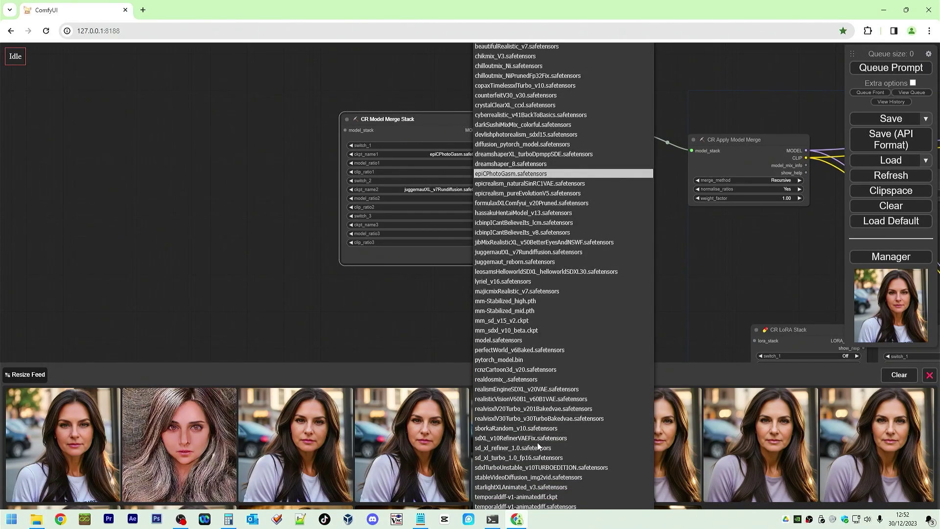
scroll(540, 472, down, 2)
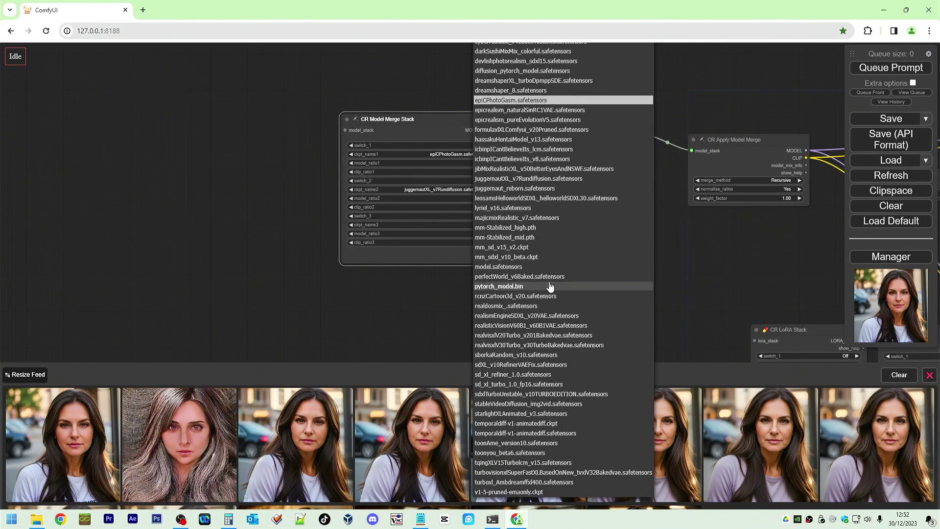
click(513, 120)
View the newest image in the feed enlarged, compare it with the earlier results, and close the viewer
drag(717, 275, 139, 265)
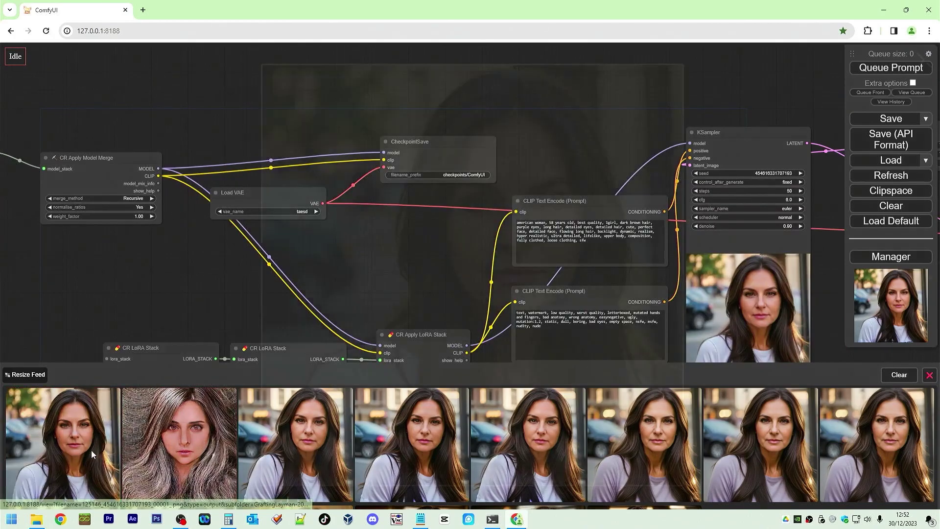
click(90, 451)
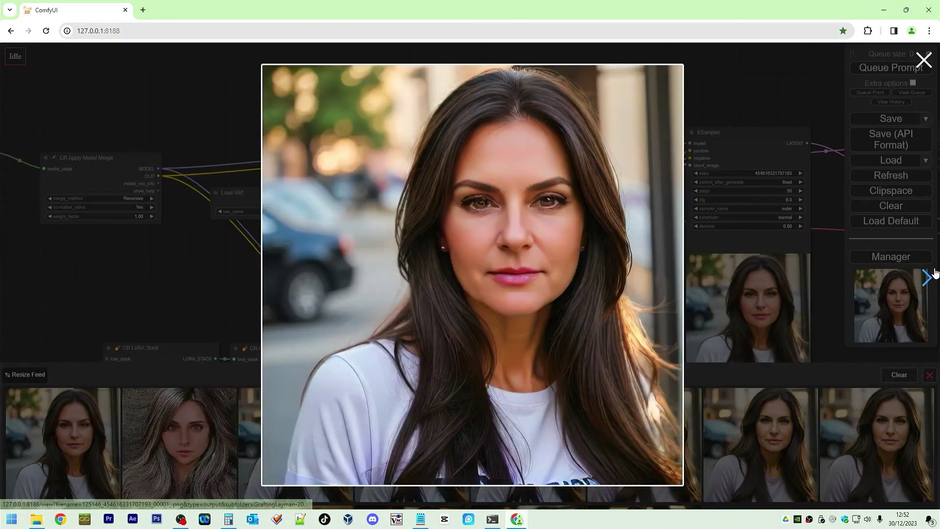
click(932, 277)
click(932, 277)
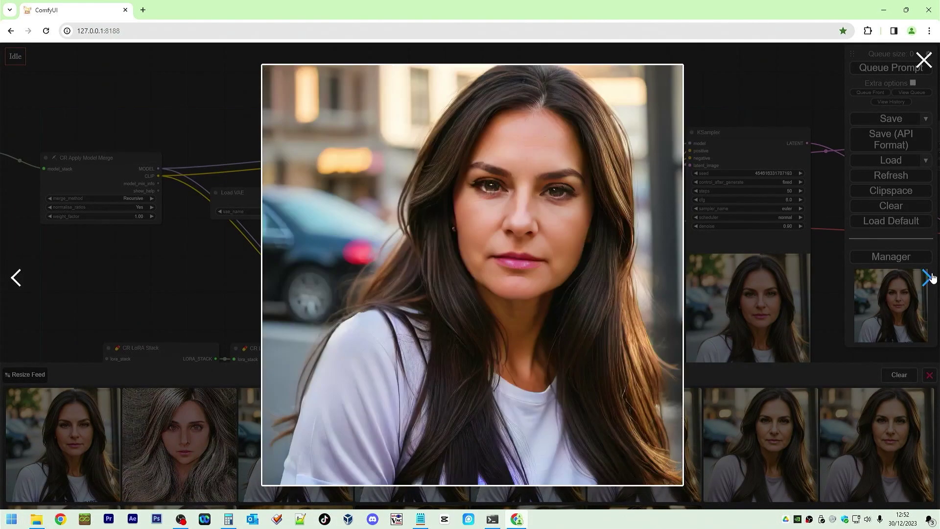
click(17, 280)
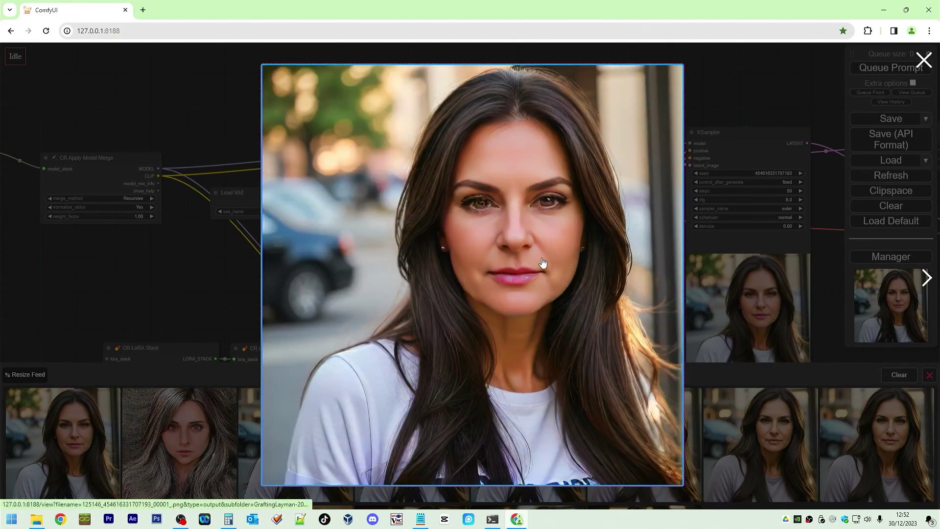
click(924, 60)
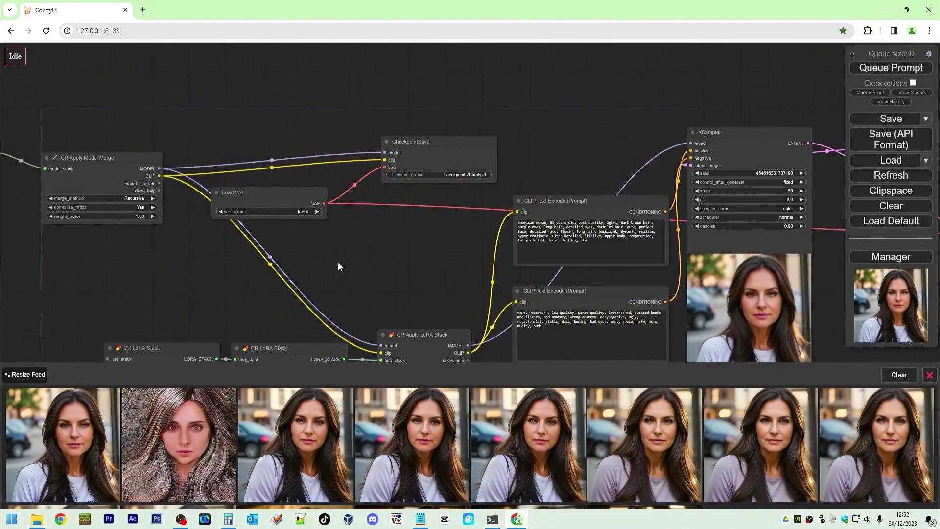
Widen the second CR Model Merge Stack node to fit its full checkpoint names and reposition both merge stack nodes clear of CR Apply Model Merge
drag(328, 269, 732, 240)
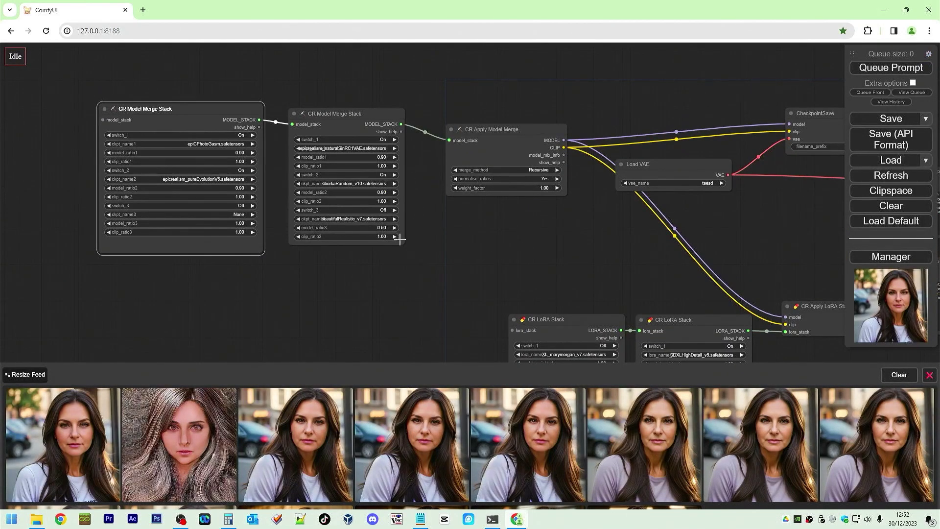
drag(403, 244, 471, 263)
drag(410, 115, 451, 113)
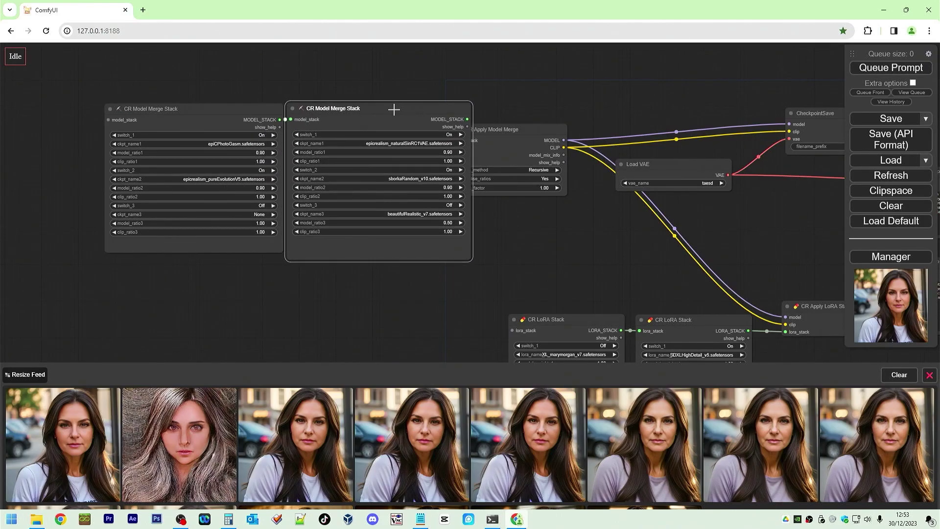
drag(226, 112, 180, 106)
drag(357, 113, 314, 104)
Queue the prompt and follow the run from CR Apply Model Merge through the KSampler to CR Apply Multi Upscale
click(896, 68)
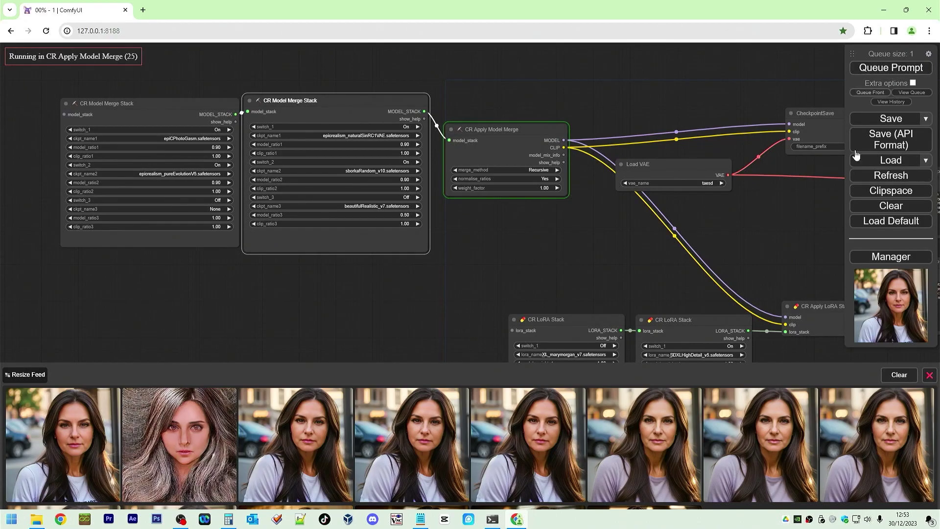
drag(806, 246, 354, 187)
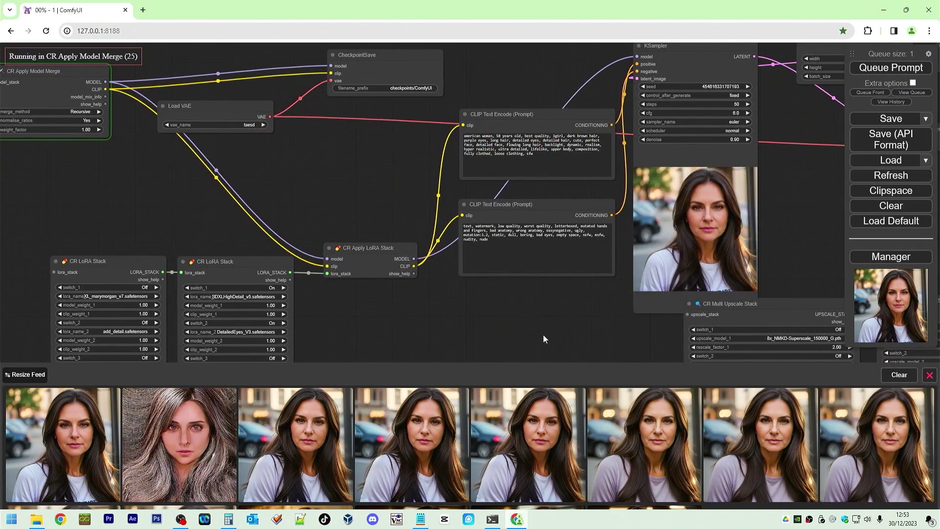
drag(559, 334, 518, 335)
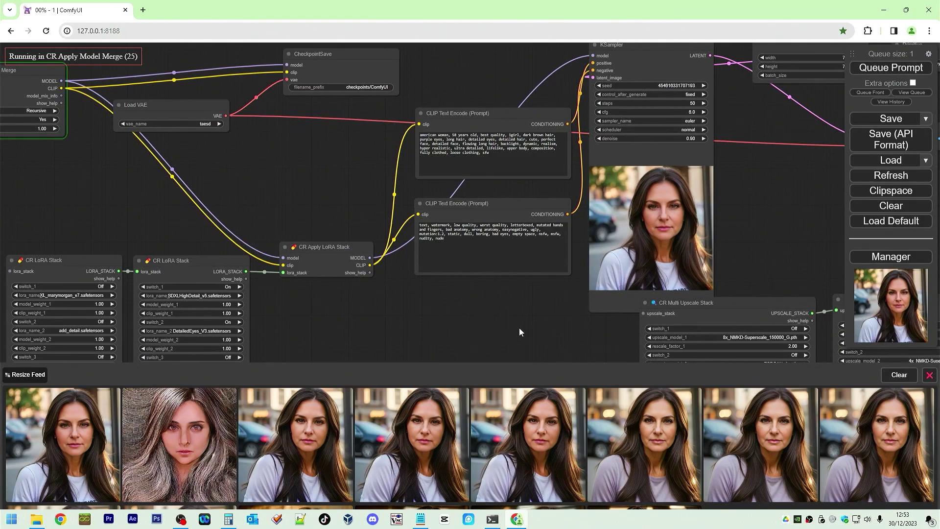
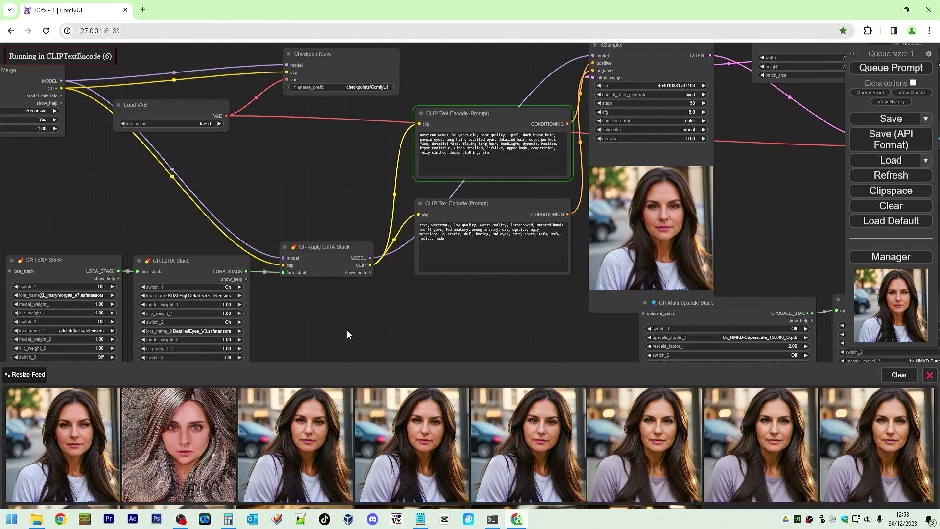
drag(515, 334, 334, 333)
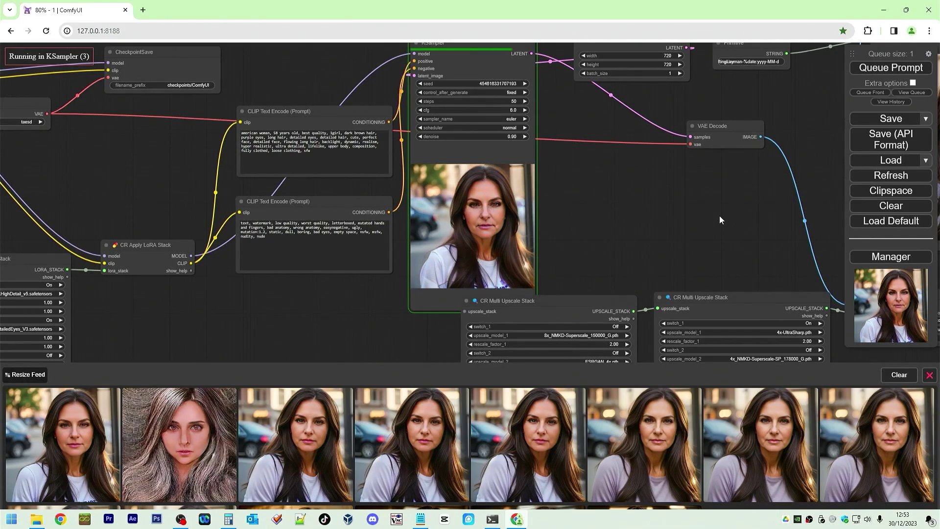
drag(683, 223, 529, 240)
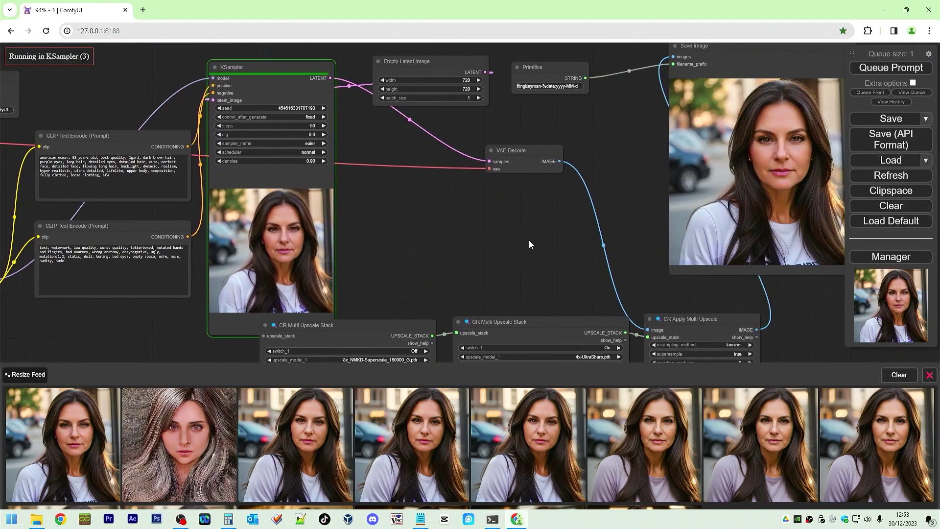
scroll(529, 240, down, 3)
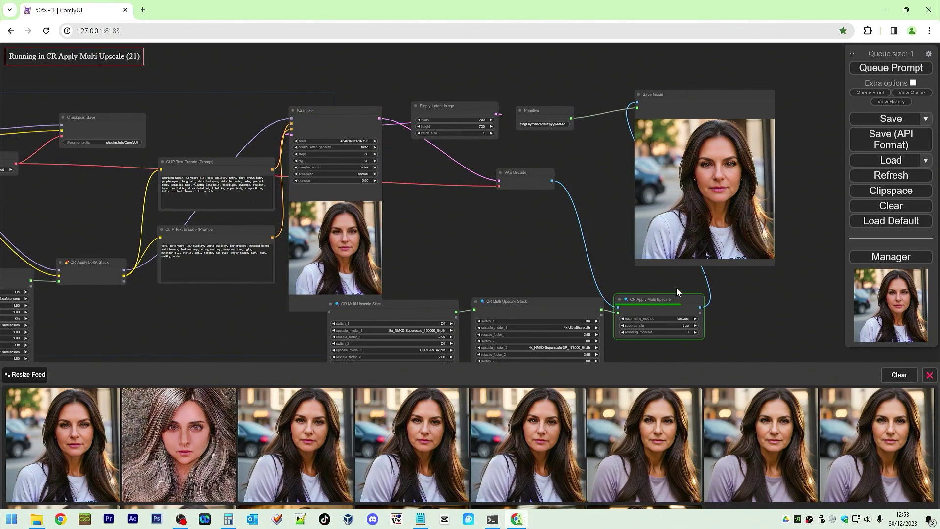
Remove the first CR Multi Upscale Stack node, keeping the one connected to CR Apply Multi Upscale
right_click(418, 306)
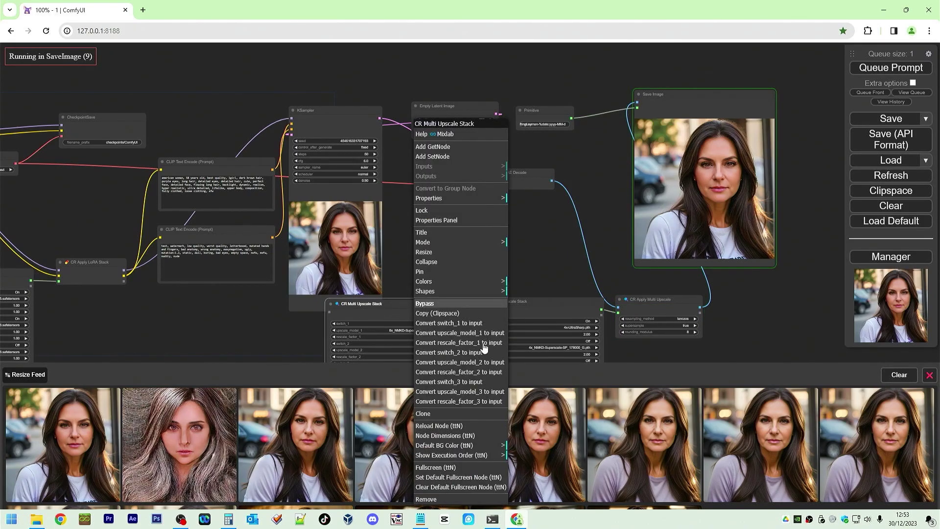
drag(474, 278, 457, 235)
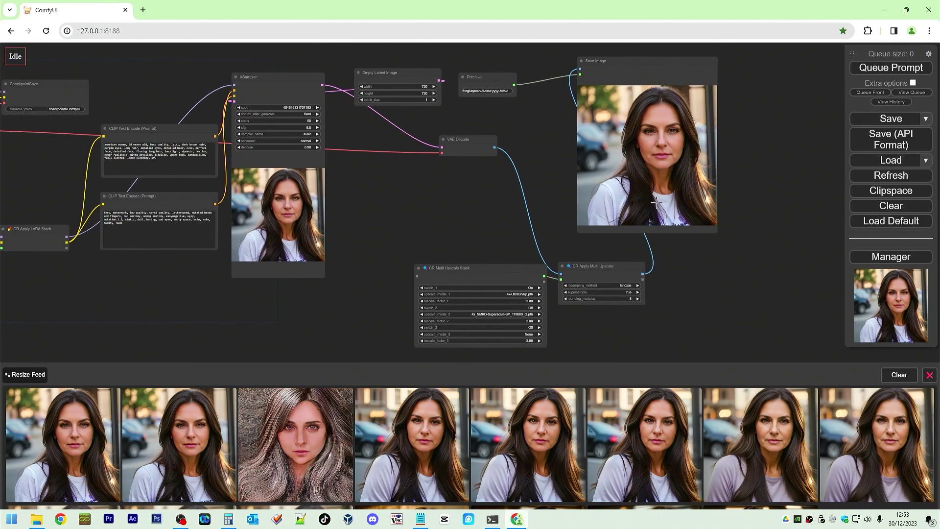
Enlarge an image from the start of the feed and switch back and forth between the two newest results to compare them
click(114, 430)
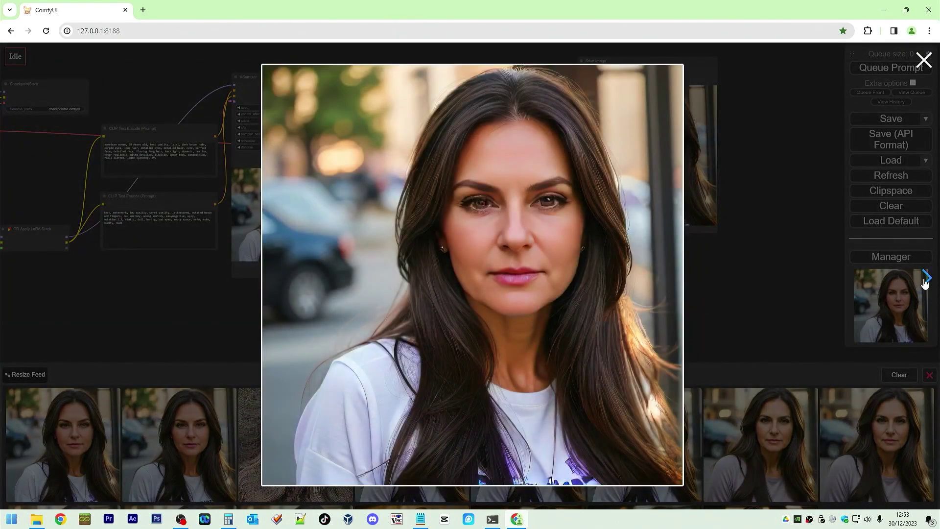
click(926, 278)
click(14, 288)
click(928, 279)
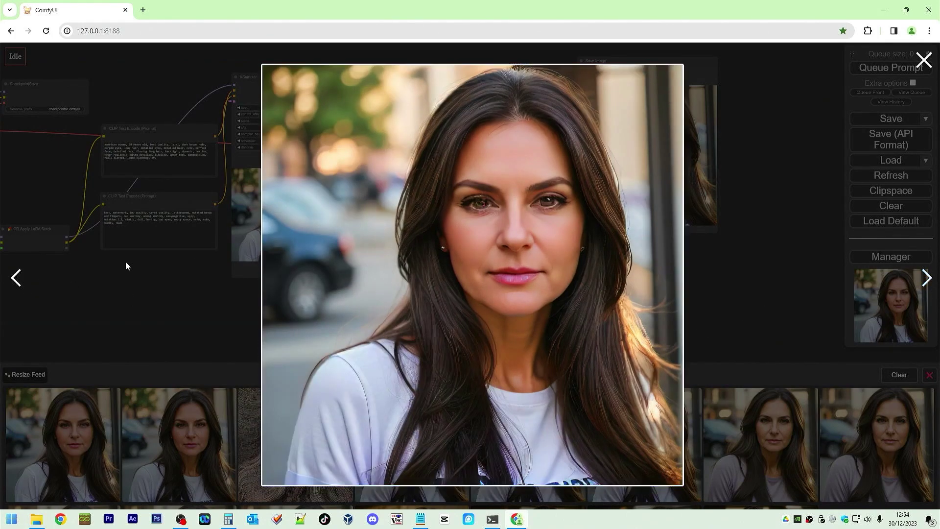
click(19, 278)
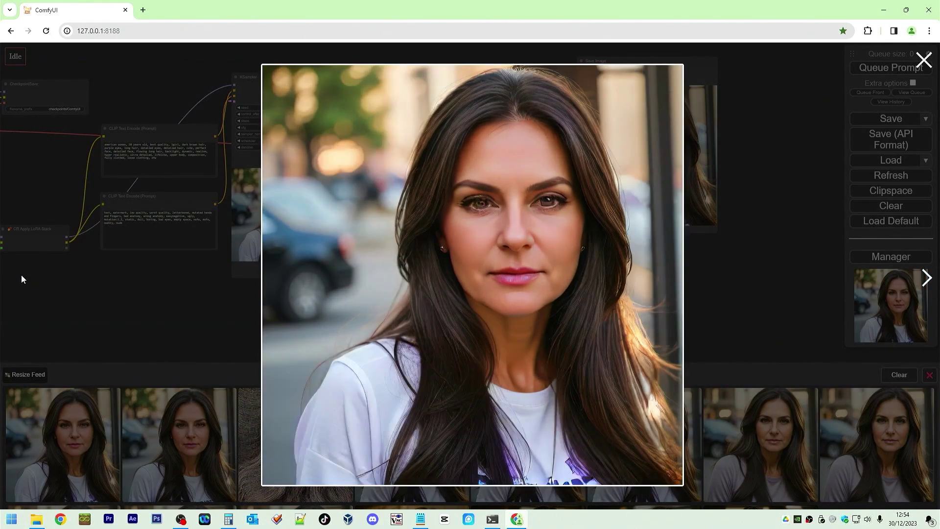
click(927, 279)
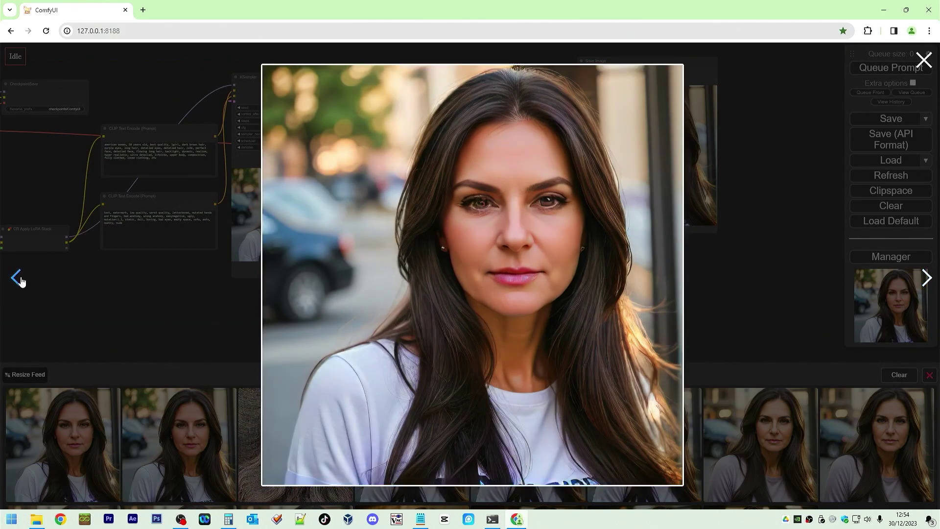
Open the enlarged image at full size in its own tab, inspect the face up close, and close the tab and viewer
click(503, 211)
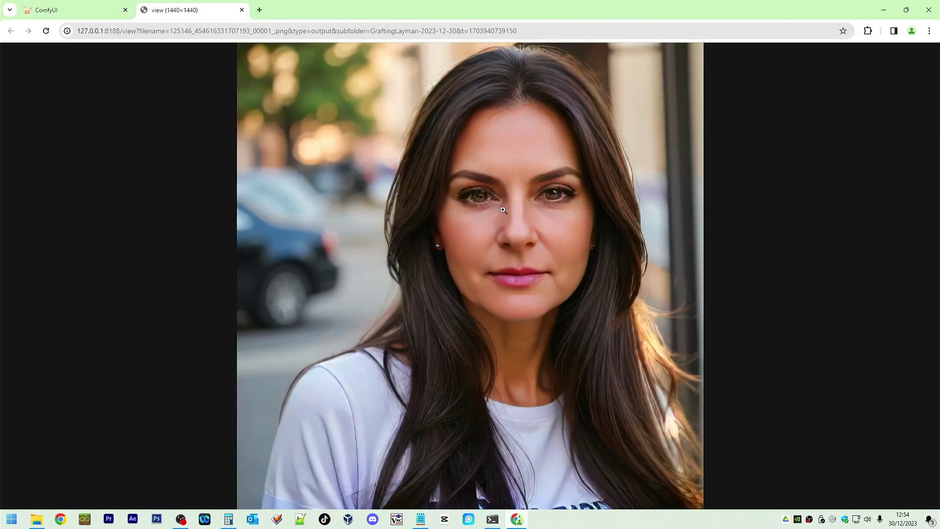
click(482, 201)
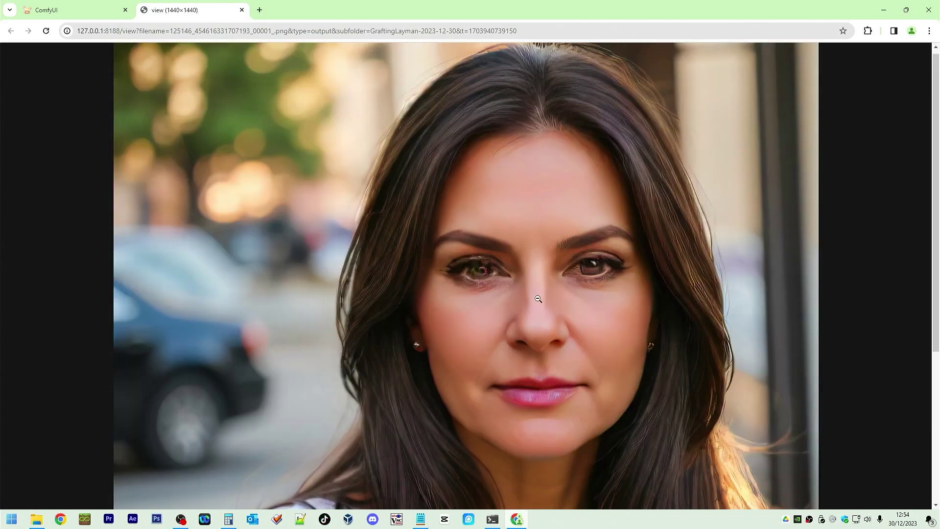
click(242, 10)
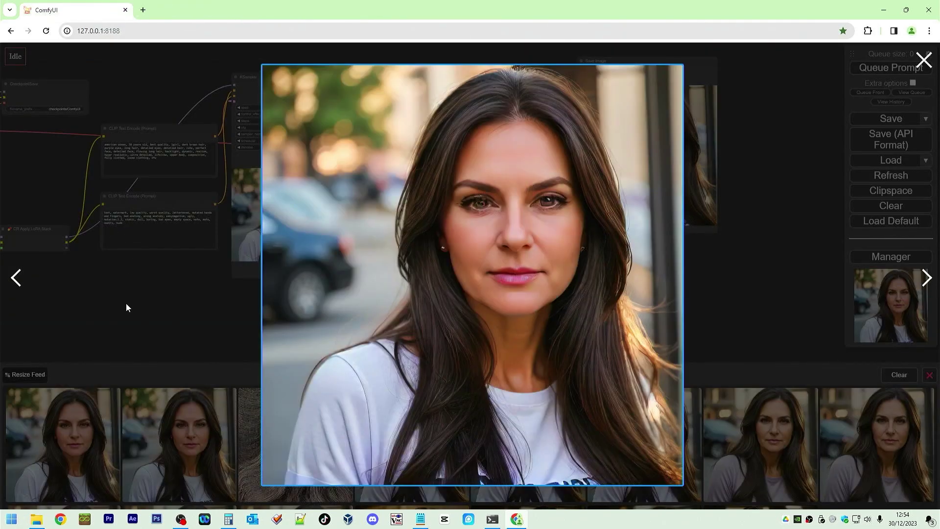
click(126, 308)
drag(180, 292, 720, 293)
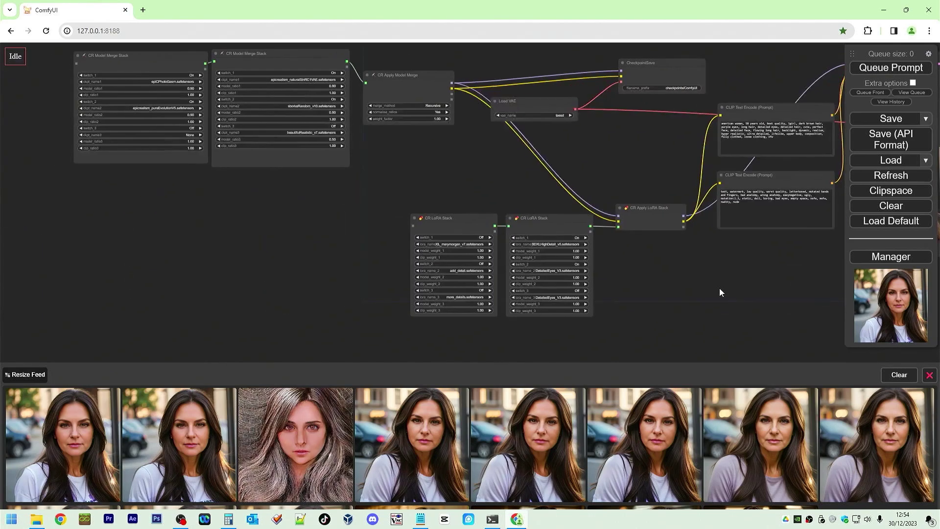
scroll(523, 298, up, 10)
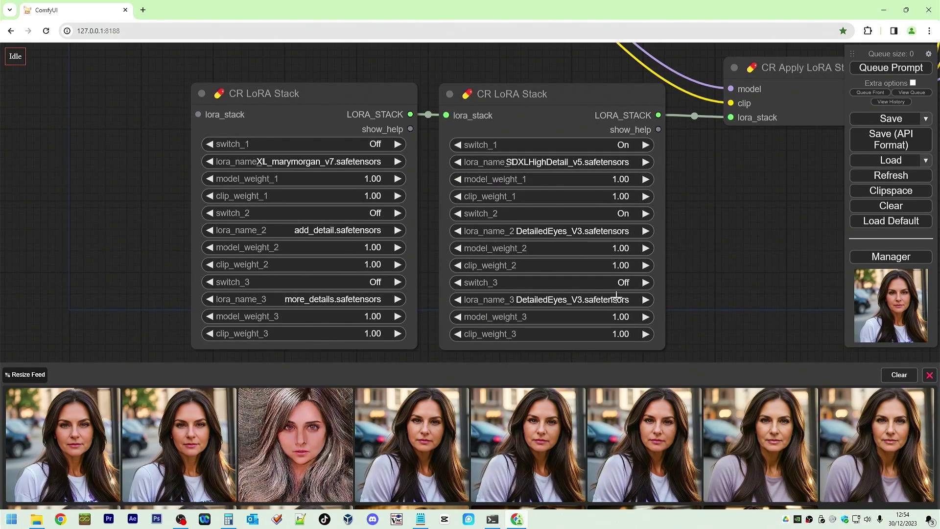
click(620, 251)
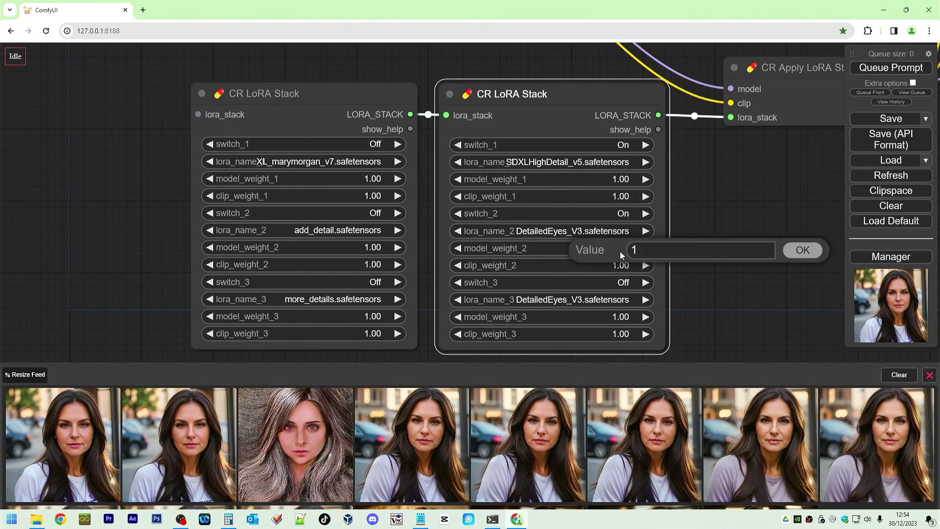
click(625, 333)
click(624, 317)
double_click(659, 310)
click(738, 262)
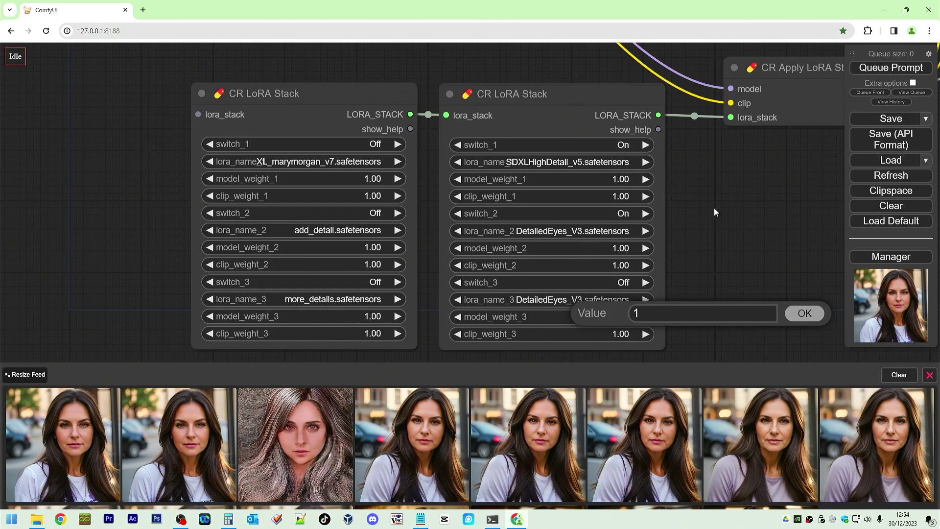
click(792, 312)
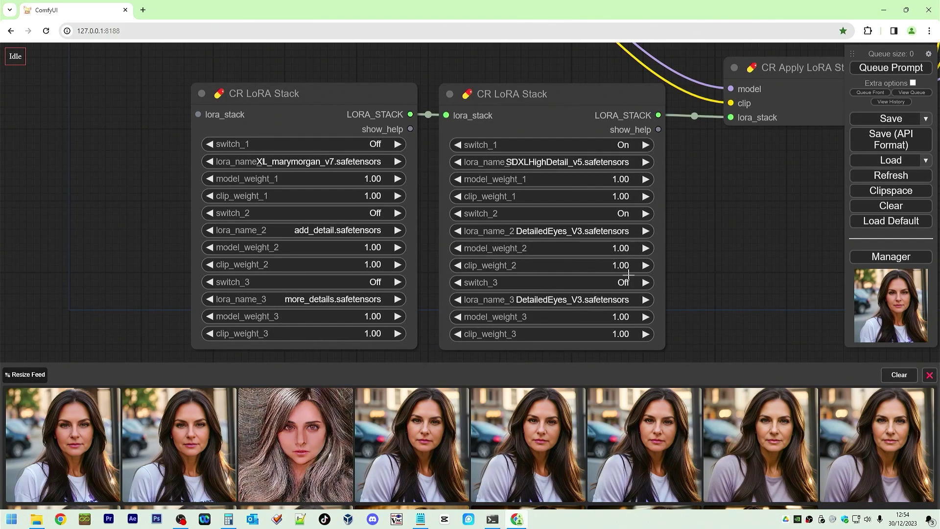
Turn off switch_1 for the SDXLHighDetail_v5 LoRA in the second CR LoRA Stack, queue the prompt, and follow the run to the KSampler preview
click(643, 145)
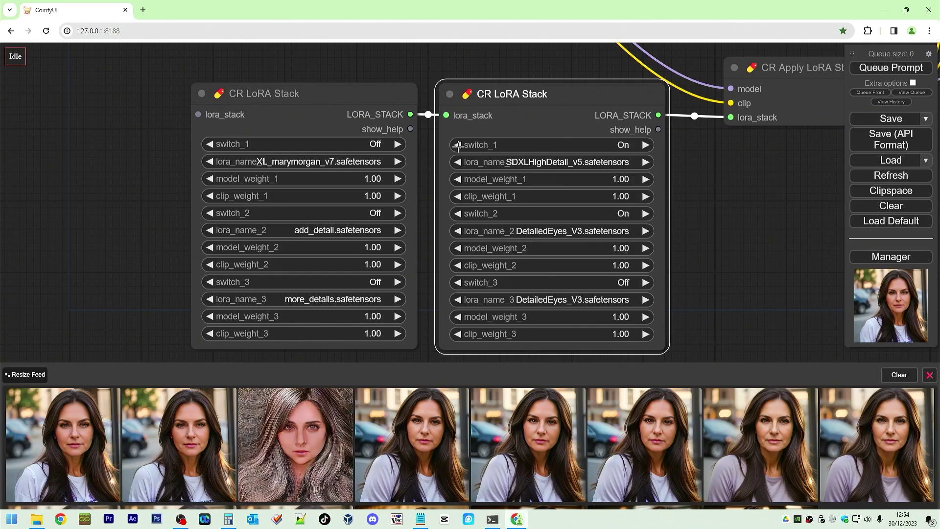
click(891, 68)
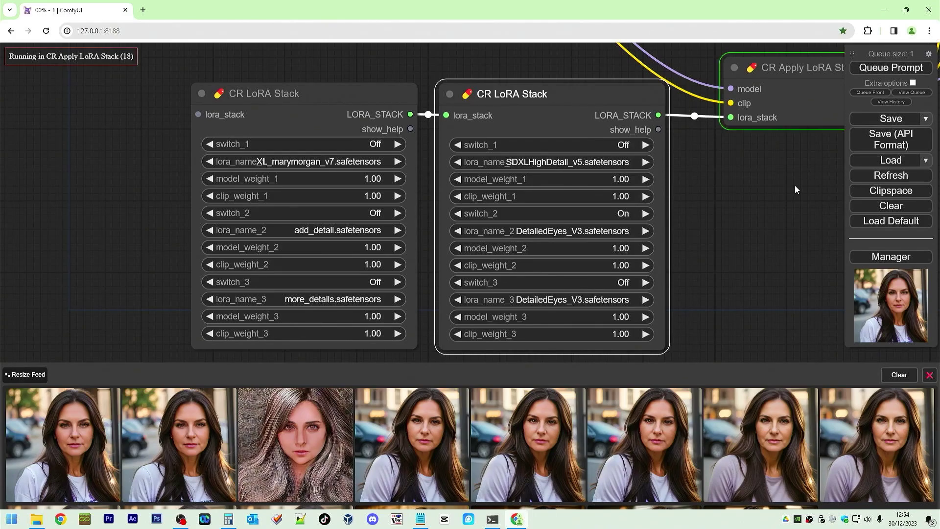
drag(772, 190, 288, 275)
drag(744, 278, 358, 287)
drag(783, 174, 794, 219)
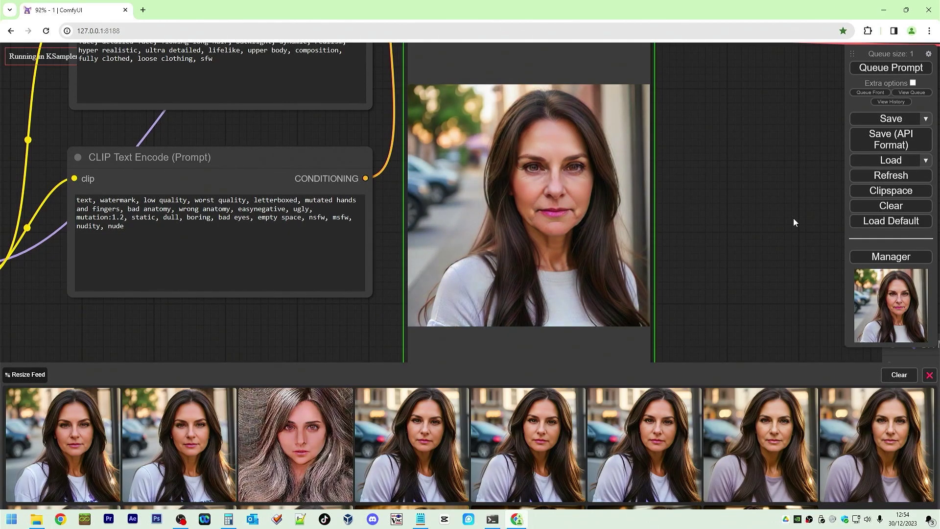
Open the newly generated image at full size in its own tab, inspect the eyes and skin up close, and return to the workflow
mouse_move(68, 432)
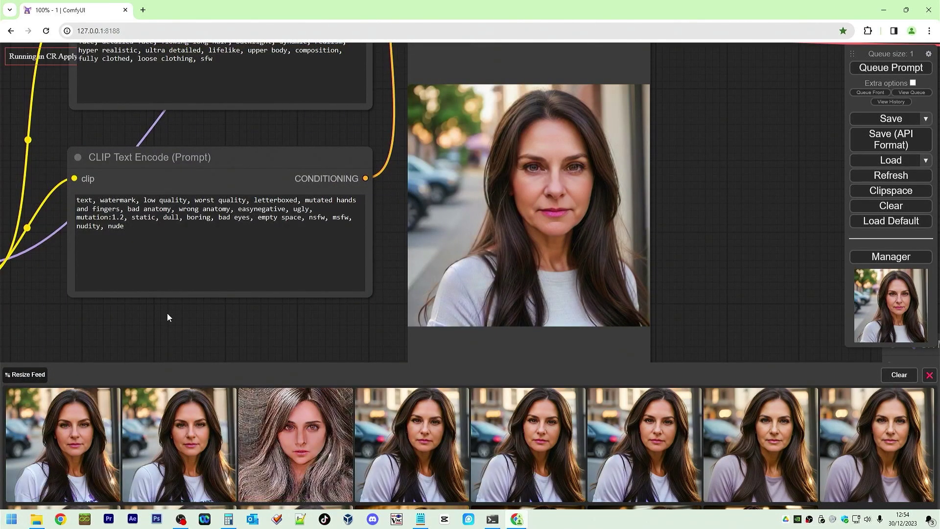
click(89, 424)
click(472, 224)
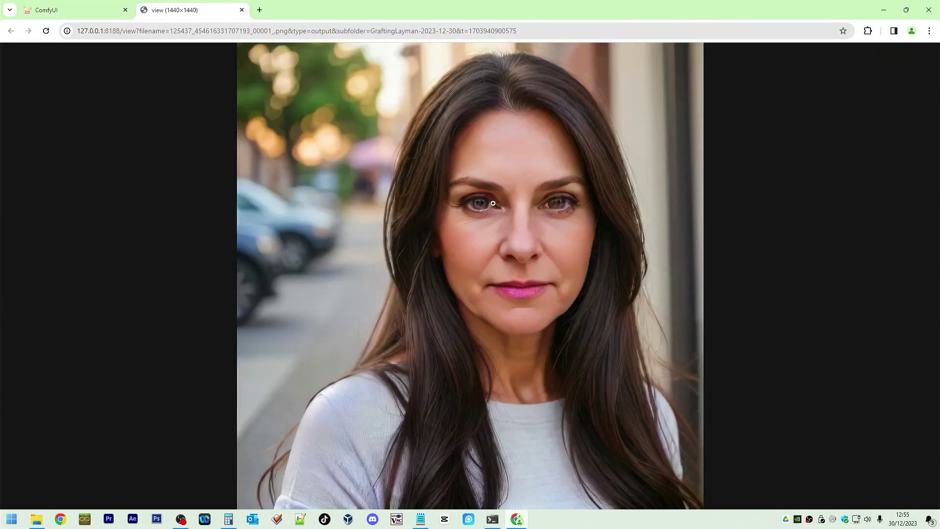
click(494, 204)
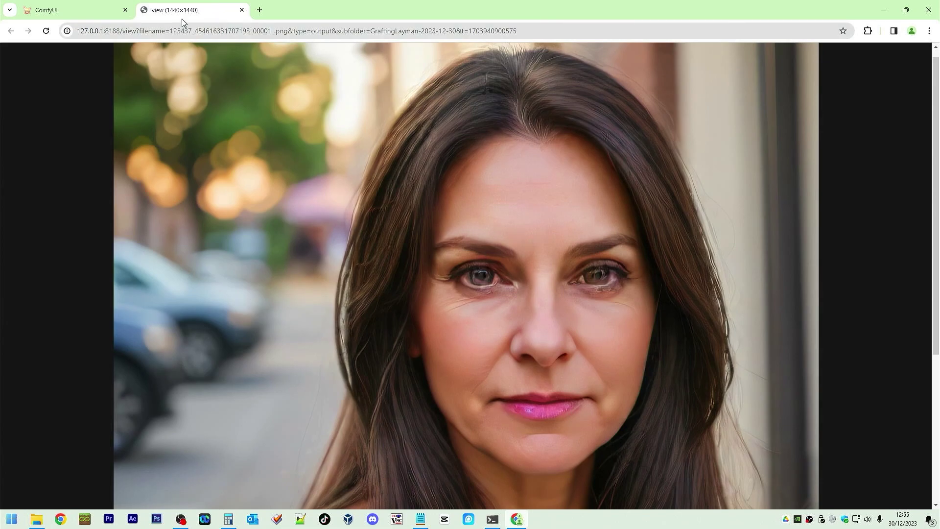
click(242, 10)
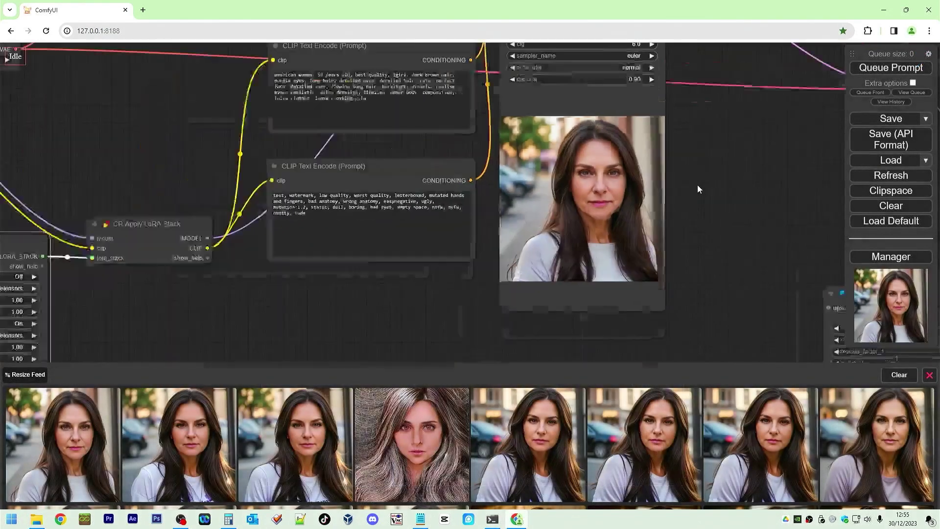
Auto-arrange the workflow's nodes with the float right layout
scroll(697, 184, down, 5)
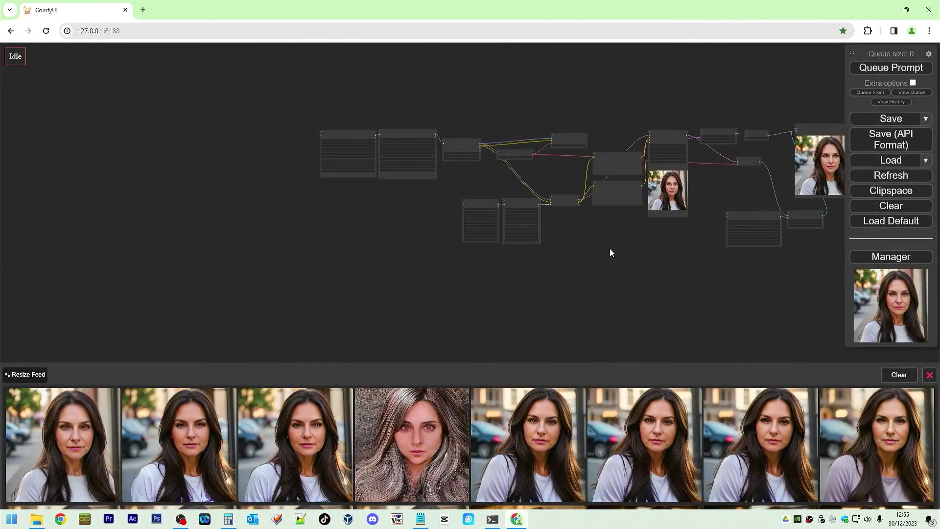
scroll(611, 247, up, 3)
drag(611, 247, 613, 335)
right_click(596, 293)
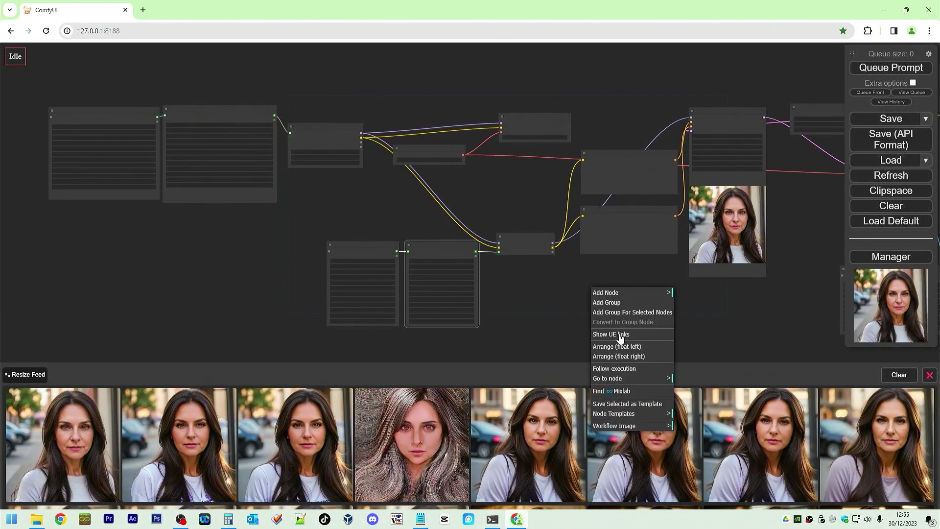
click(630, 356)
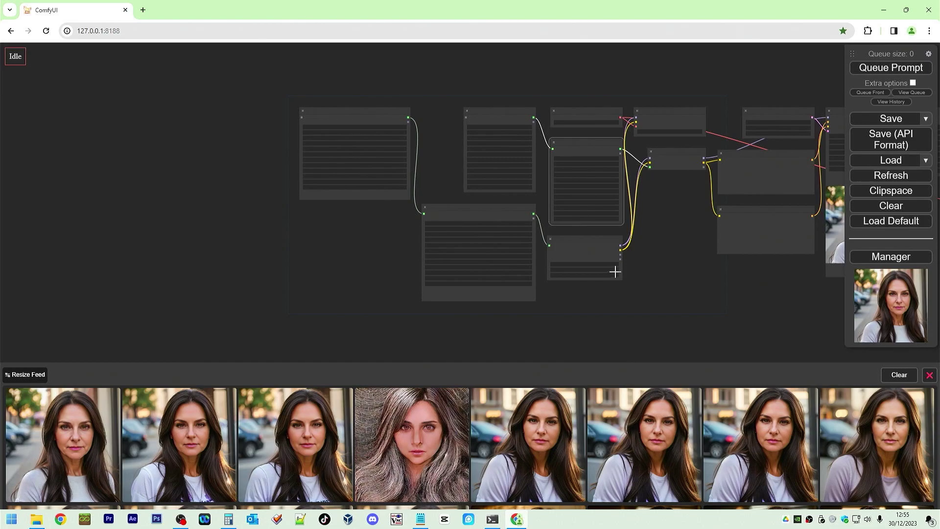
Auto-arrange the workflow's nodes with the float left layout and view the whole graph
right_click(657, 270)
click(691, 325)
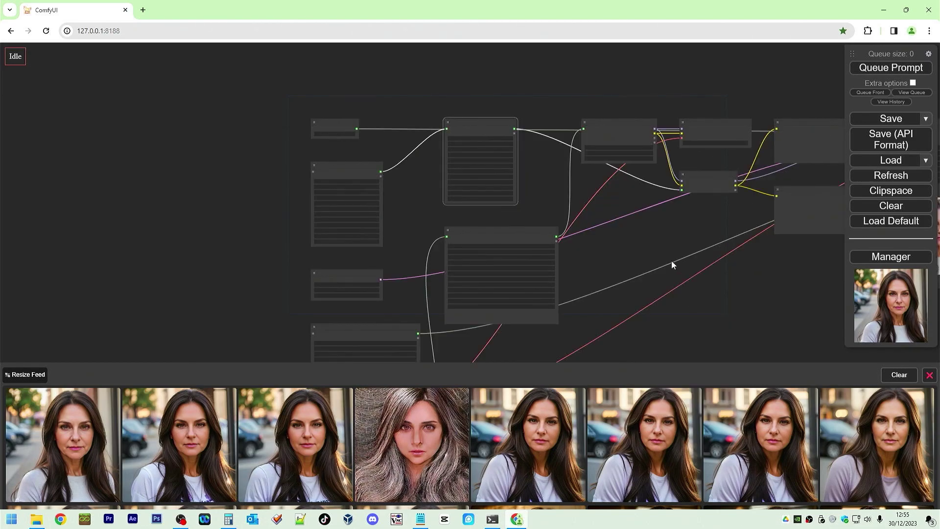
scroll(672, 260, down, 3)
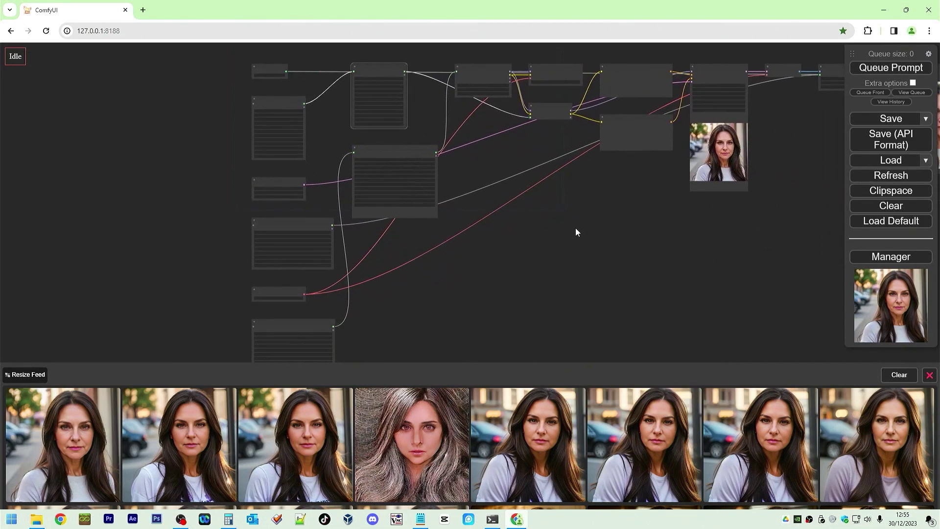
Move the CR Multi Upscale Stack node from the first column to just below the CR Apply Multi Upscale node
scroll(576, 232, down, 4)
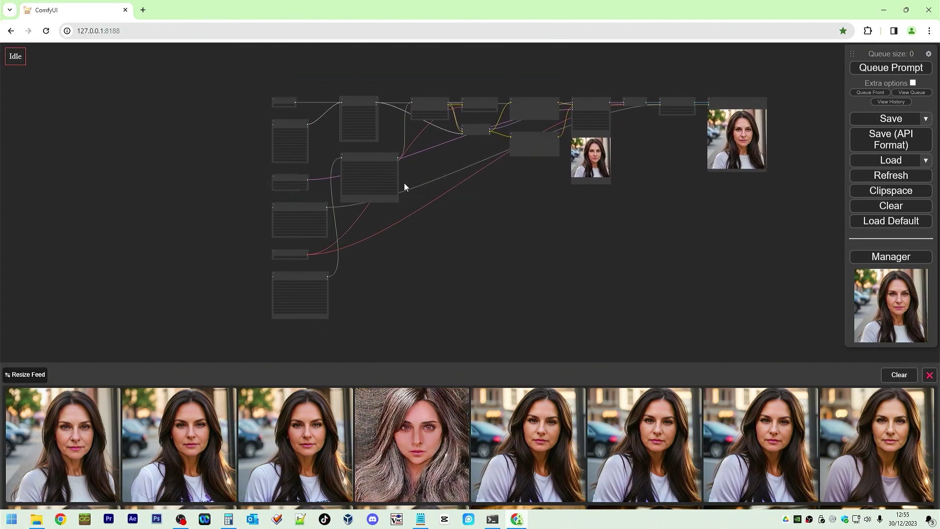
scroll(404, 183, up, 10)
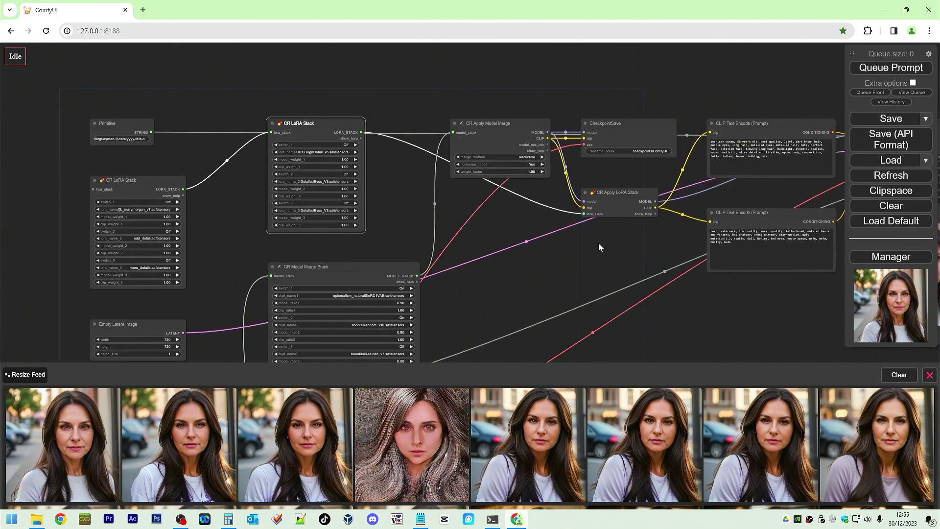
drag(776, 336, 292, 232)
scroll(353, 277, down, 10)
drag(121, 219, 472, 154)
click(590, 240)
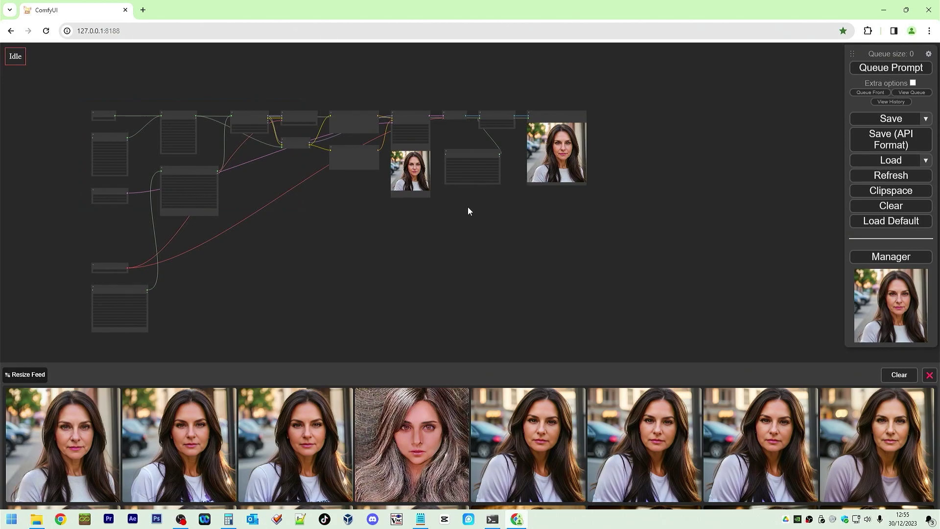
Line up the second CR Model Merge Stack and CR Apply Model Merge beside the first merge stack, and level the two CR LoRA Stack nodes
drag(186, 170, 198, 289)
drag(252, 115, 270, 290)
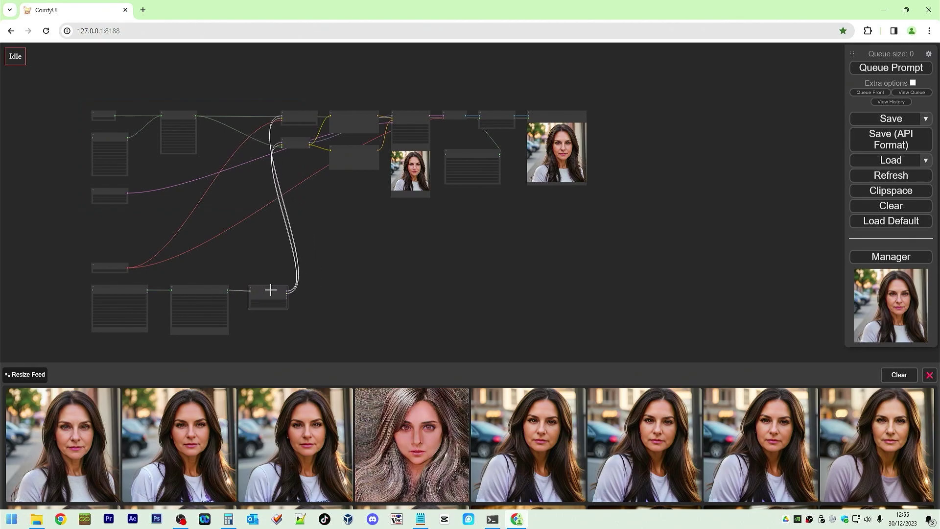
drag(170, 114, 169, 136)
Move the Primitive node below the CR Multi Upscale Stack and the Empty Latent Image node above the positive prompt node
drag(105, 111, 482, 208)
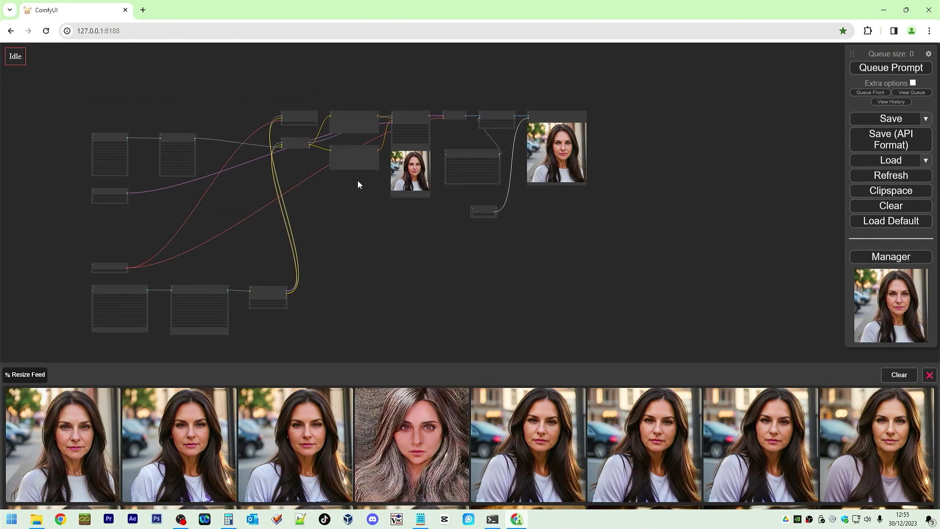
drag(116, 192, 363, 83)
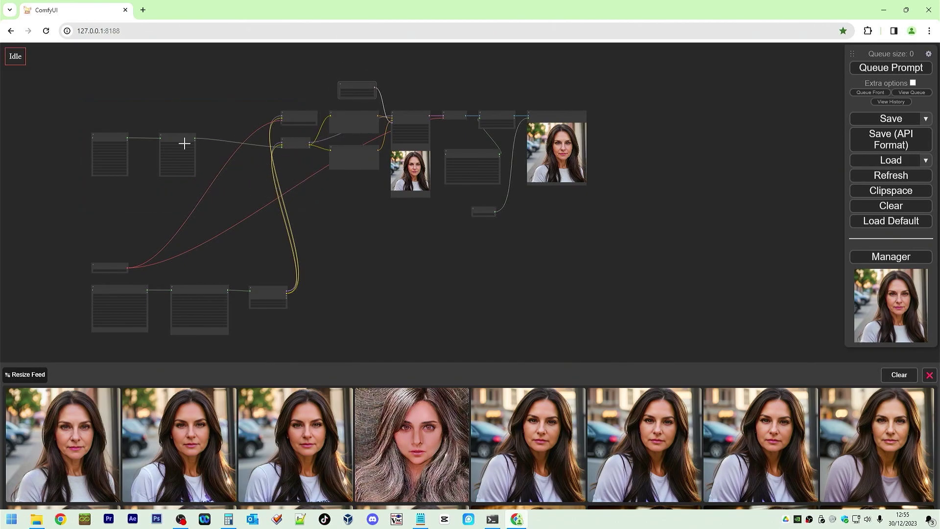
Bring both CR LoRA Stack nodes close to CR Apply LoRA Stack and place Load VAE above the CheckpointSave node
drag(178, 139, 241, 162)
drag(115, 140, 198, 168)
drag(111, 265, 255, 59)
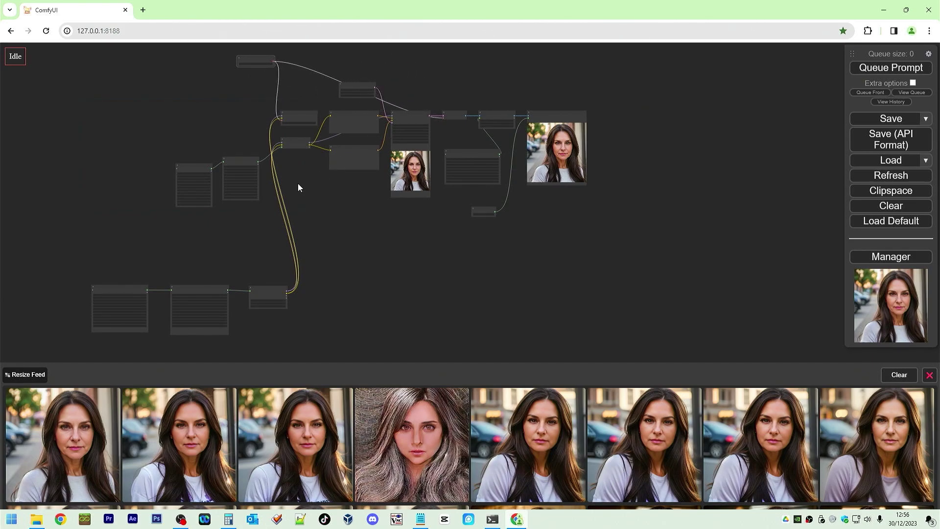
Place CR Apply Model Merge below CR Apply LoRA Stack, with both CR Model Merge Stack nodes in a row beneath the aligned CR LoRA Stack nodes
drag(260, 291, 290, 179)
drag(202, 290, 253, 211)
drag(200, 170, 201, 159)
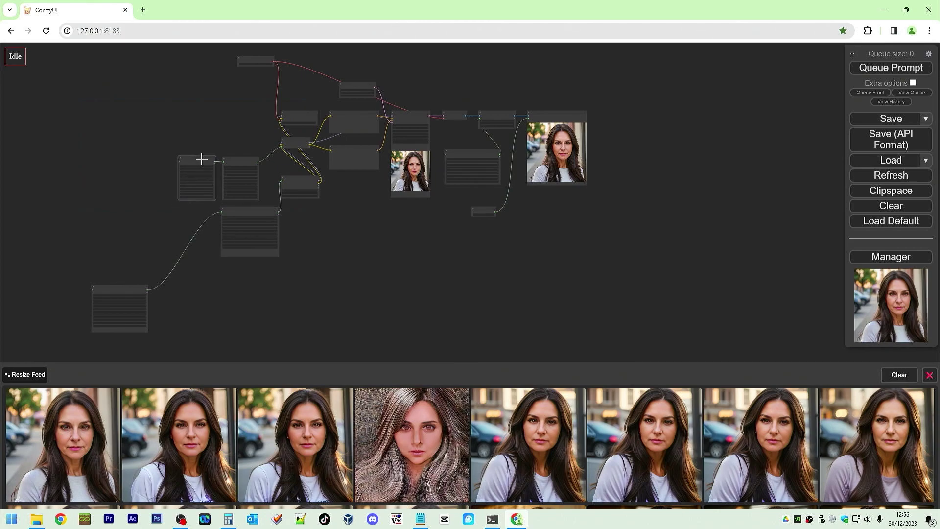
drag(142, 288, 224, 210)
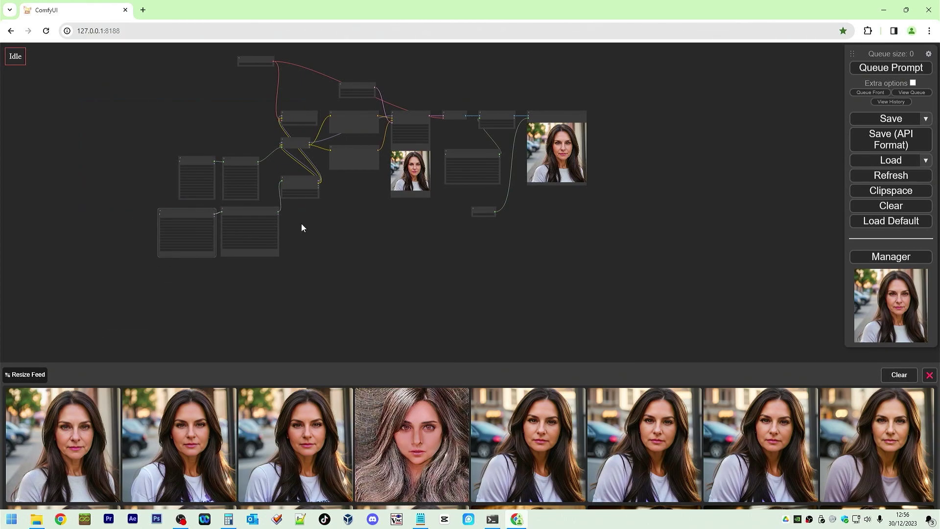
Reposition Load VAE just before the CheckpointSave node and Empty Latent Image beneath the negative prompt node
scroll(401, 247, up, 3)
scroll(377, 216, up, 3)
drag(378, 216, 429, 309)
drag(232, 102, 232, 154)
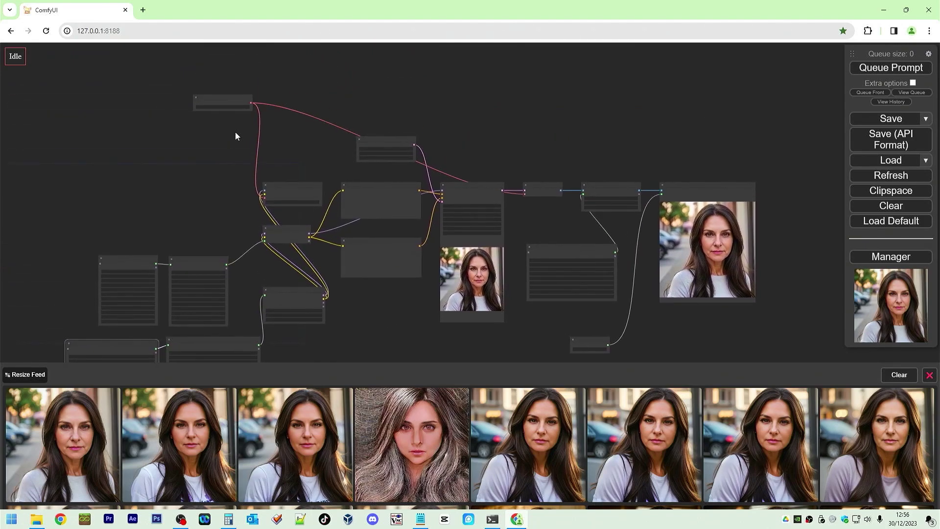
drag(234, 98, 223, 174)
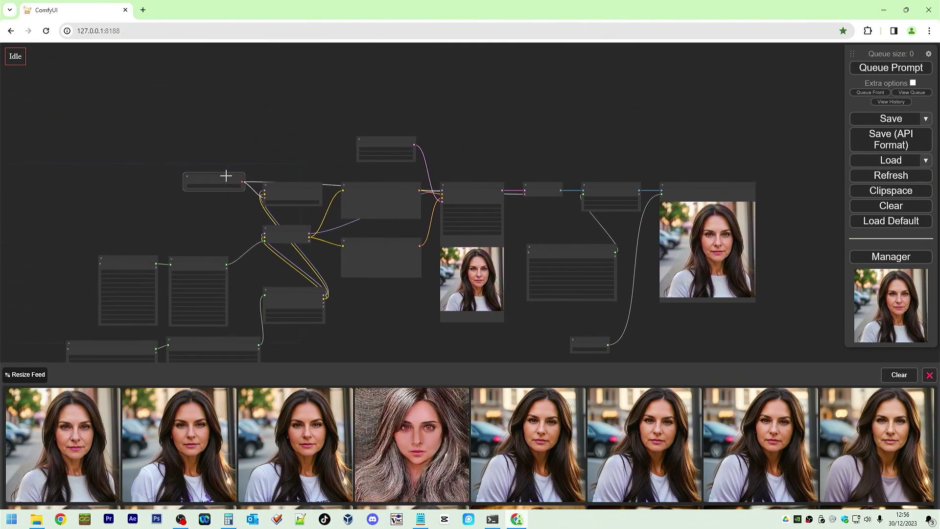
drag(393, 138, 393, 296)
Stack VAE Decode, CR Apply Multi Upscale, Primitive and CR Multi Upscale Stack in a column beside the KSampler, with Save Image next to them
drag(445, 346, 471, 245)
drag(611, 154, 593, 176)
drag(630, 97, 618, 114)
mouse_move(556, 89)
mouse_down()
mouse_move(541, 98)
mouse_move(504, 247)
mouse_move(457, 250)
mouse_move(571, 93)
mouse_move(541, 92)
mouse_up()
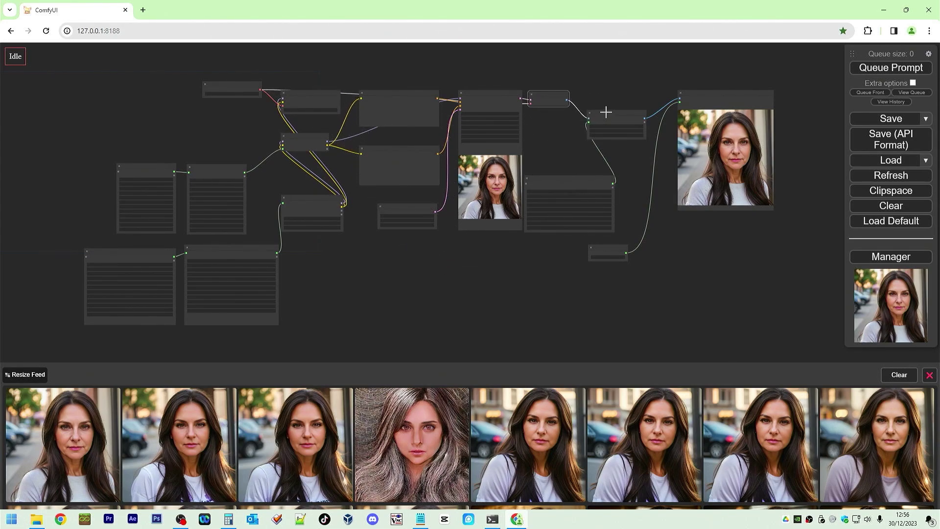
drag(605, 112, 546, 120)
drag(712, 102, 662, 96)
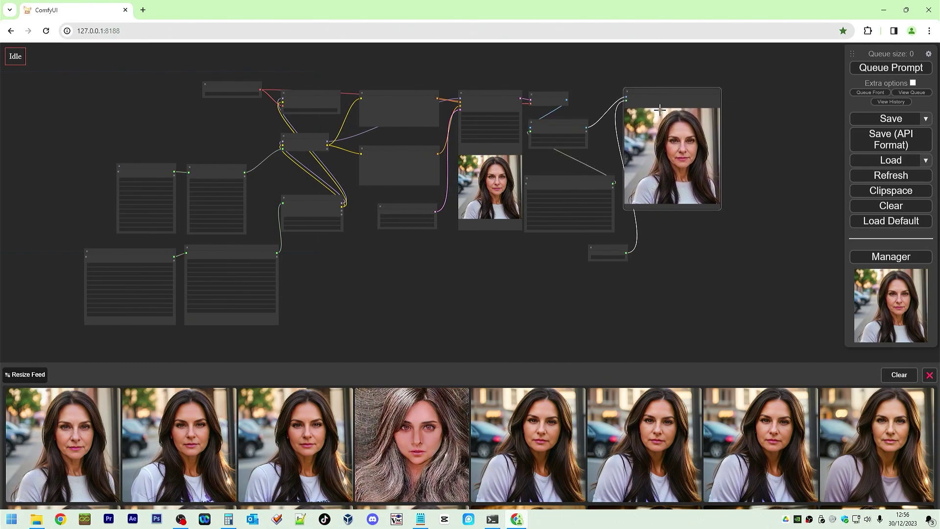
drag(612, 244, 557, 158)
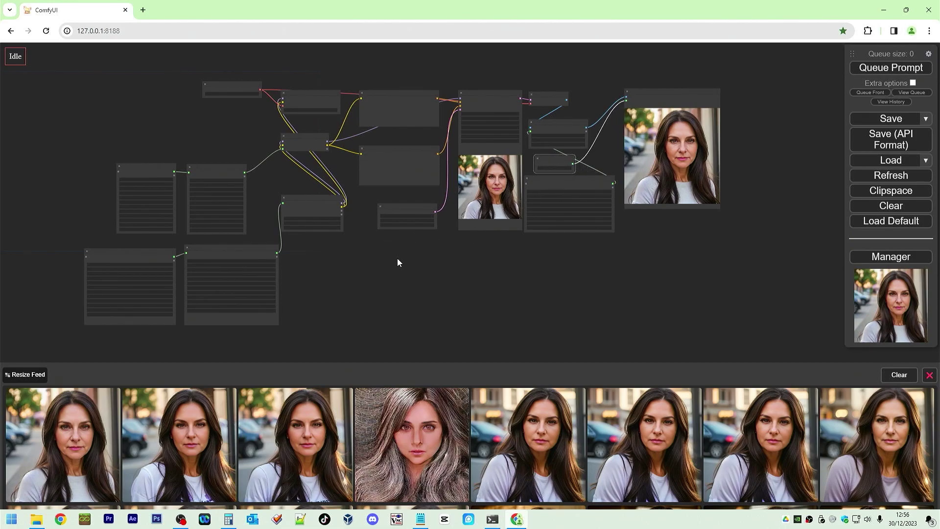
Shift CR Apply Model Merge and both CR Model Merge Stack nodes closer to the Empty Latent Image node, keeping them in connection order
scroll(398, 263, up, 1)
drag(320, 194, 349, 198)
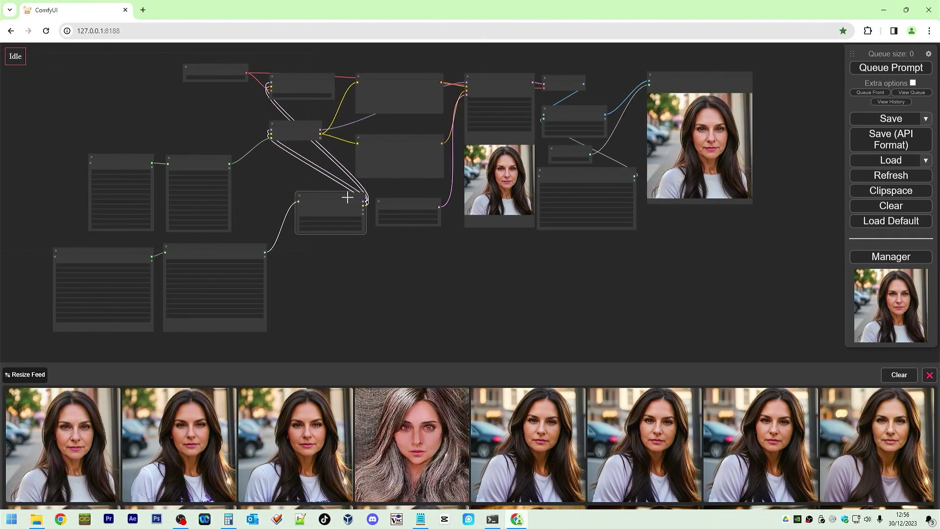
drag(228, 247, 256, 248)
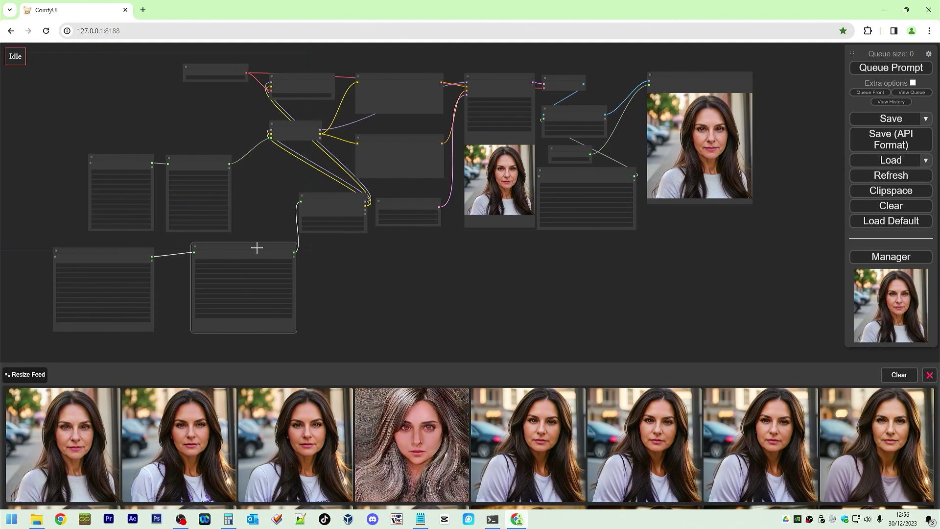
click(135, 249)
drag(135, 249, 165, 245)
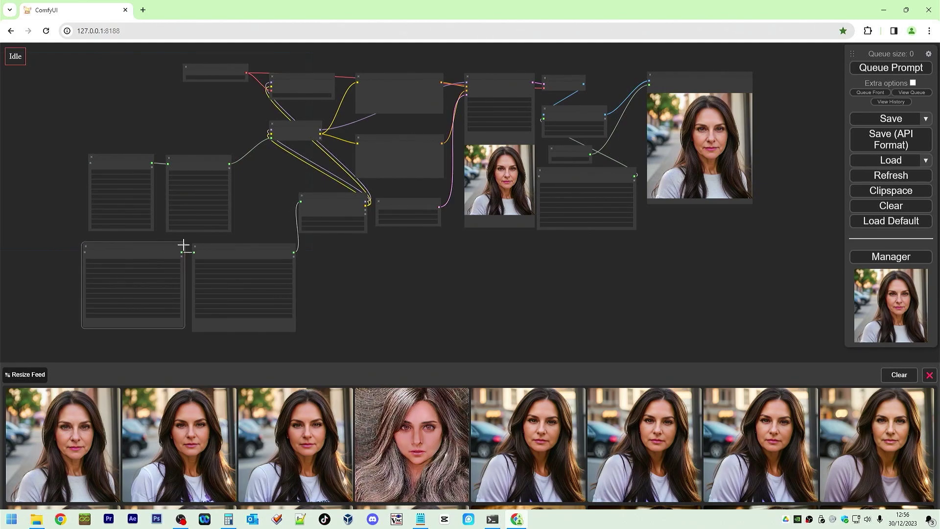
Close the image feed to free up canvas space and bring the whole workflow into view
scroll(443, 240, up, 2)
drag(442, 241, 455, 288)
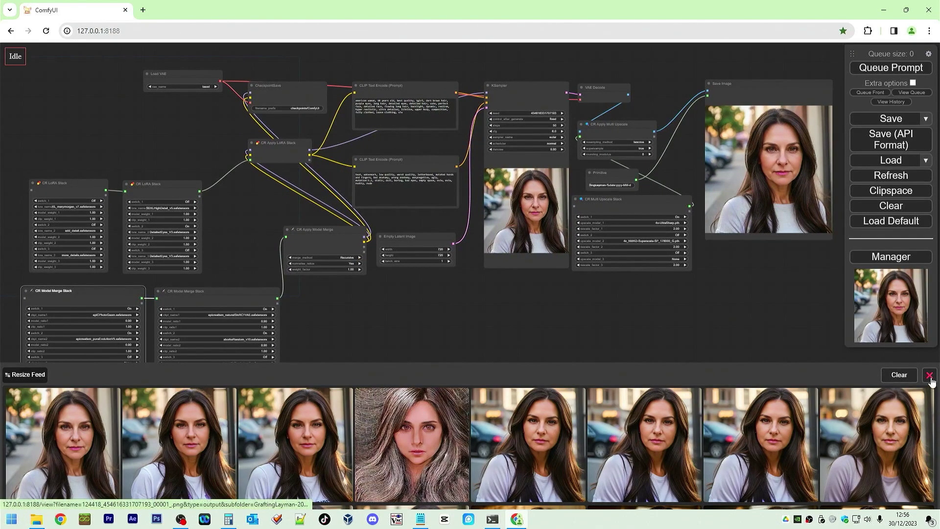
click(929, 375)
drag(488, 337, 493, 375)
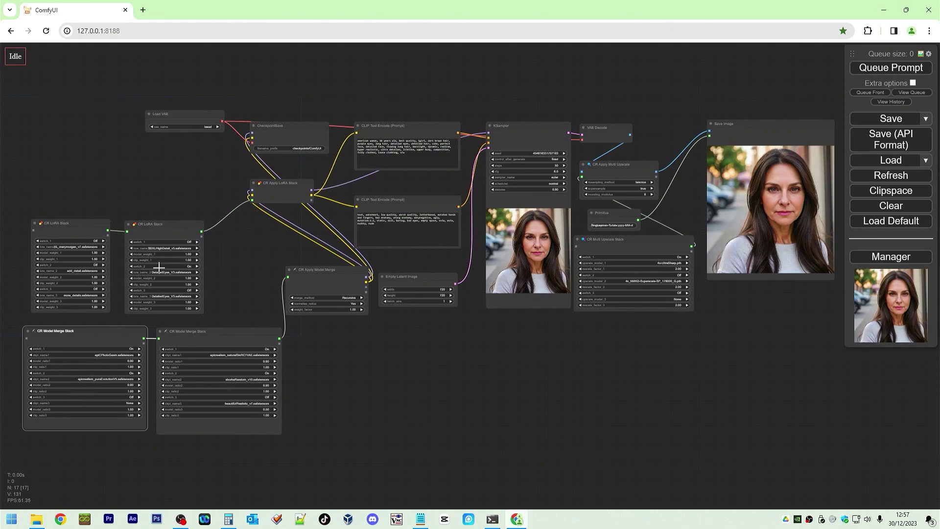
Move the CR Multi Upscale Stack beneath the KSampler and the Save Image node directly below the Primitive node
drag(647, 241, 527, 333)
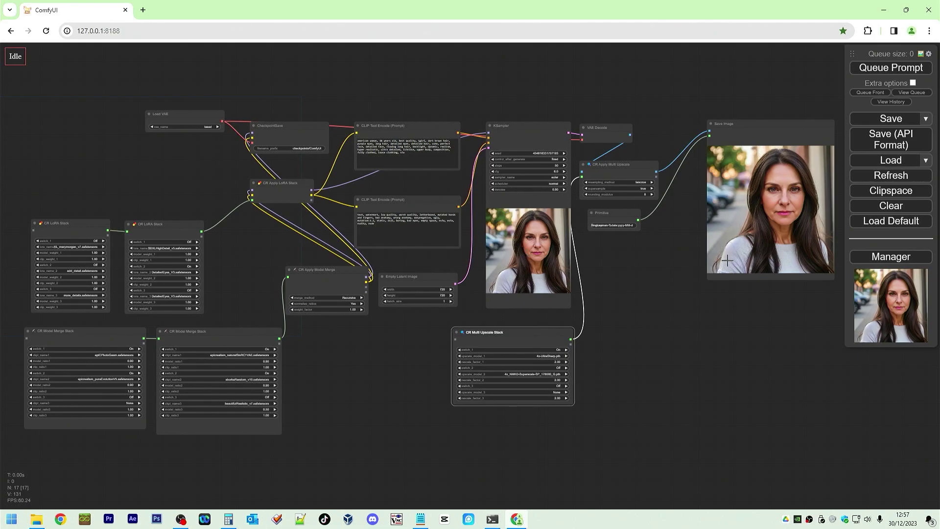
drag(753, 122, 623, 248)
drag(710, 400, 731, 442)
scroll(767, 179, up, 2)
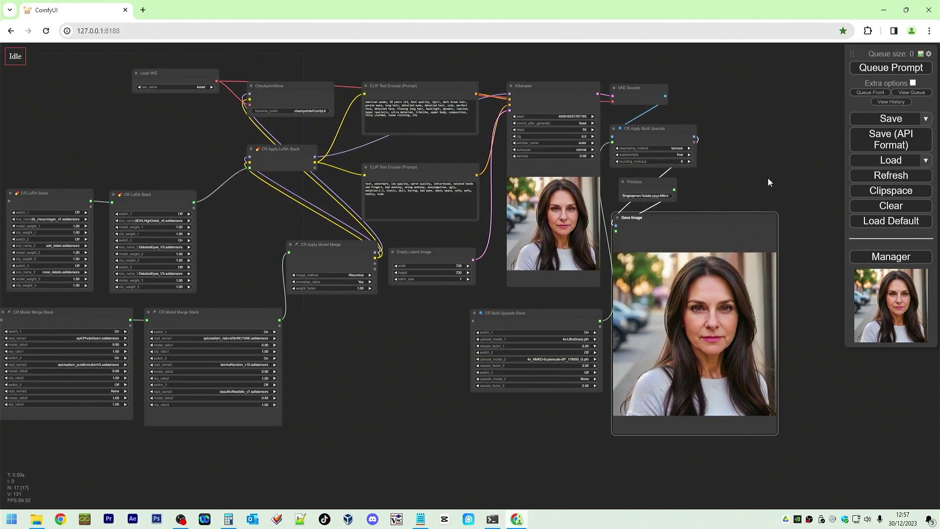
drag(411, 333, 475, 336)
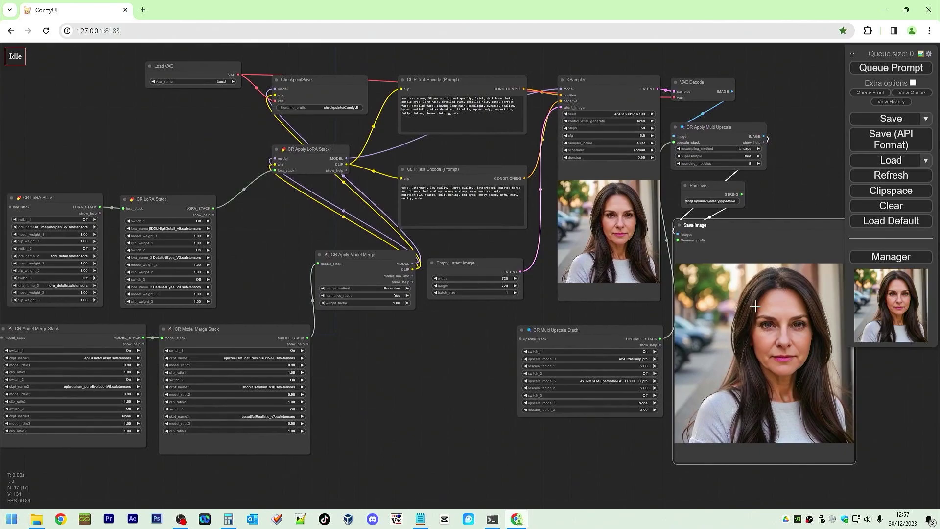